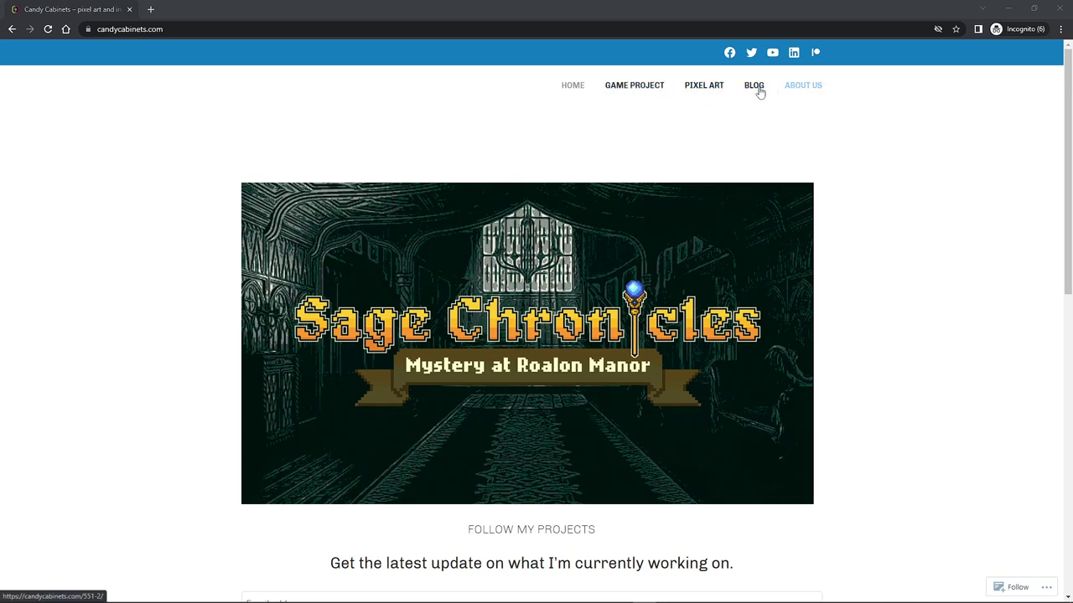
Open the Candy Cabinets welcome post about the new pixel artist and follow the artist's Facebook link
{"action": "scroll", "coordinate": [752, 175], "scroll_direction": "down", "scroll_amount": 3}
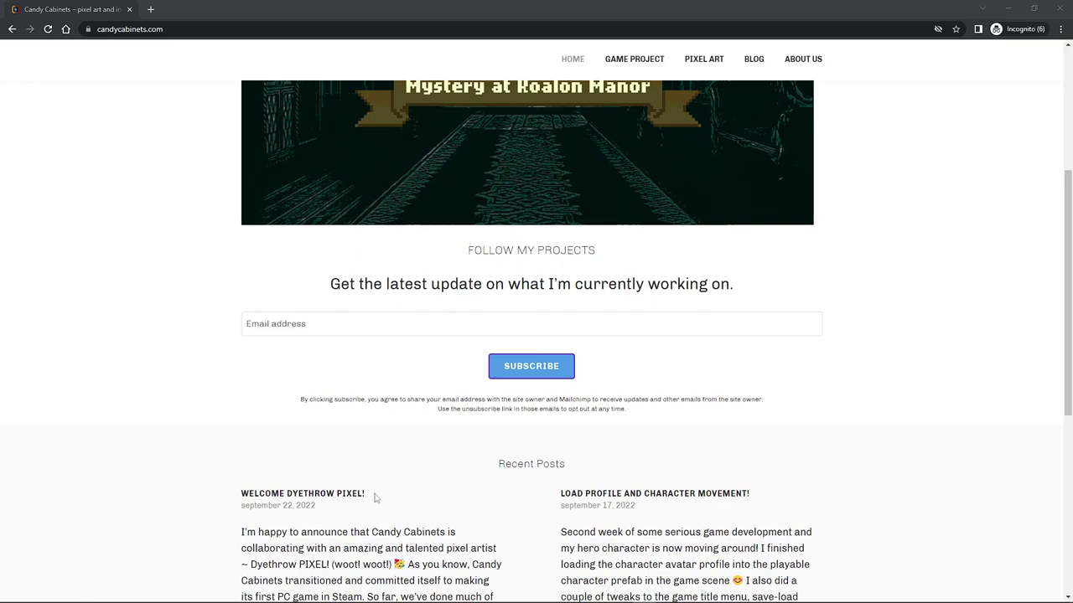
{"action": "left_click", "coordinate": [342, 496]}
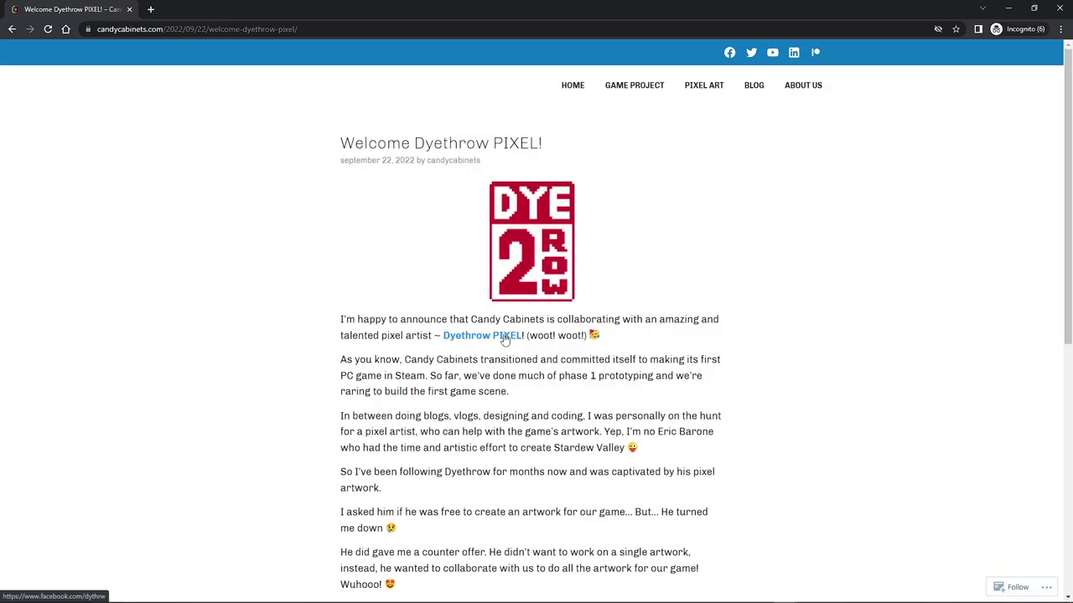
{"action": "left_click", "coordinate": [505, 338]}
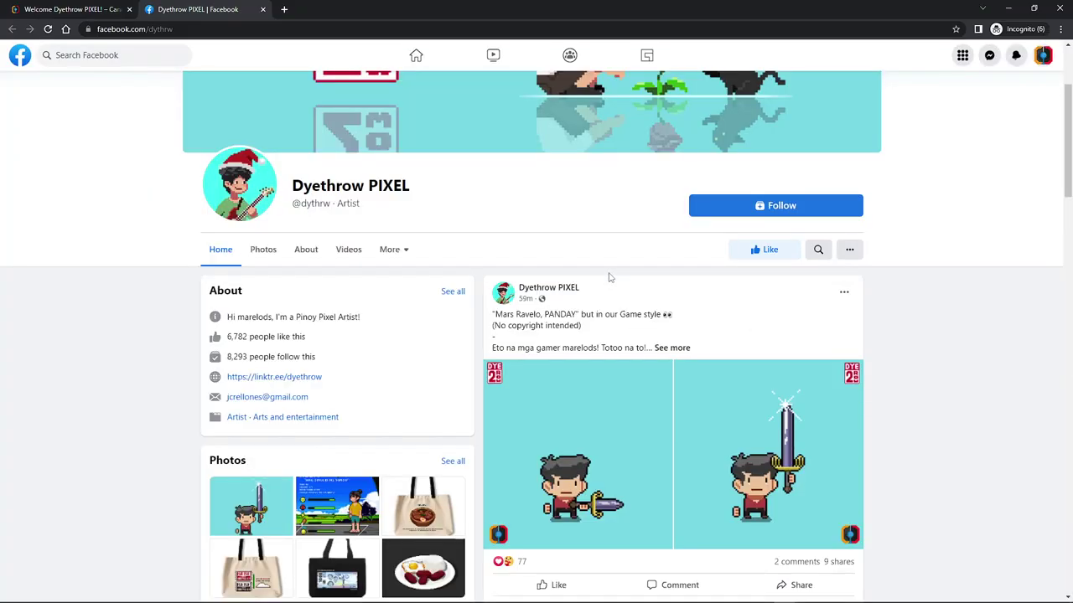
Scroll through the pixel artist's Facebook page, then close that tab
{"action": "scroll", "coordinate": [802, 310], "scroll_direction": "down", "scroll_amount": 2}
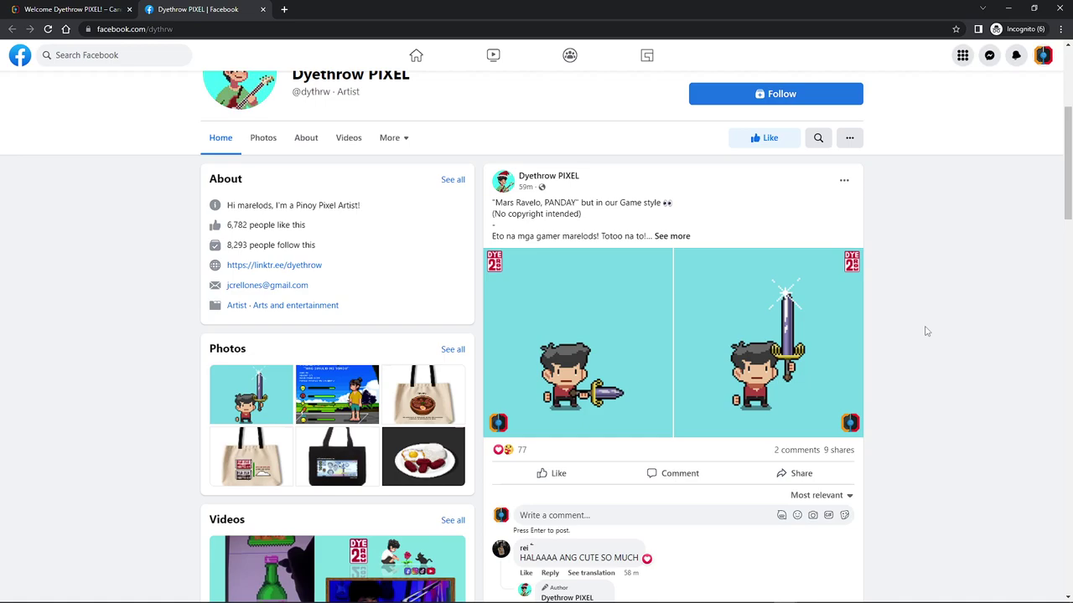
{"action": "scroll", "coordinate": [927, 332], "scroll_direction": "up", "scroll_amount": 2}
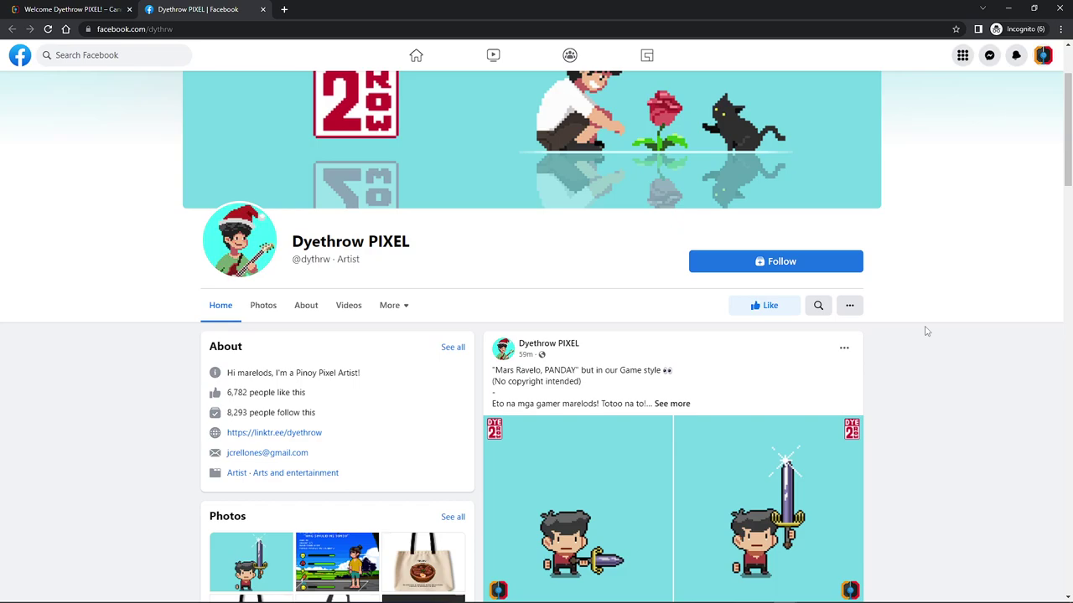
{"action": "scroll", "coordinate": [927, 335], "scroll_direction": "down", "scroll_amount": 1}
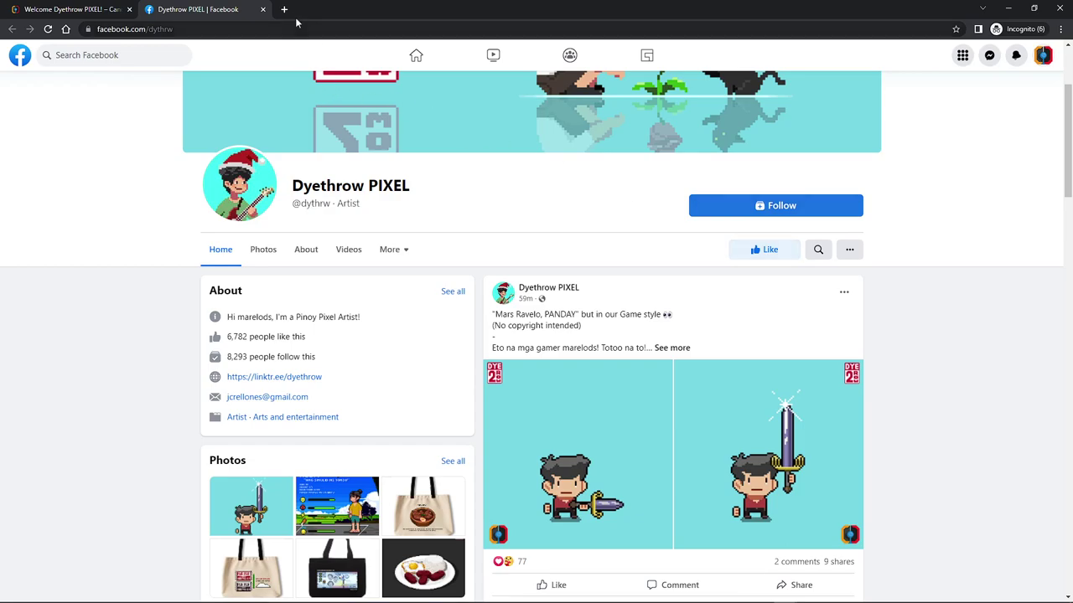
{"action": "left_click", "coordinate": [264, 9]}
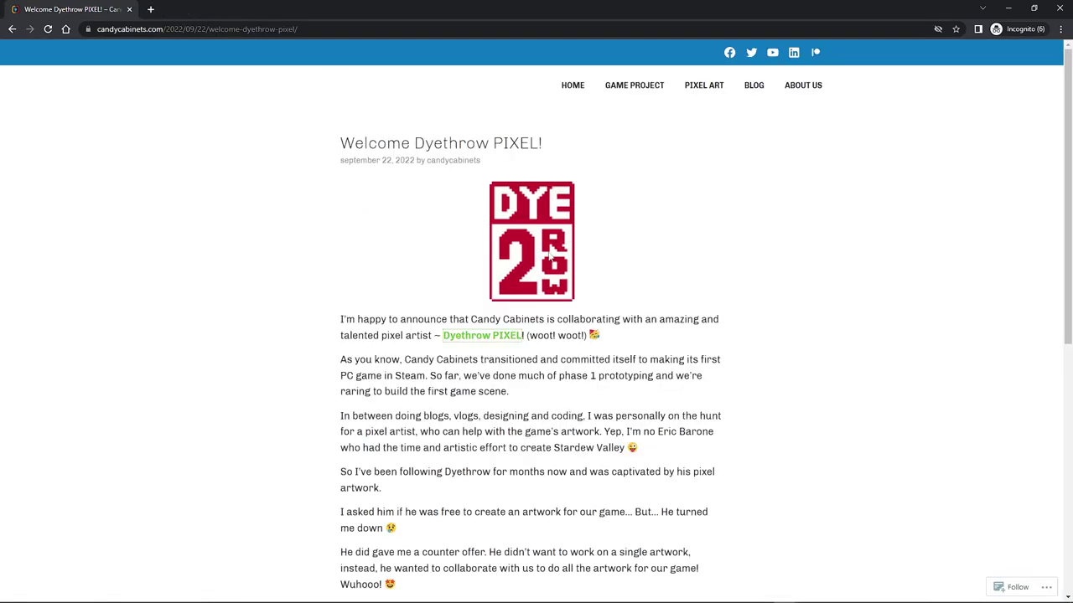
Return to the Candy Cabinets home page via the HOME link
{"action": "left_click", "coordinate": [572, 85]}
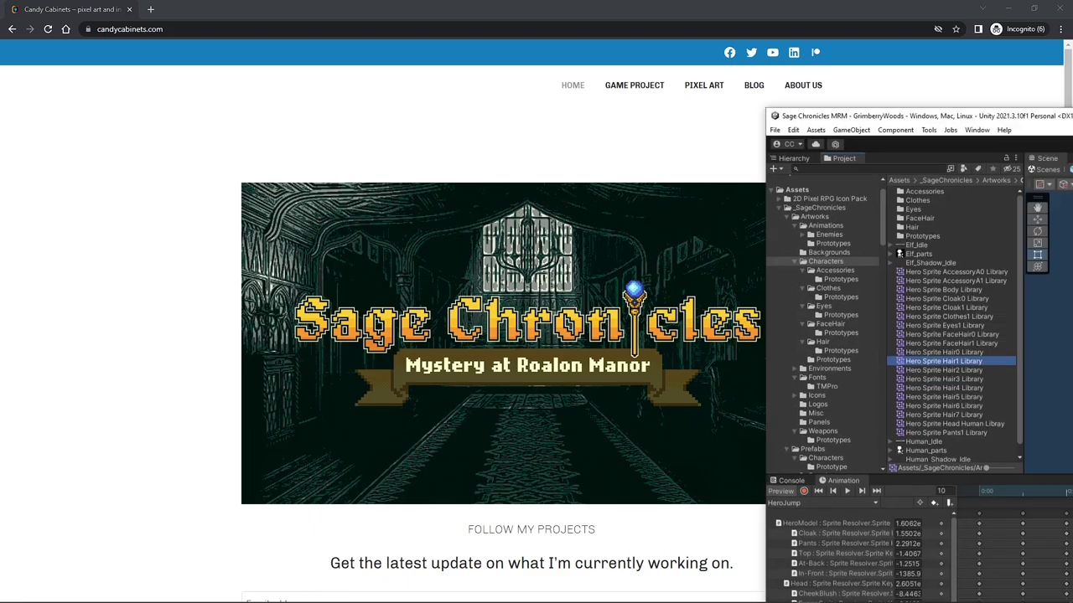
Bring the Unity editor over the browser and maximize it
{"action": "left_click_drag", "start_coordinate": [1072, 110], "coordinate": [634, 75]}
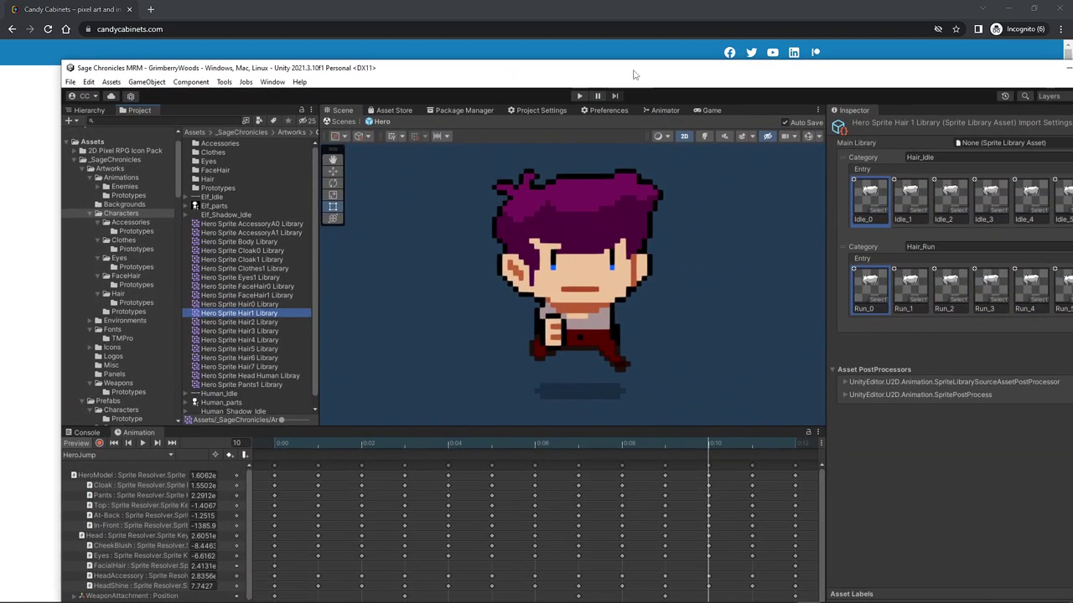
{"action": "double_click", "coordinate": [633, 75]}
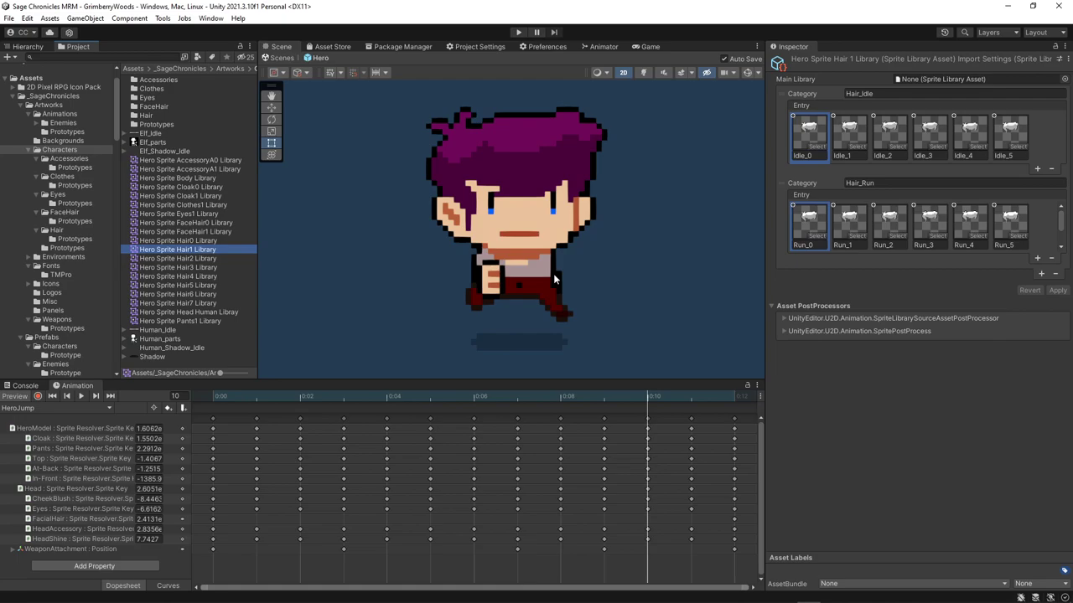
Switch the Animation timeline to the HeroIdle clip and play its preview
{"action": "left_click", "coordinate": [107, 411]}
{"action": "left_click", "coordinate": [65, 459]}
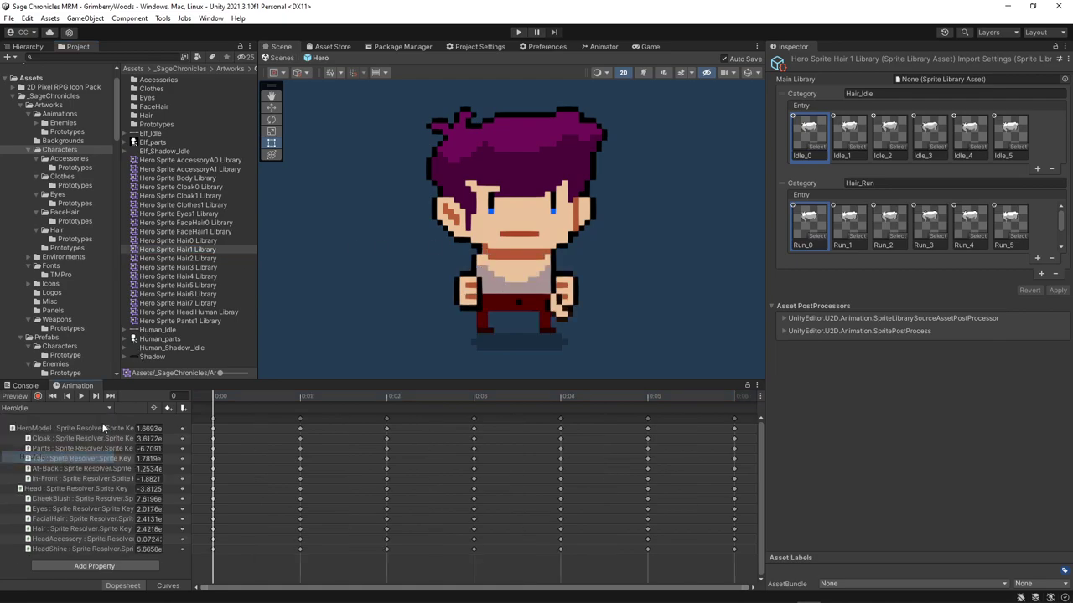
{"action": "left_click", "coordinate": [81, 396]}
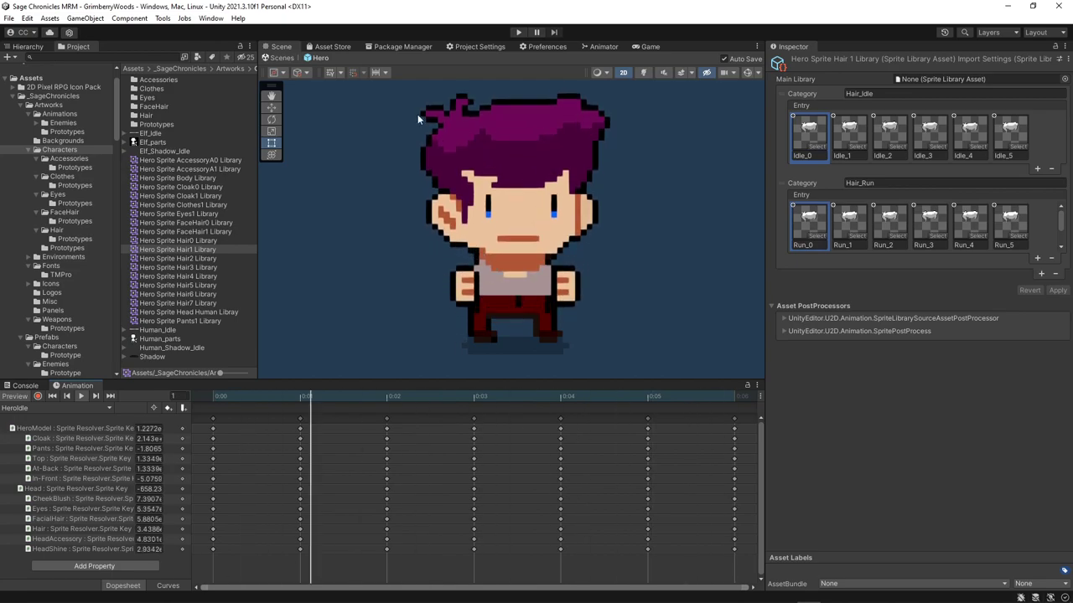
Load the HeroWalking clip in the timeline and play its walk-cycle preview
{"action": "left_click", "coordinate": [77, 407]}
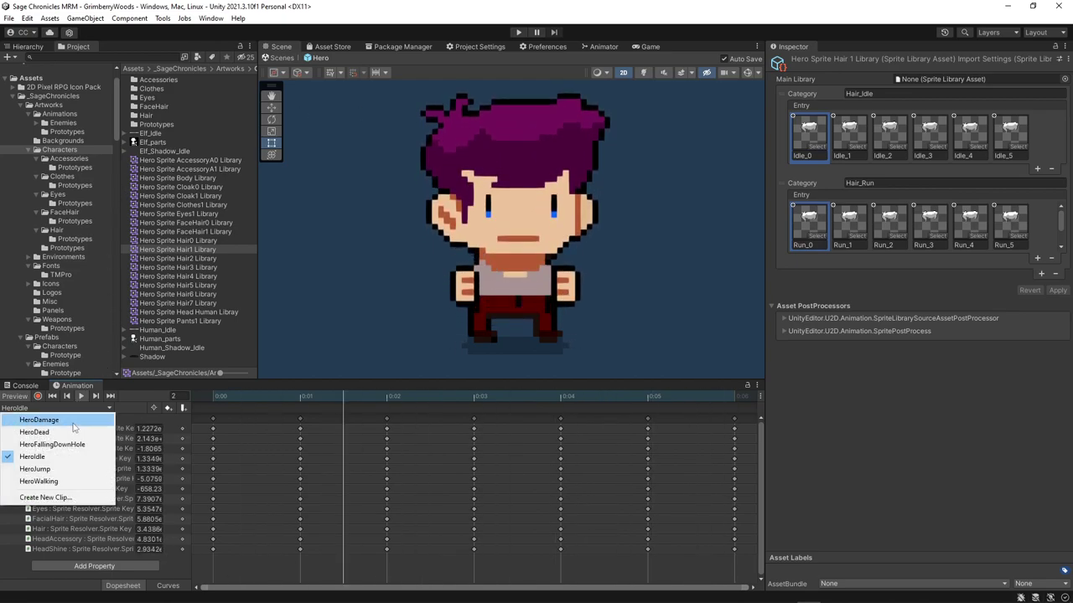
{"action": "left_click", "coordinate": [42, 481]}
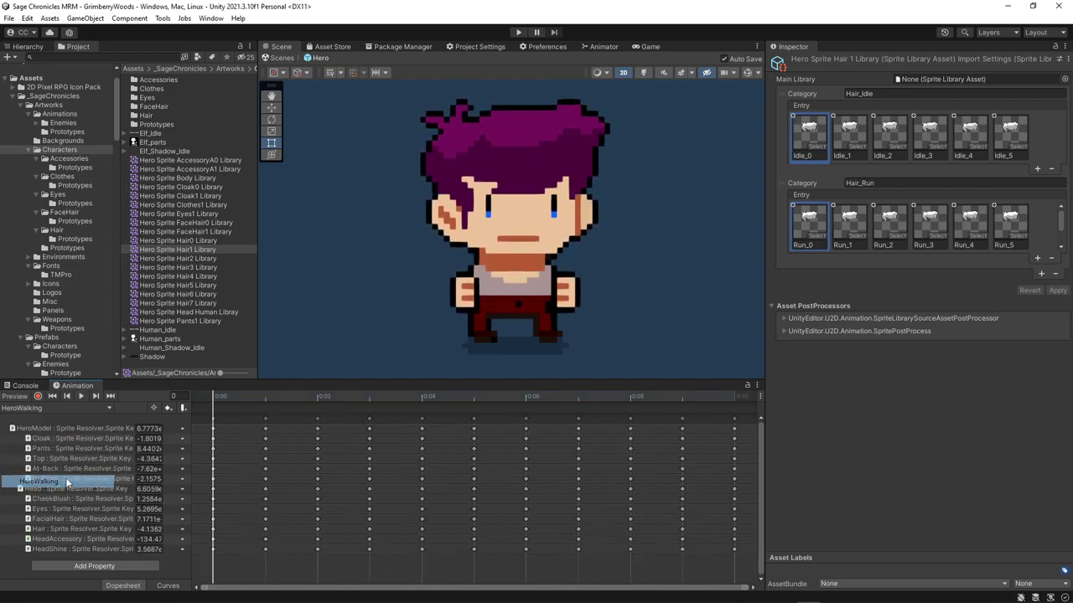
{"action": "left_click", "coordinate": [79, 396]}
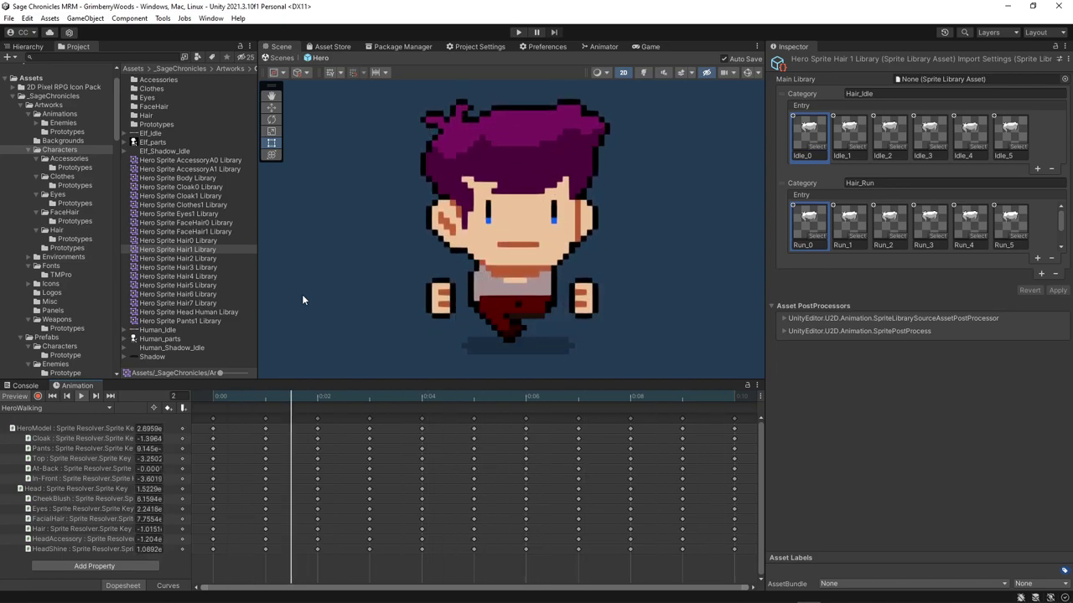
Switch back to the HeroIdle clip and play its preview
{"action": "left_click", "coordinate": [65, 412]}
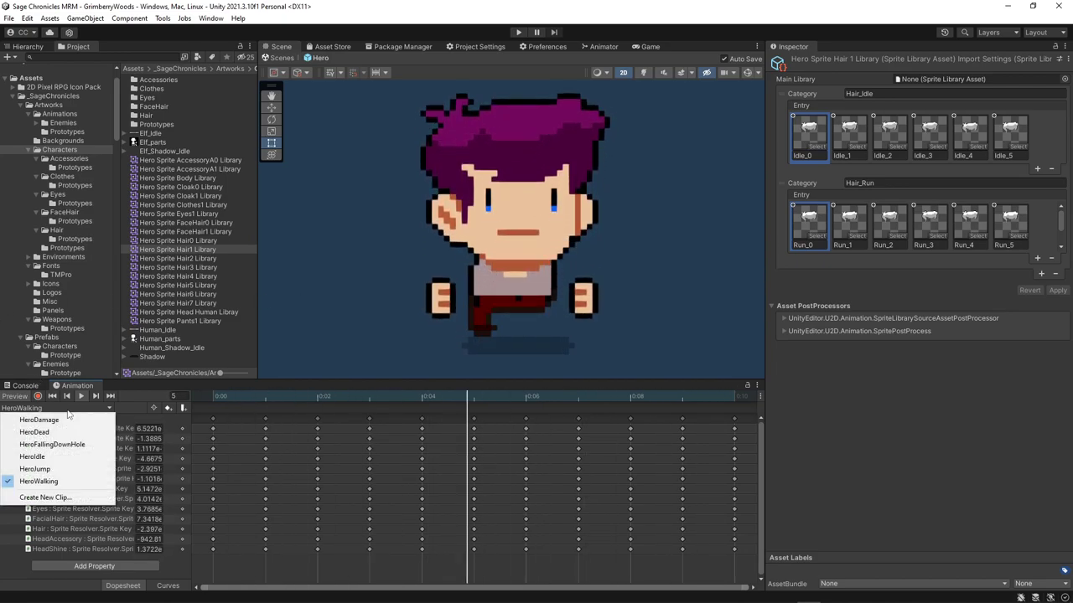
{"action": "left_click", "coordinate": [46, 461]}
{"action": "left_click", "coordinate": [80, 397]}
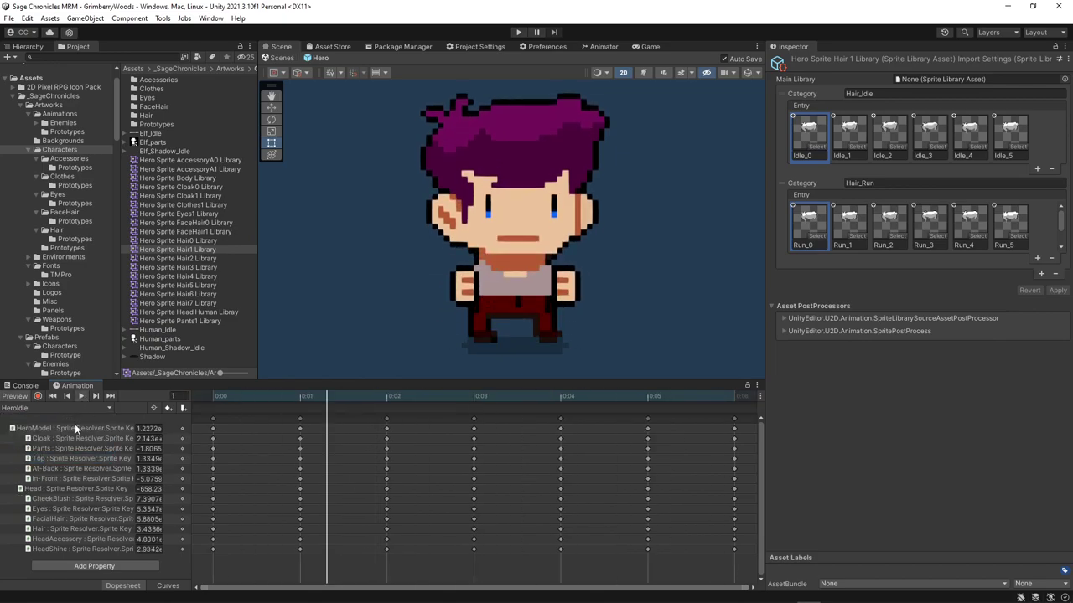
Load the HeroJump clip and play its jump preview
{"action": "left_click", "coordinate": [92, 408]}
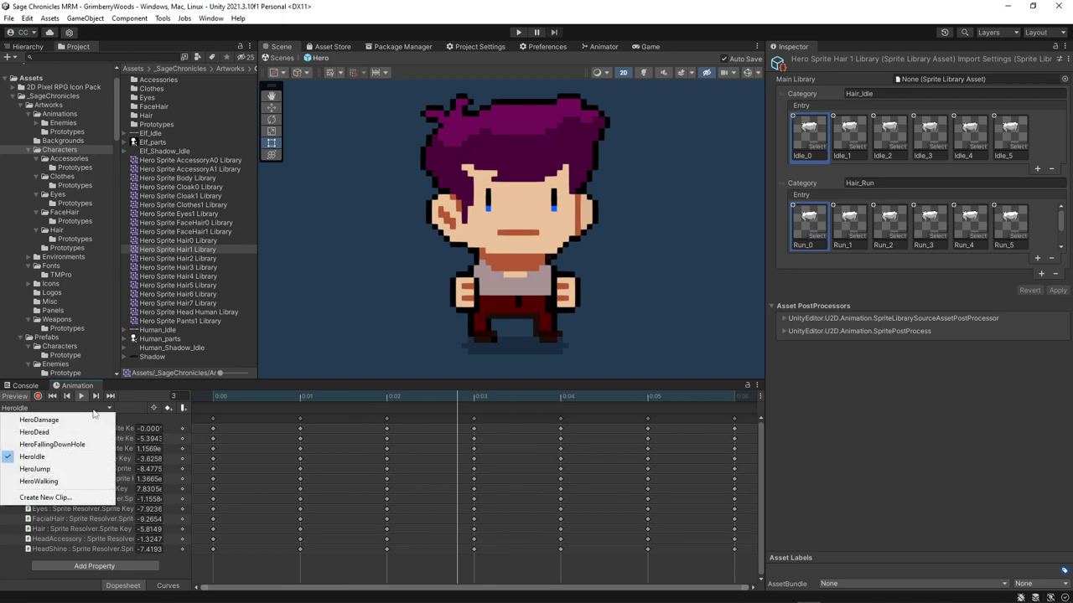
{"action": "left_click", "coordinate": [35, 470]}
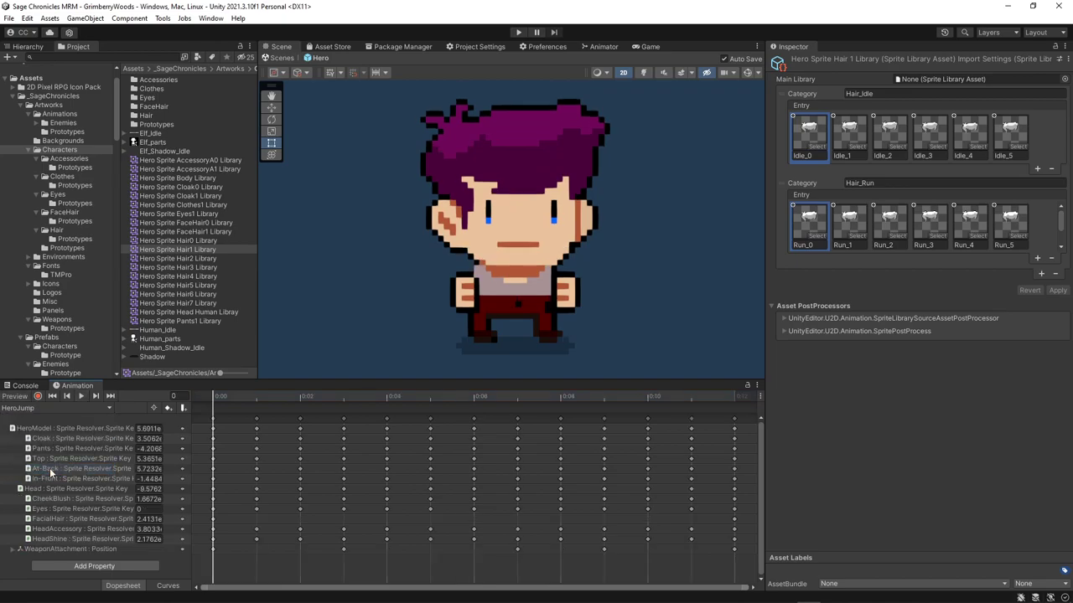
{"action": "left_click", "coordinate": [80, 397]}
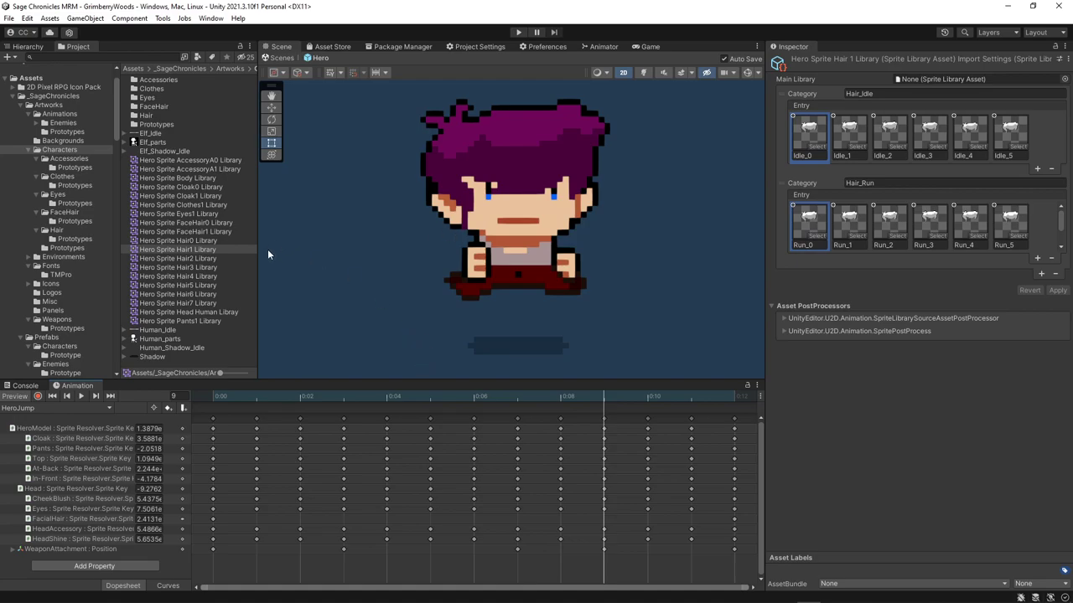
{"action": "left_click", "coordinate": [210, 240]}
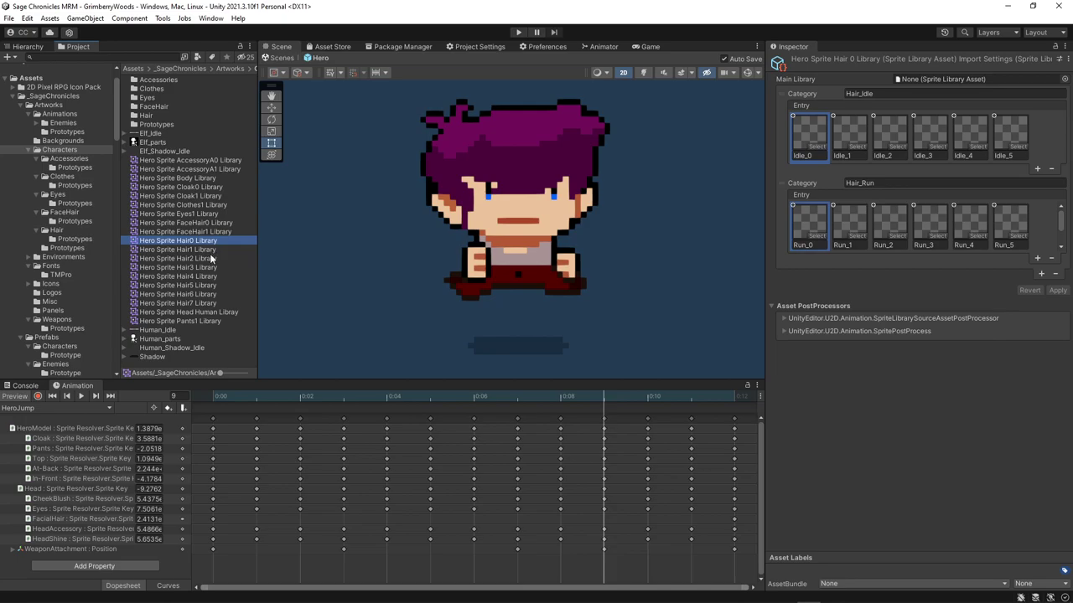
{"action": "left_click", "coordinate": [210, 259]}
{"action": "left_click", "coordinate": [212, 250]}
{"action": "left_click", "coordinate": [212, 242]}
{"action": "left_click", "coordinate": [212, 250]}
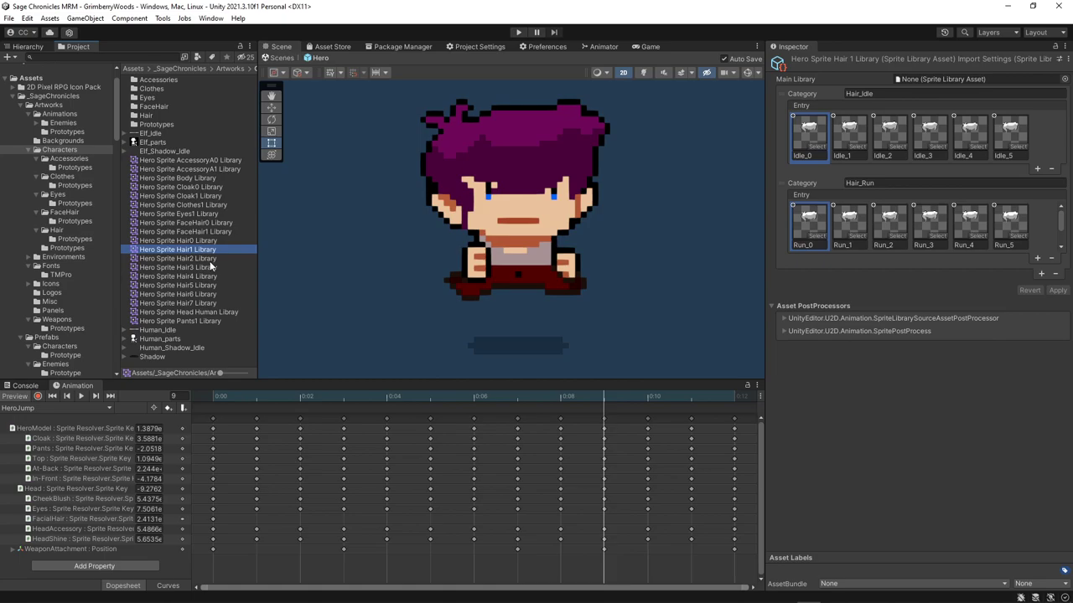
{"action": "left_click", "coordinate": [27, 46]}
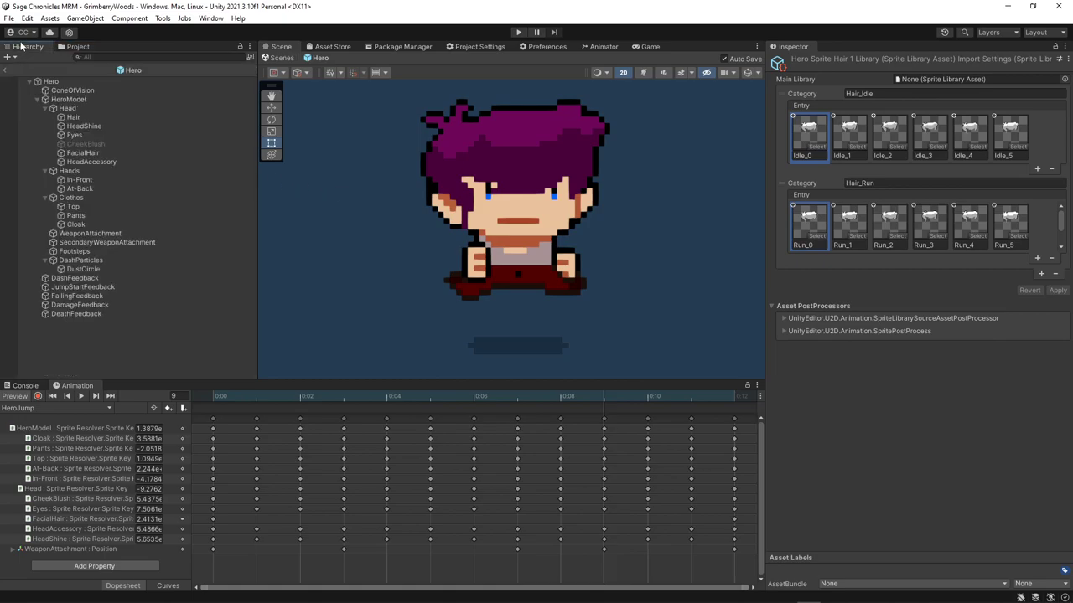
{"action": "left_click", "coordinate": [72, 101]}
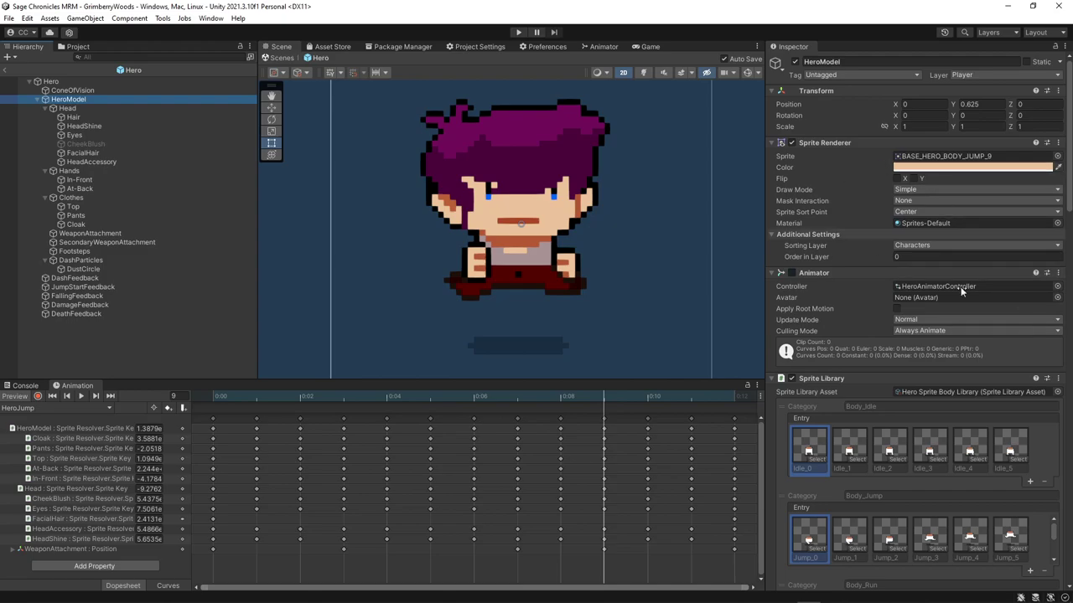
{"action": "scroll", "coordinate": [1017, 325], "scroll_direction": "down", "scroll_amount": 4}
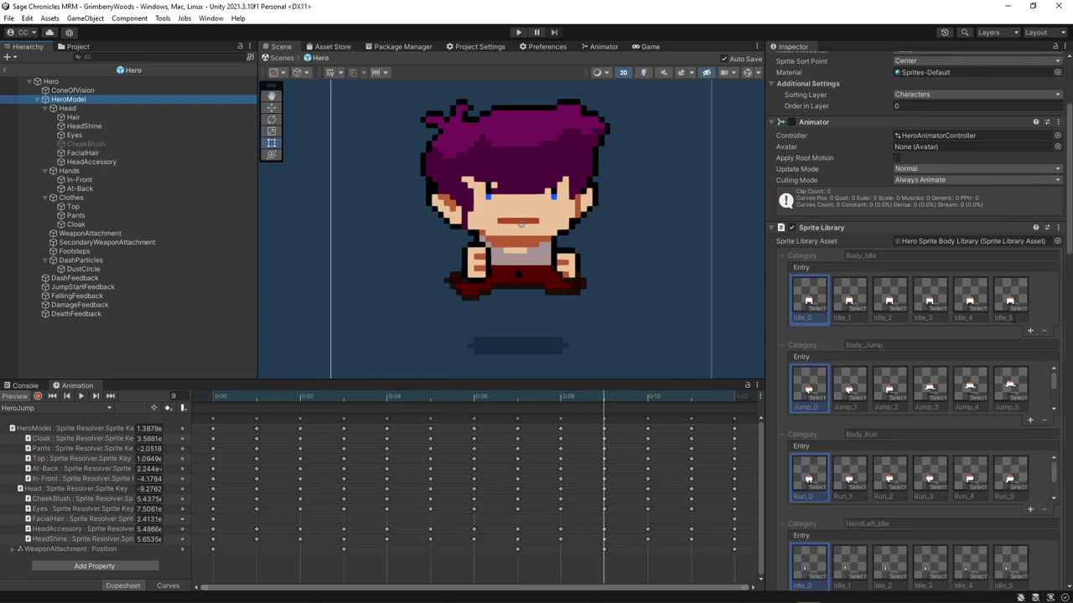
{"action": "scroll", "coordinate": [974, 266], "scroll_direction": "down", "scroll_amount": 2}
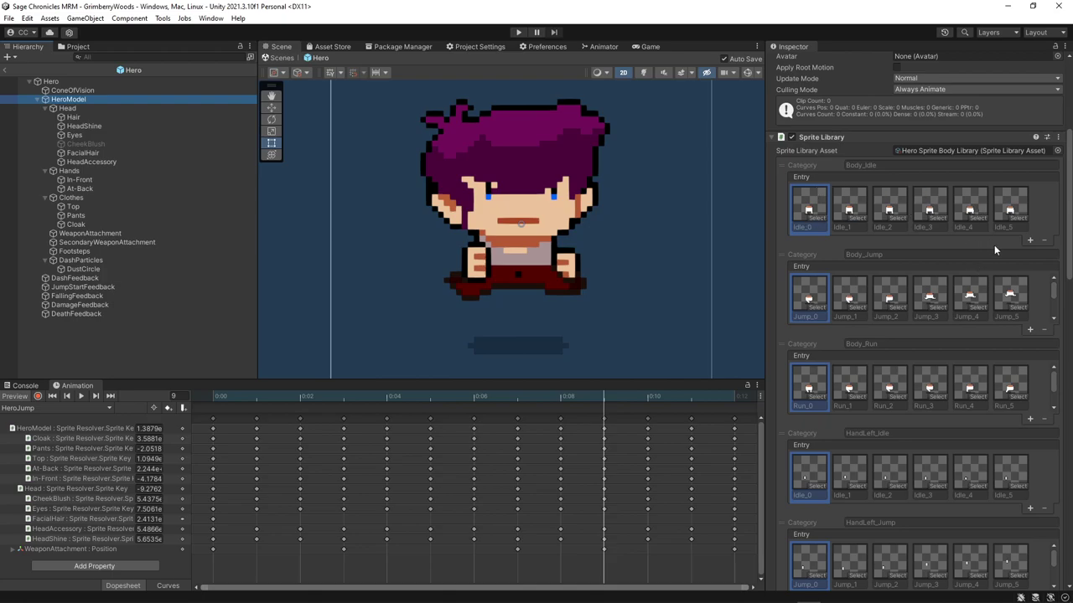
{"action": "scroll", "coordinate": [997, 248], "scroll_direction": "down", "scroll_amount": 1}
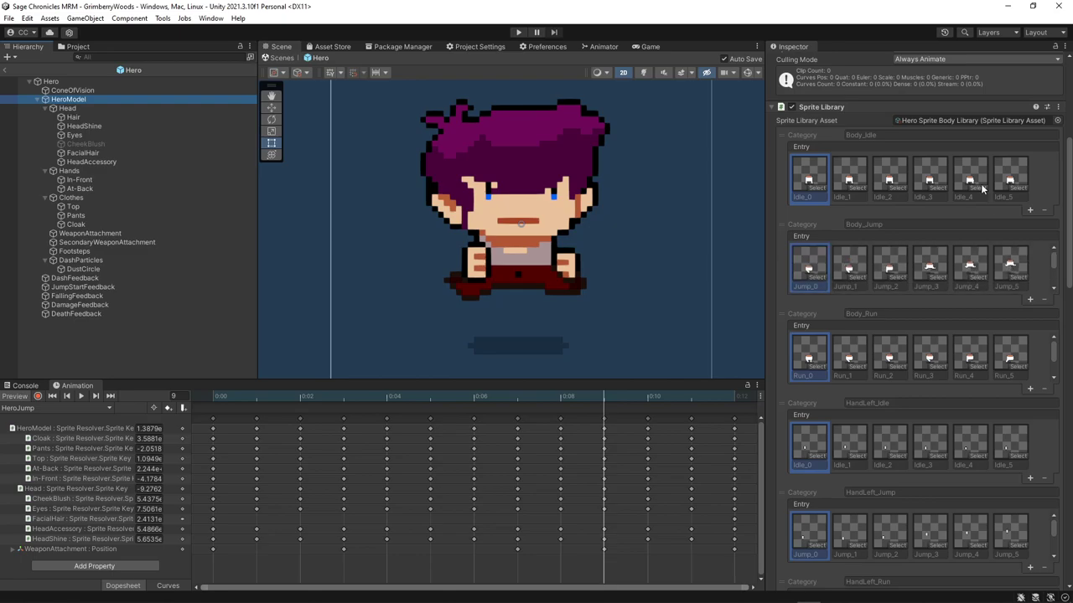
{"action": "scroll", "coordinate": [1018, 186], "scroll_direction": "up", "scroll_amount": 2}
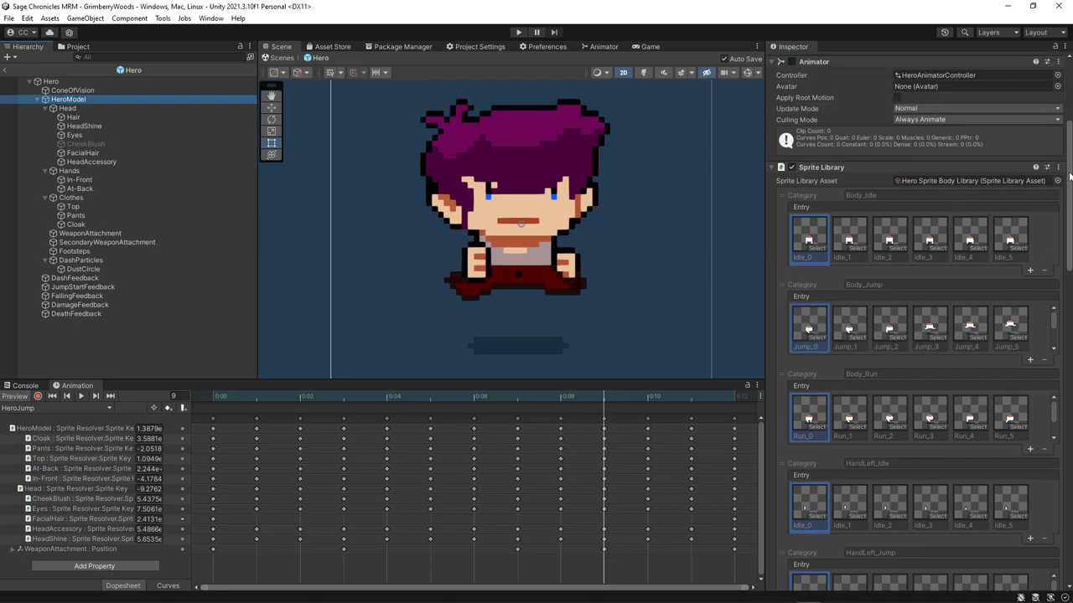
{"action": "left_click_drag", "start_coordinate": [1069, 174], "coordinate": [1069, 536]}
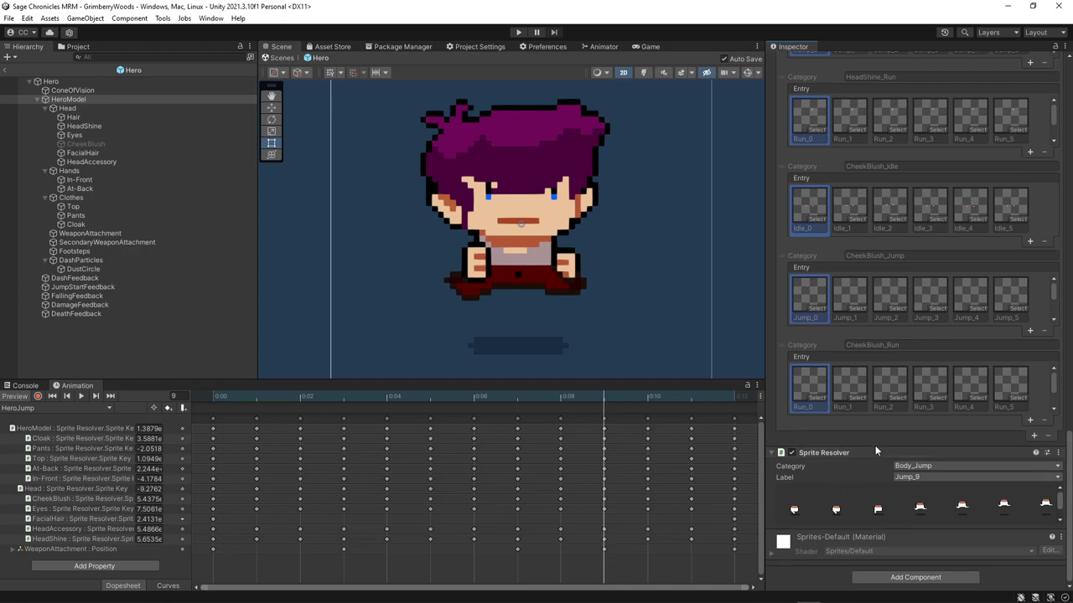
{"action": "scroll", "coordinate": [1048, 275], "scroll_direction": "up", "scroll_amount": 3}
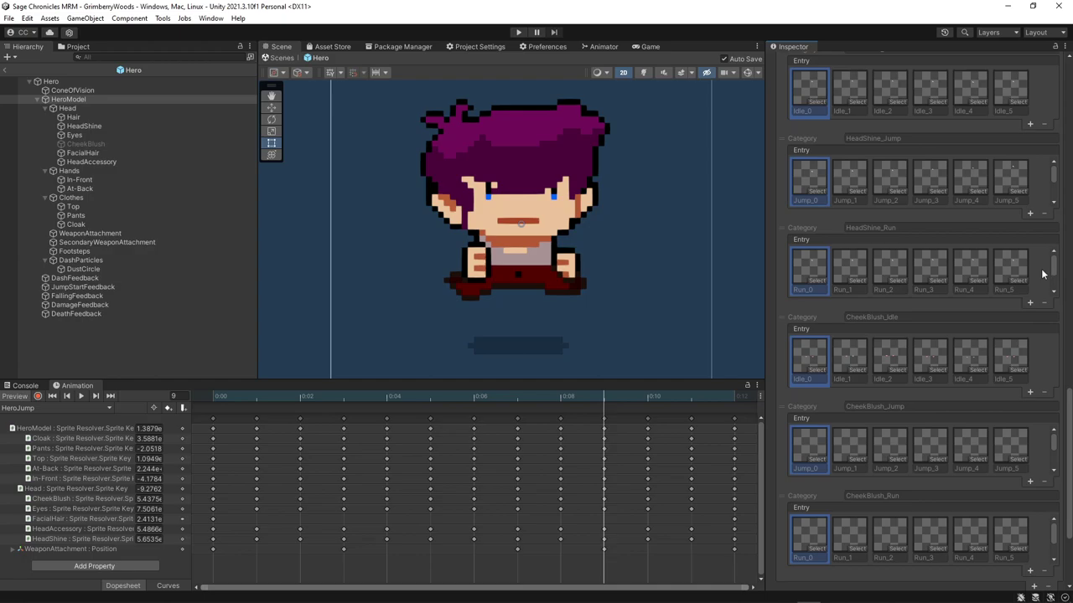
{"action": "scroll", "coordinate": [1047, 343], "scroll_direction": "up", "scroll_amount": 8}
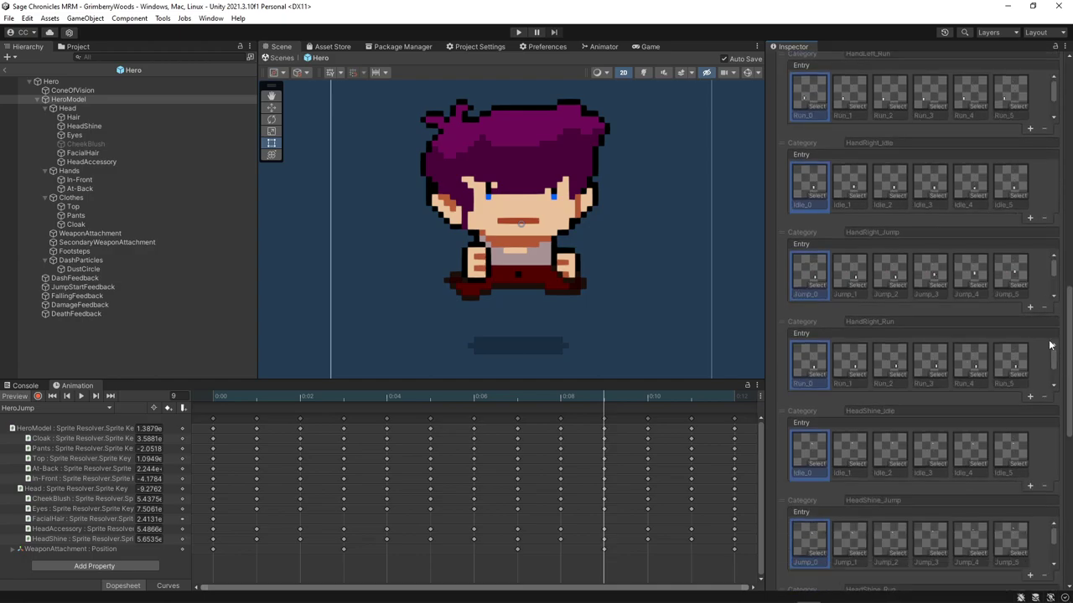
{"action": "scroll", "coordinate": [1047, 344], "scroll_direction": "down", "scroll_amount": 2}
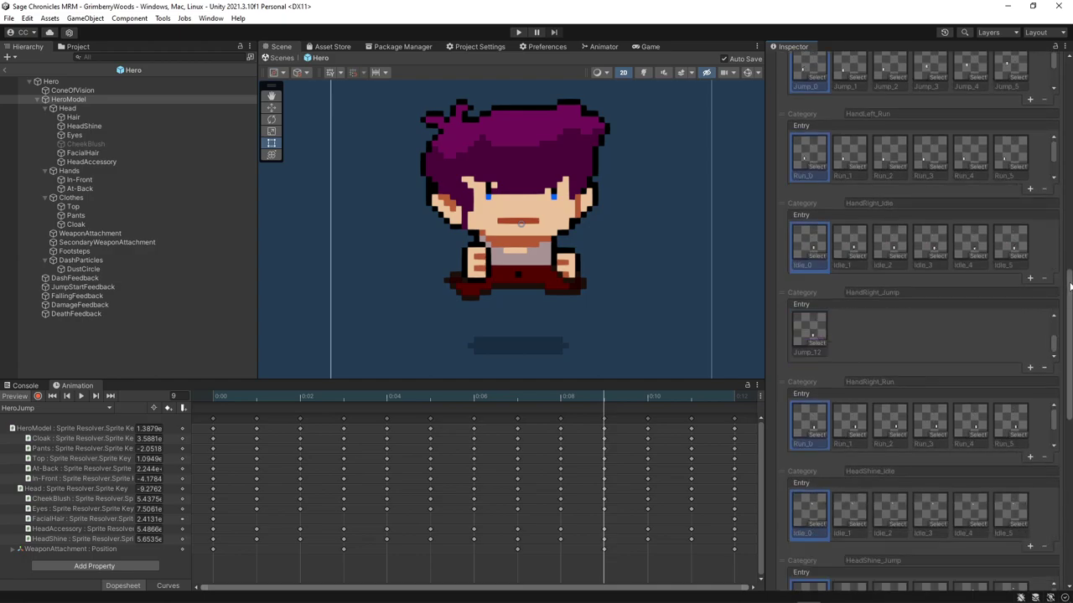
{"action": "left_click_drag", "start_coordinate": [1069, 286], "coordinate": [1060, 514]}
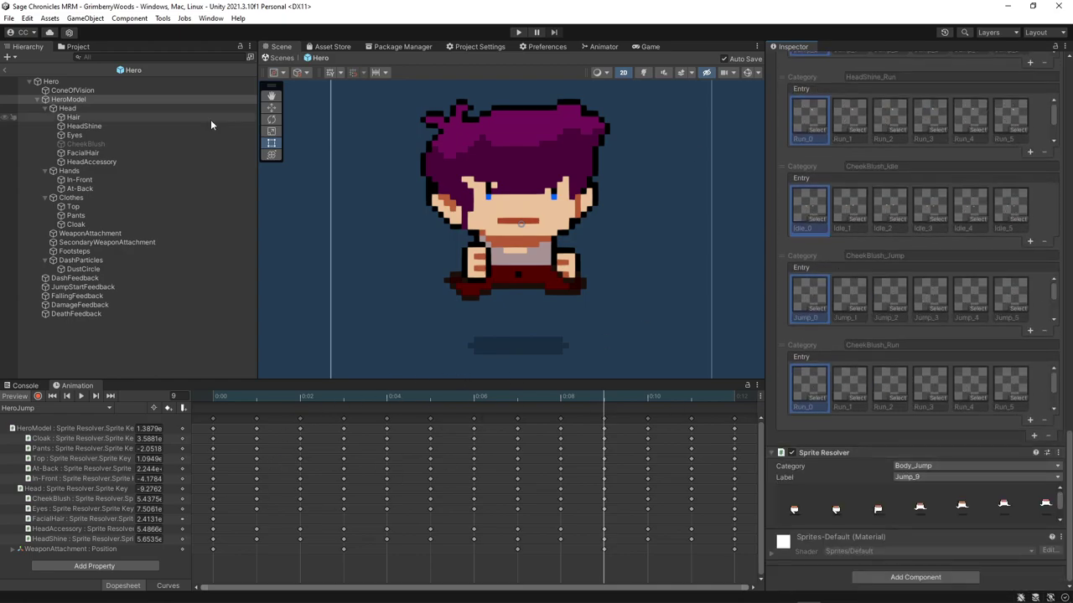
Inspect the sprite setups of the Head, Hair, HeadShine, Eyes and CheekBlush parts
{"action": "left_click", "coordinate": [68, 108]}
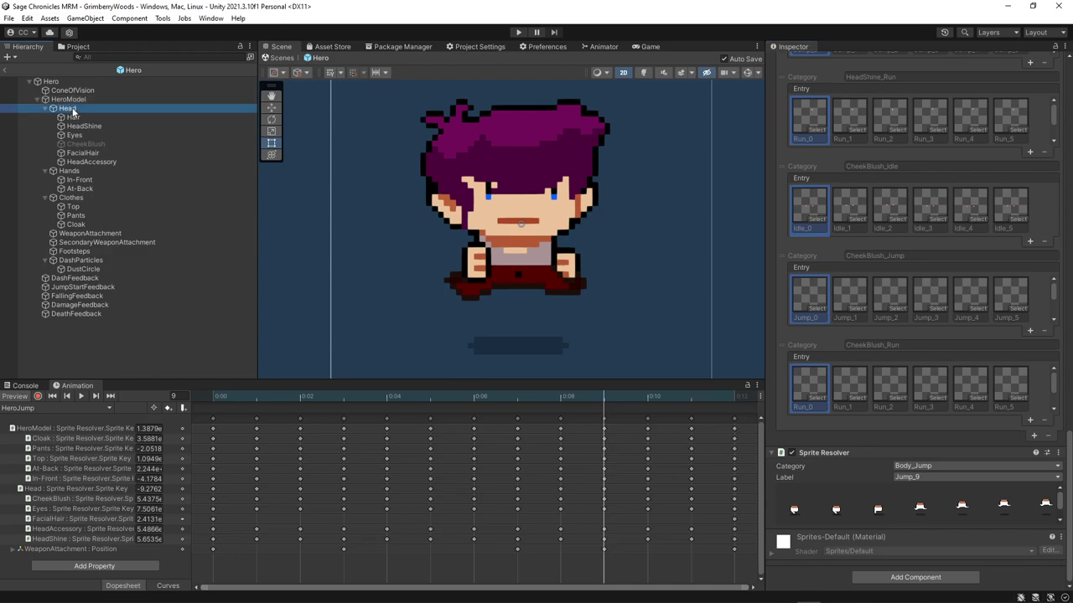
{"action": "left_click", "coordinate": [78, 119]}
{"action": "left_click", "coordinate": [80, 125]}
{"action": "left_click", "coordinate": [67, 109]}
{"action": "left_click", "coordinate": [76, 118]}
{"action": "left_click", "coordinate": [80, 125]}
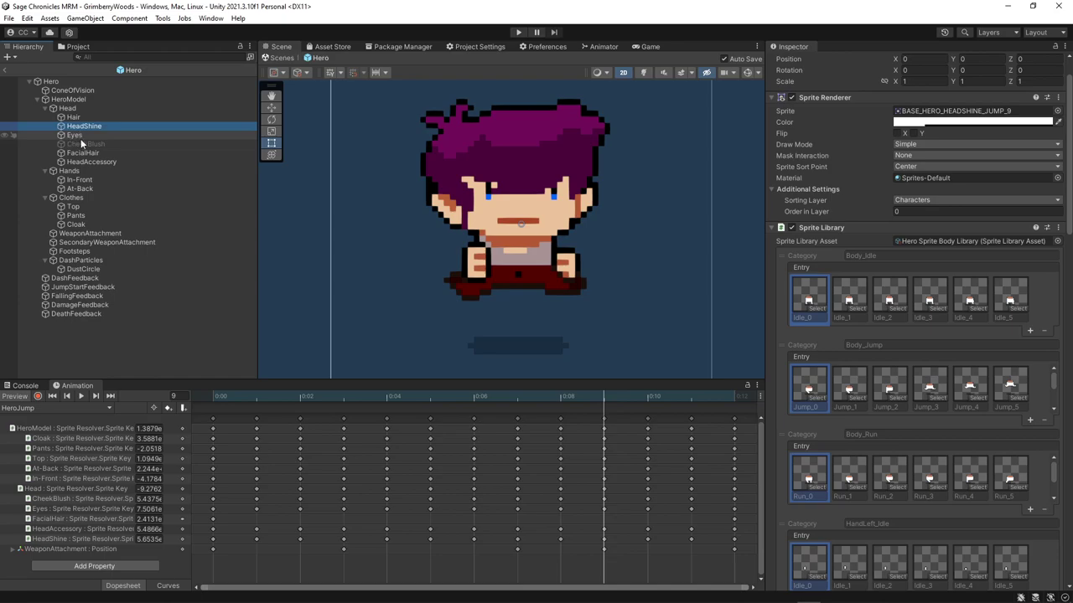
{"action": "left_click", "coordinate": [68, 109]}
{"action": "left_click", "coordinate": [77, 117]}
{"action": "left_click", "coordinate": [82, 128]}
{"action": "left_click", "coordinate": [78, 136]}
{"action": "left_click", "coordinate": [87, 147]}
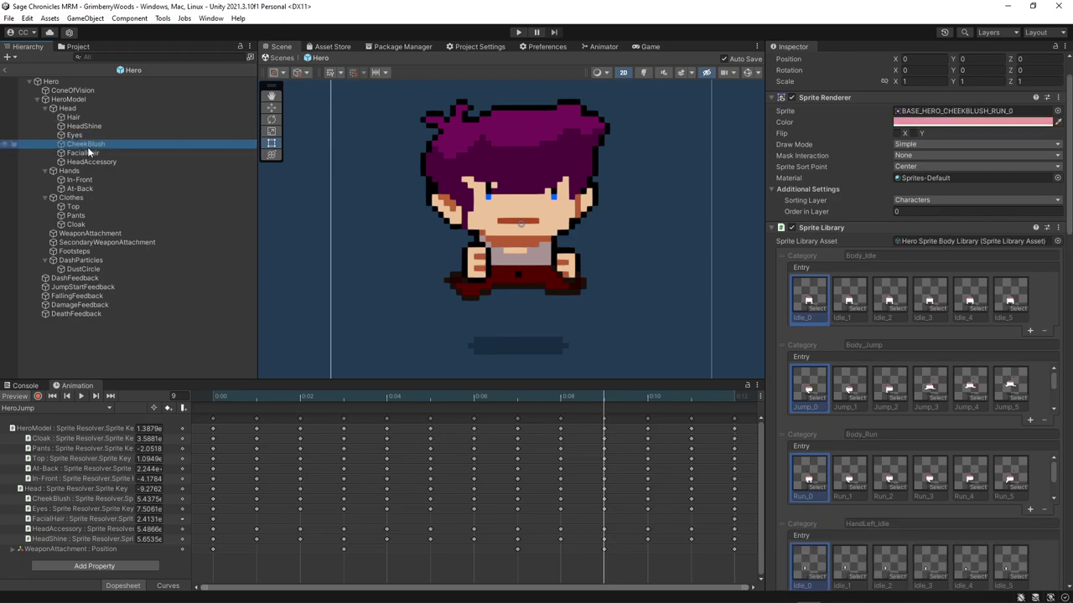
Review the FacialHair, HeadAccessory, Hands and Clothes parts in the Hierarchy
{"action": "scroll", "coordinate": [896, 169], "scroll_direction": "up", "scroll_amount": 2}
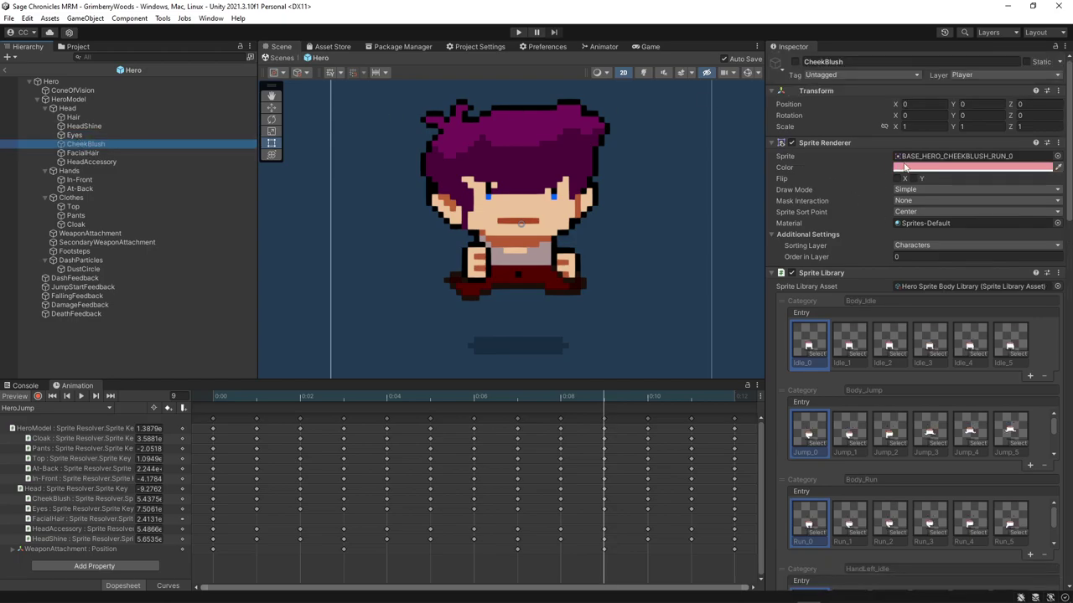
{"action": "left_click", "coordinate": [98, 155]}
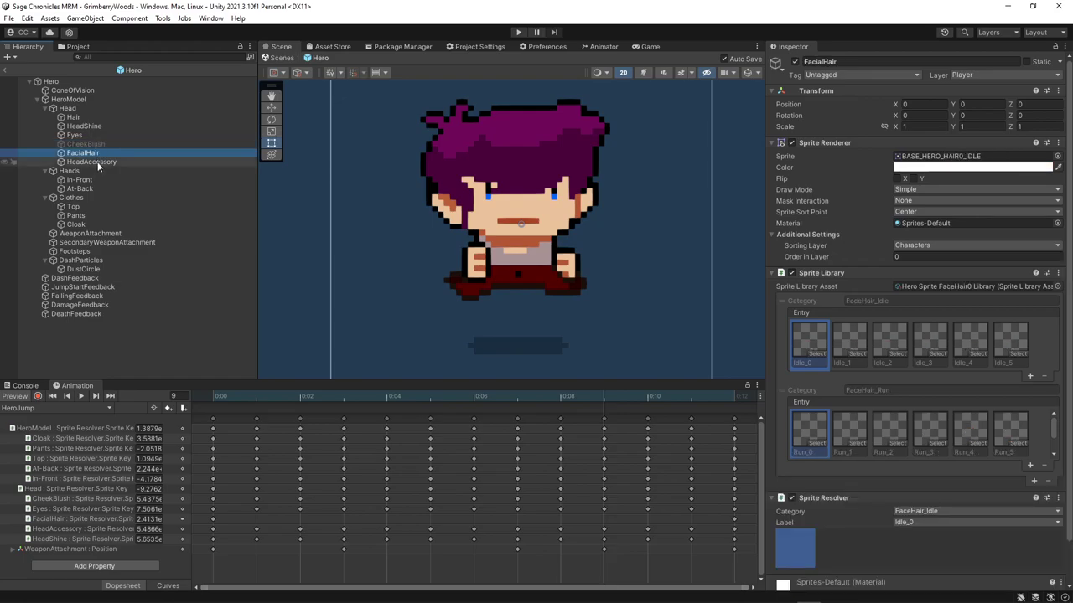
{"action": "left_click", "coordinate": [97, 162]}
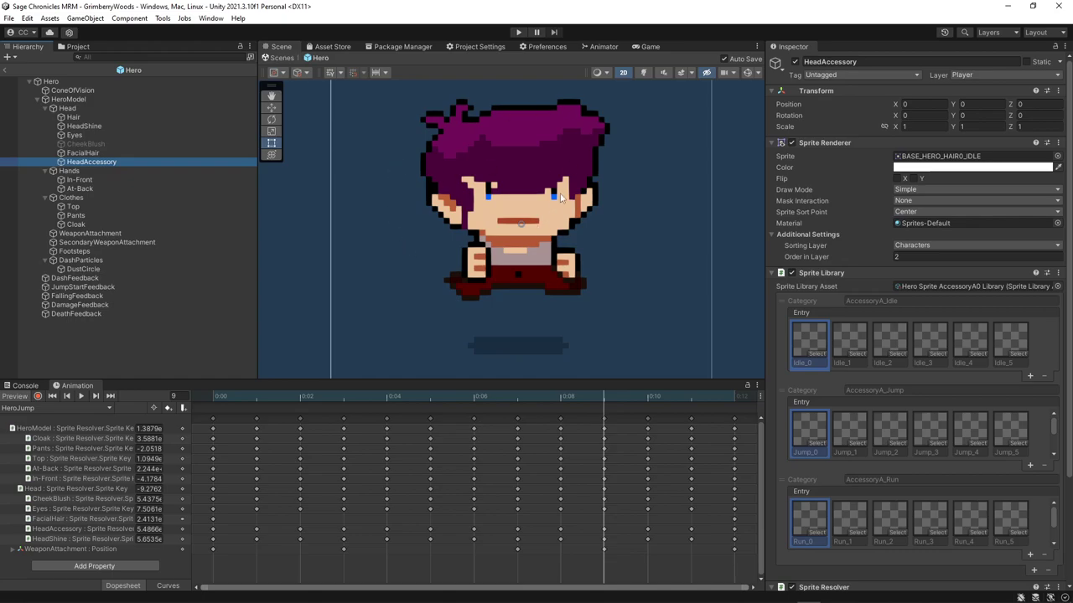
{"action": "left_click", "coordinate": [72, 171]}
{"action": "left_click", "coordinate": [80, 200]}
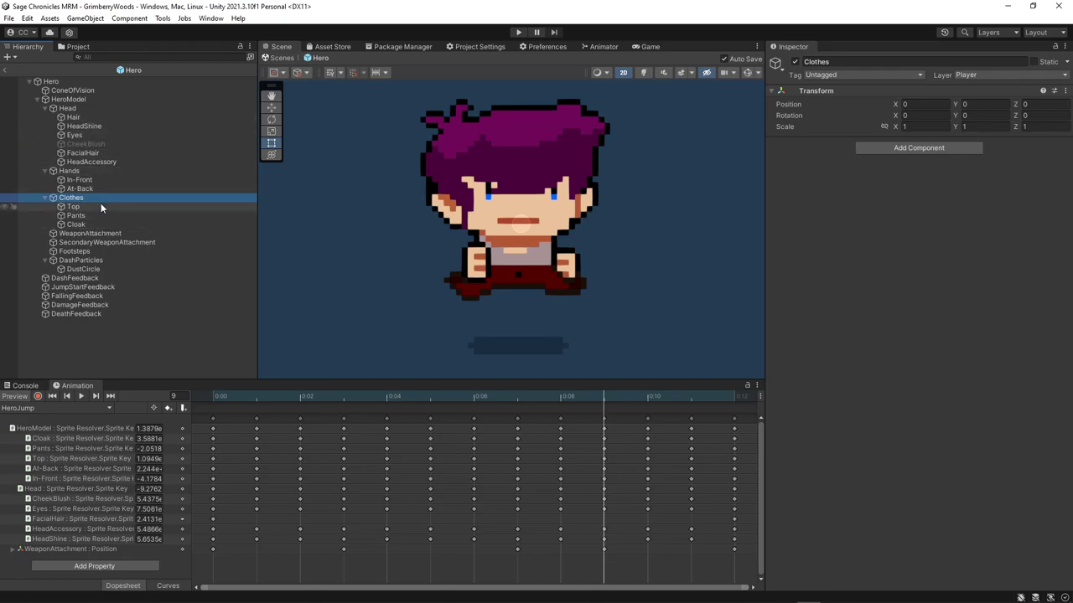
Step through the head parts and Hands group again, ending on the Head's sprite library
{"action": "left_click", "coordinate": [84, 108]}
{"action": "left_click", "coordinate": [84, 118]}
{"action": "left_click", "coordinate": [82, 126]}
{"action": "left_click", "coordinate": [81, 135]}
{"action": "left_click", "coordinate": [81, 144]}
{"action": "left_click", "coordinate": [81, 153]}
{"action": "left_click", "coordinate": [81, 161]}
{"action": "left_click", "coordinate": [78, 171]}
{"action": "left_click", "coordinate": [79, 180]}
{"action": "left_click", "coordinate": [79, 110]}
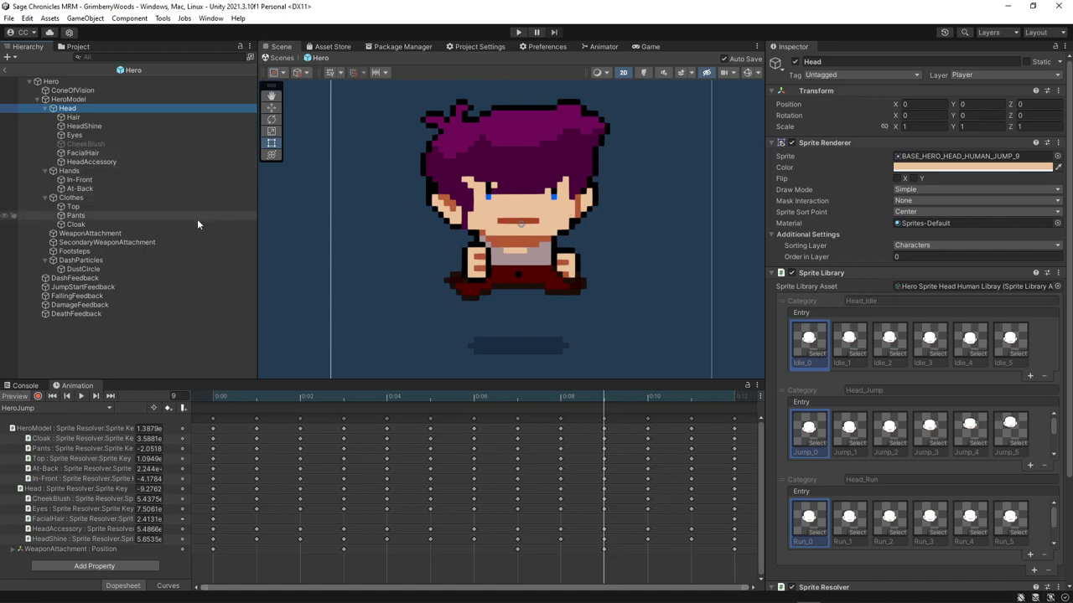
{"action": "left_click", "coordinate": [94, 170]}
{"action": "left_click", "coordinate": [83, 109]}
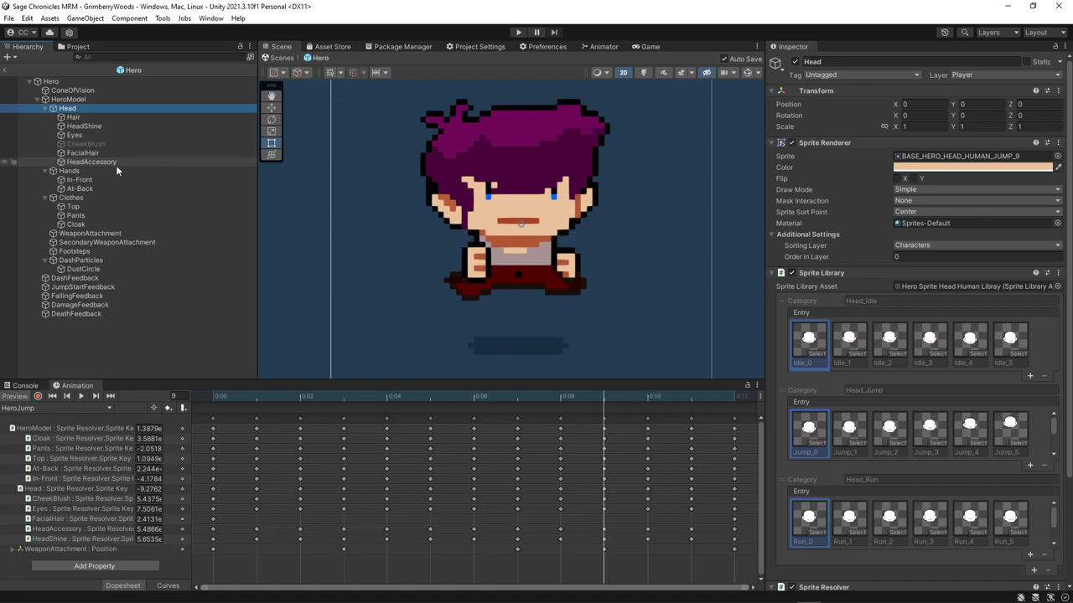
Select the Hair part and preview the HeroIdle clip
{"action": "left_click", "coordinate": [84, 118]}
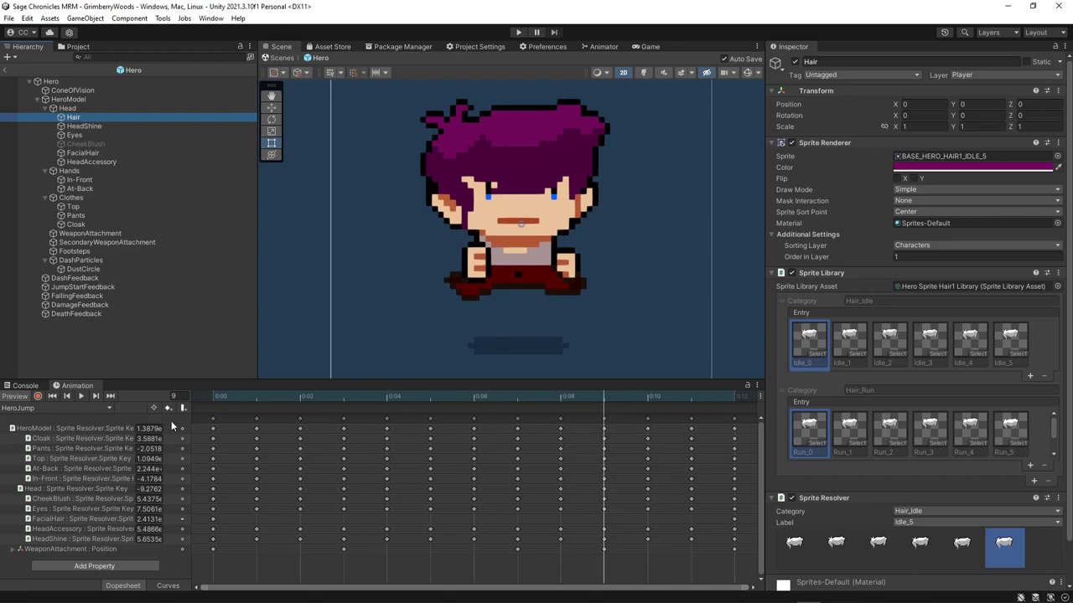
{"action": "left_click", "coordinate": [76, 408]}
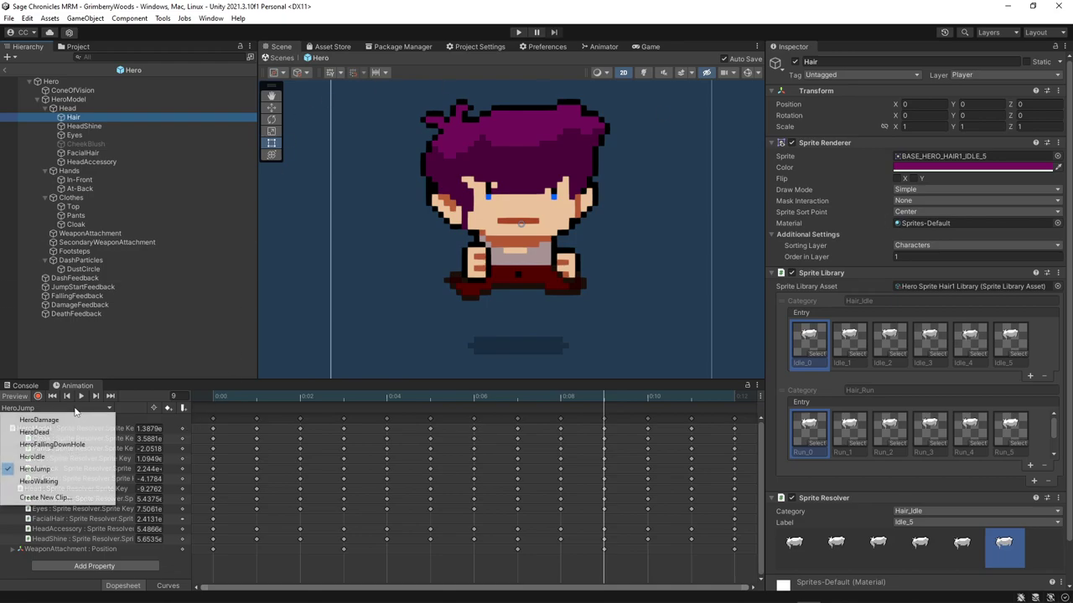
{"action": "left_click", "coordinate": [37, 457]}
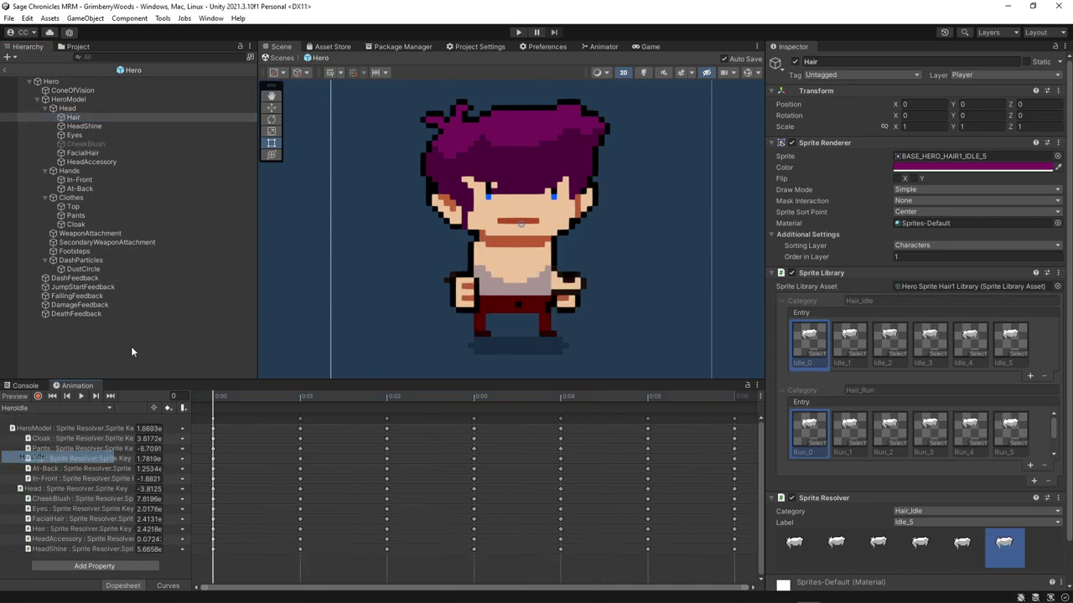
{"action": "left_click", "coordinate": [81, 396]}
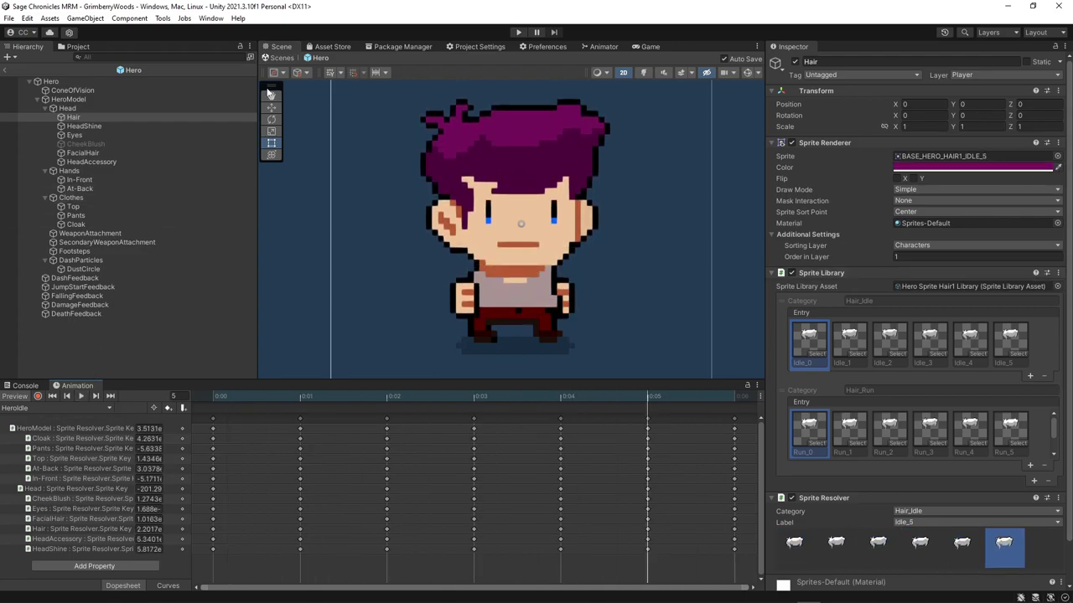
Swap the hair library through Hair2, Hair3 and Hair4, then tint it purple 43157A
{"action": "left_click", "coordinate": [82, 47]}
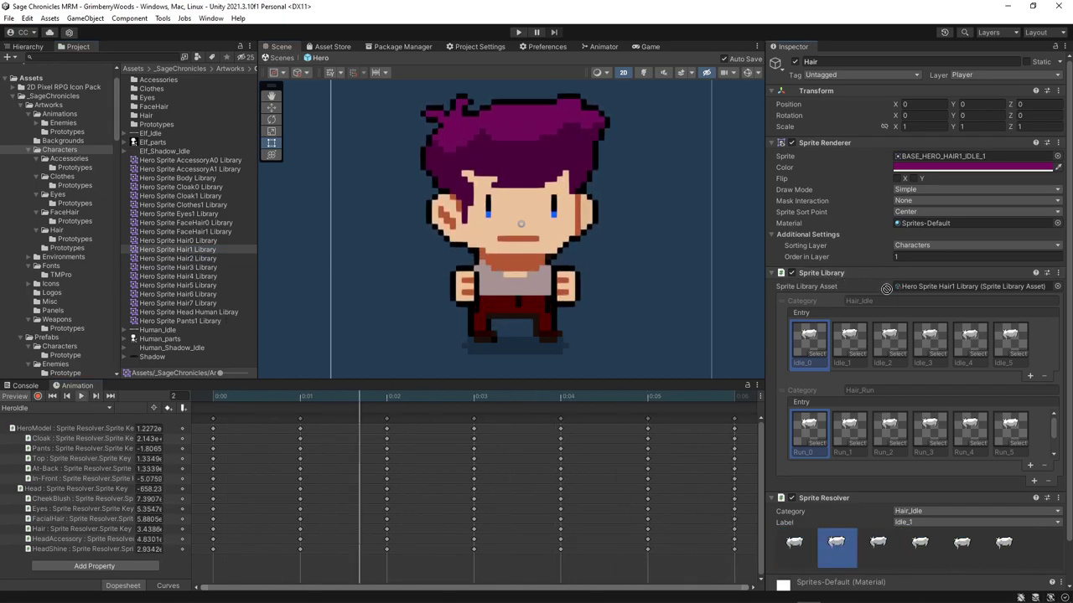
{"action": "left_click_drag", "start_coordinate": [893, 290], "coordinate": [920, 297]}
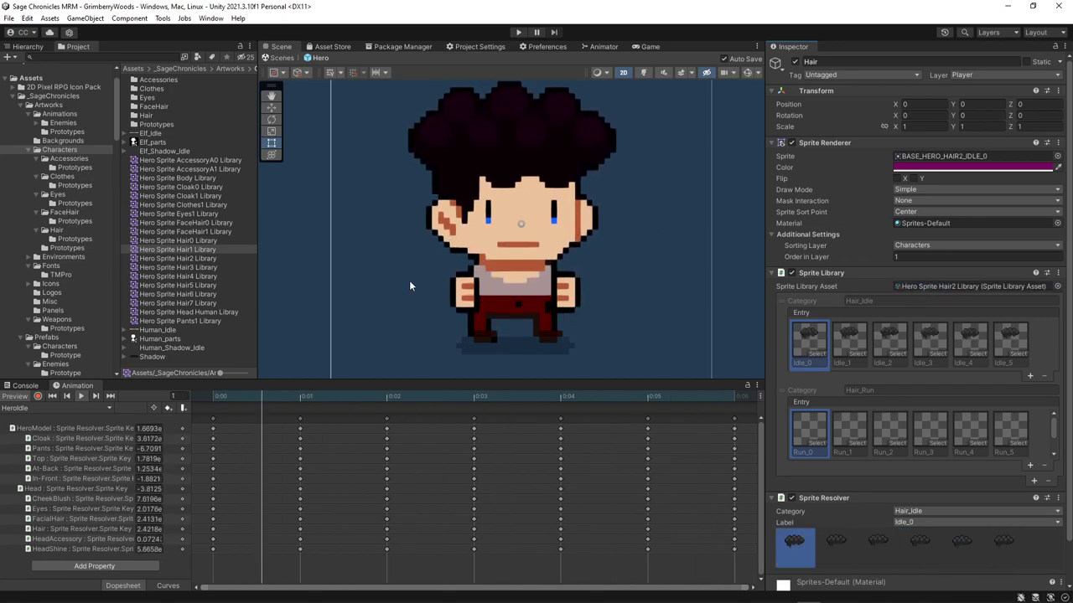
{"action": "left_click", "coordinate": [199, 267]}
{"action": "left_click_drag", "start_coordinate": [200, 267], "coordinate": [953, 283]}
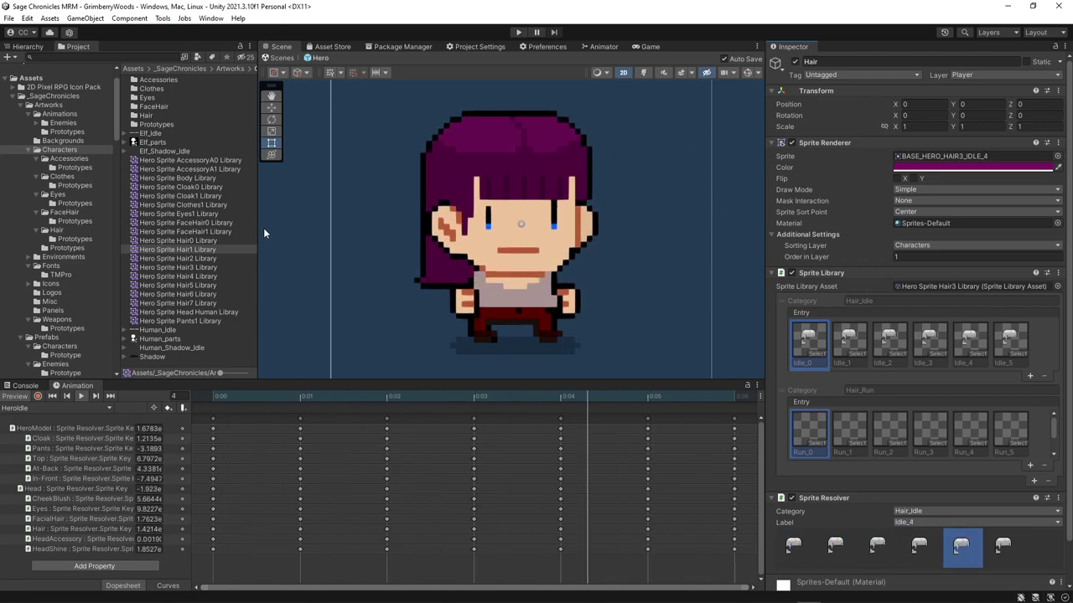
{"action": "left_click_drag", "start_coordinate": [205, 278], "coordinate": [948, 286]}
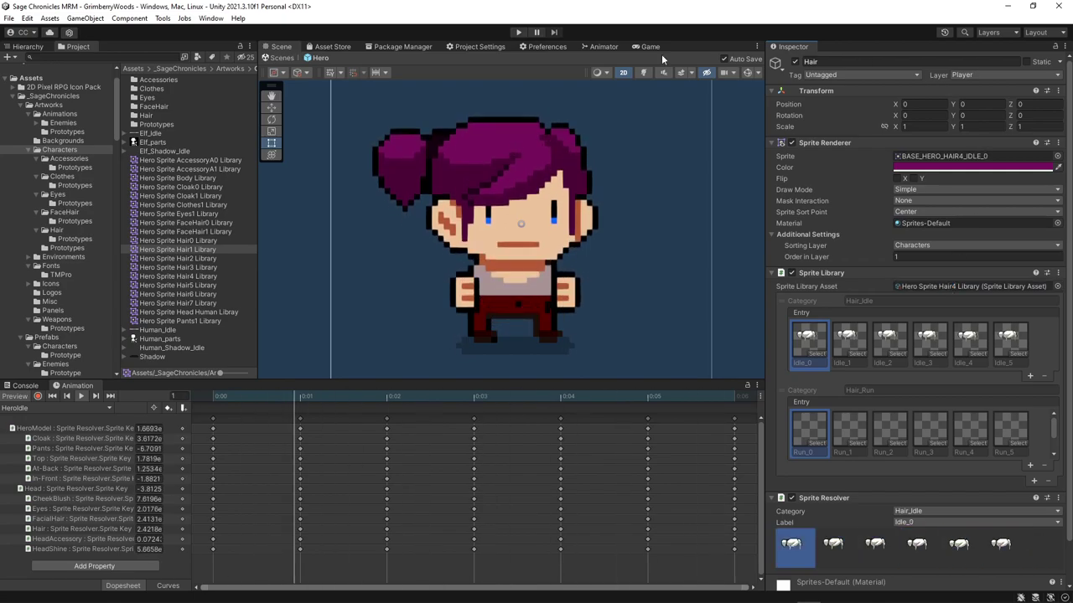
{"action": "left_click", "coordinate": [987, 169]}
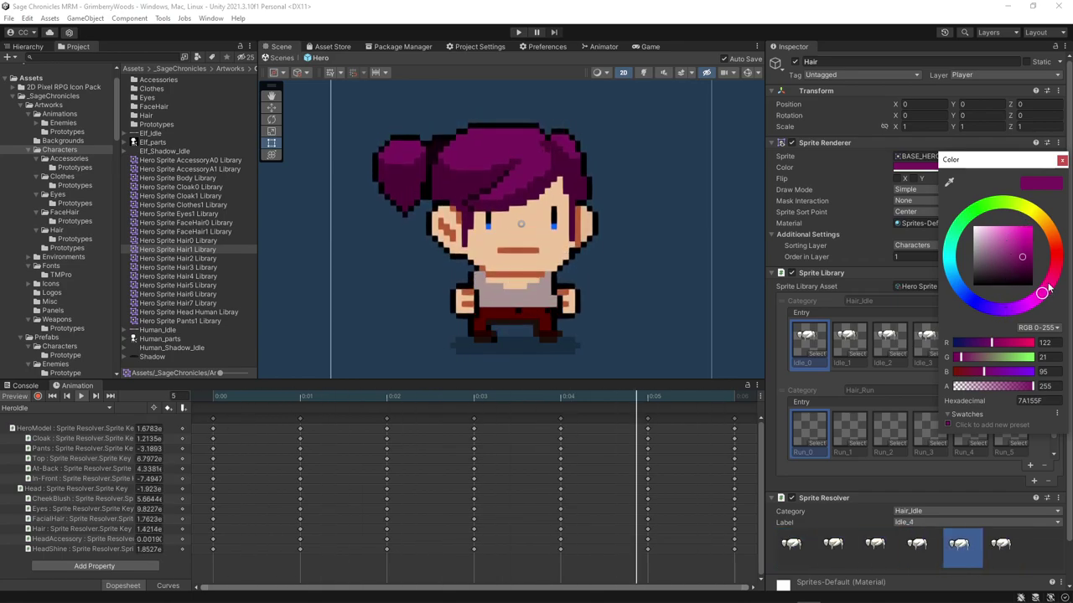
{"action": "left_click_drag", "start_coordinate": [1047, 289], "coordinate": [1000, 310]}
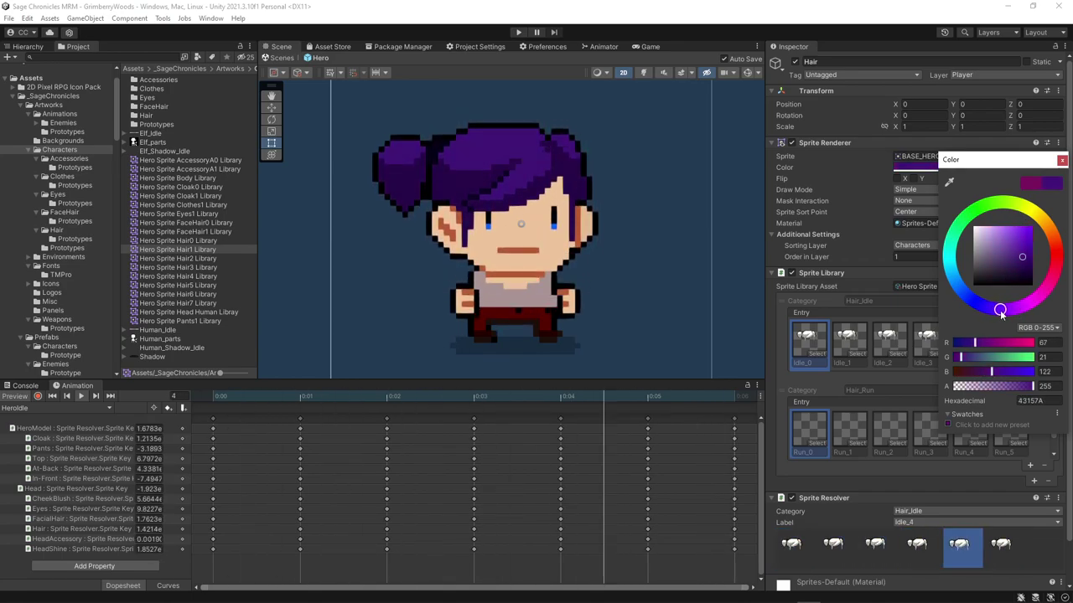
Close the colour picker and browse the Eyes1, FaceHair, Hair1 and Clothes1 libraries, ending on Hair0
{"action": "left_click", "coordinate": [1061, 160]}
{"action": "left_click", "coordinate": [191, 241]}
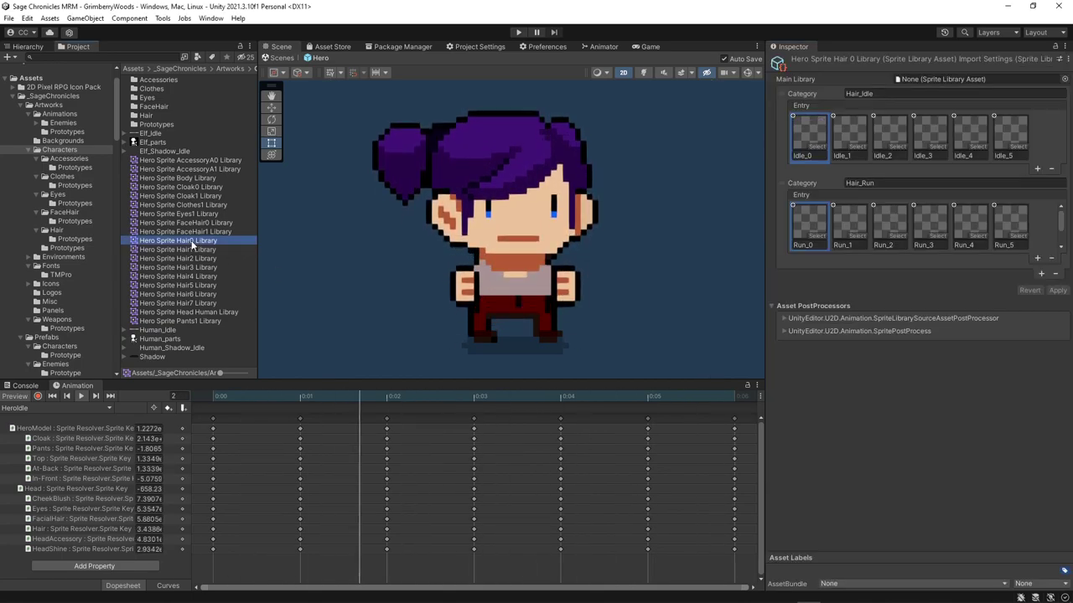
{"action": "left_click", "coordinate": [192, 232]}
{"action": "left_click", "coordinate": [197, 223]}
{"action": "left_click", "coordinate": [202, 214]}
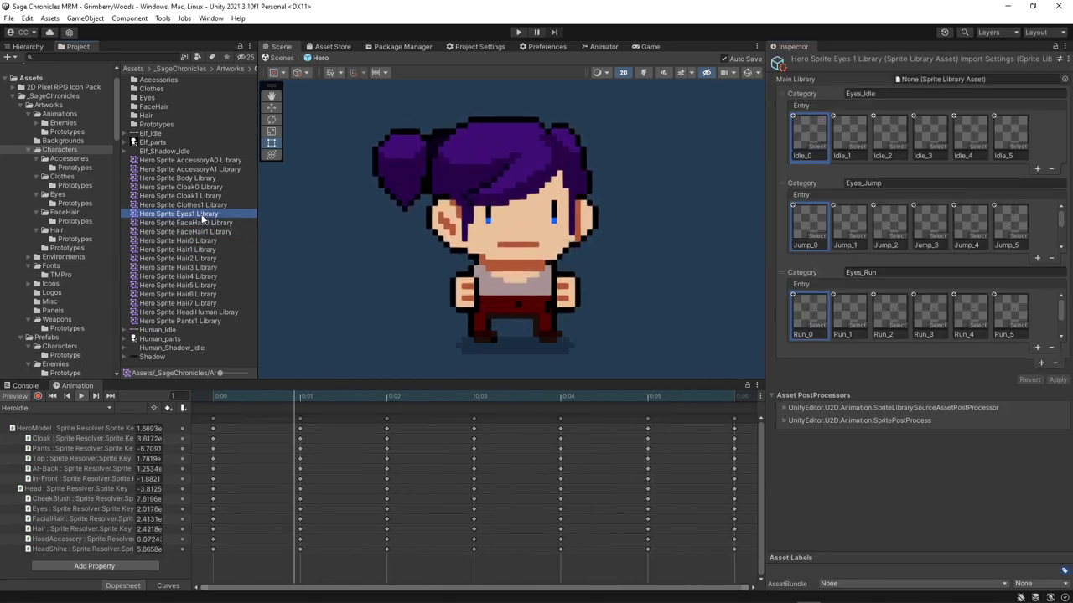
{"action": "left_click", "coordinate": [199, 223]}
{"action": "left_click", "coordinate": [200, 232]}
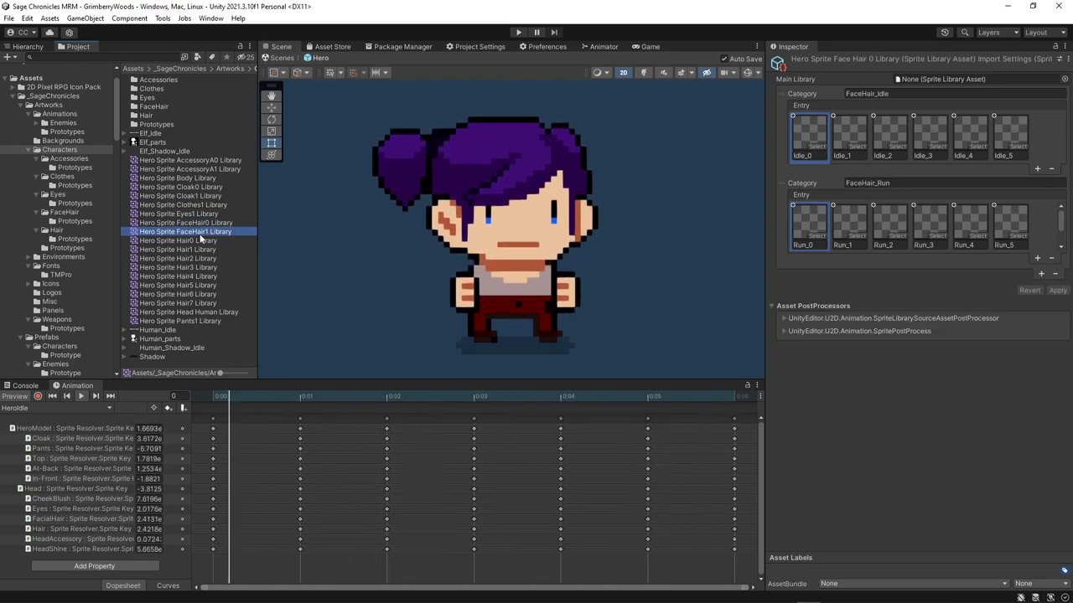
{"action": "left_click", "coordinate": [199, 250]}
{"action": "left_click", "coordinate": [203, 231]}
{"action": "left_click", "coordinate": [216, 205]}
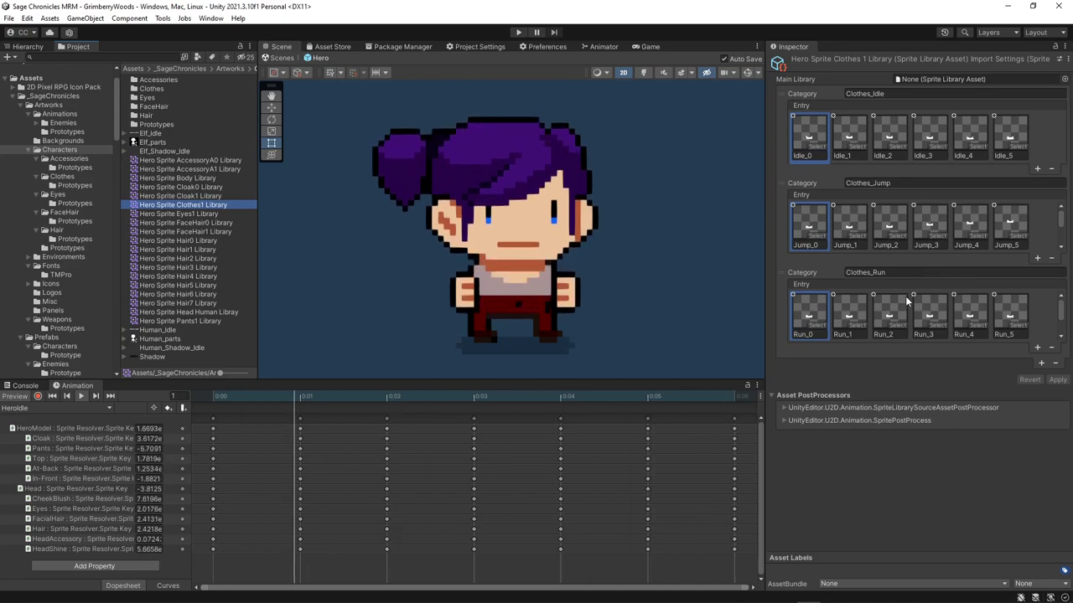
{"action": "left_click", "coordinate": [207, 241]}
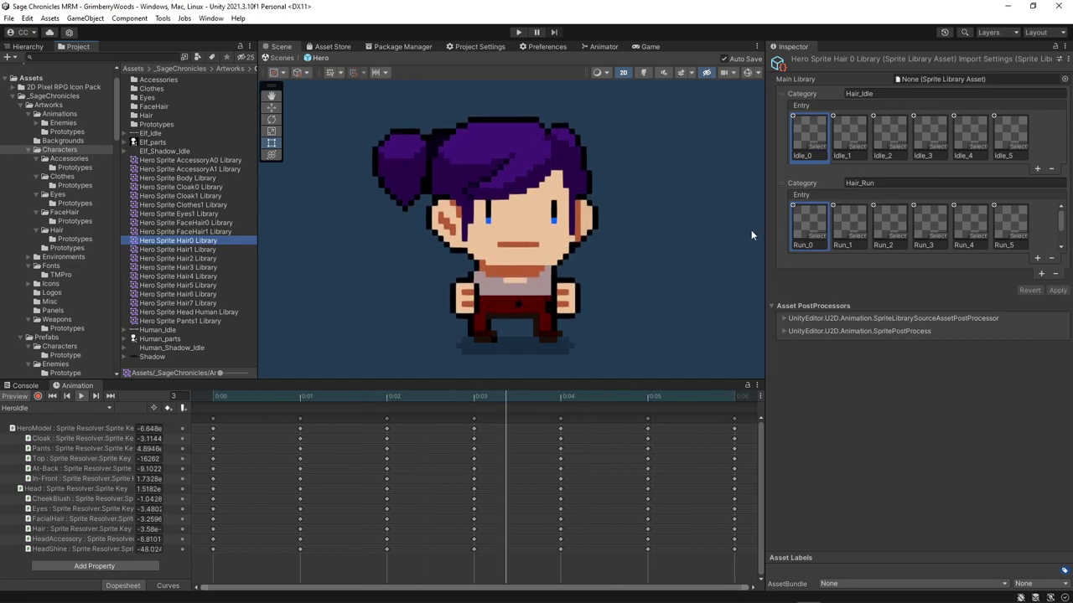
{"action": "left_click", "coordinate": [88, 408]}
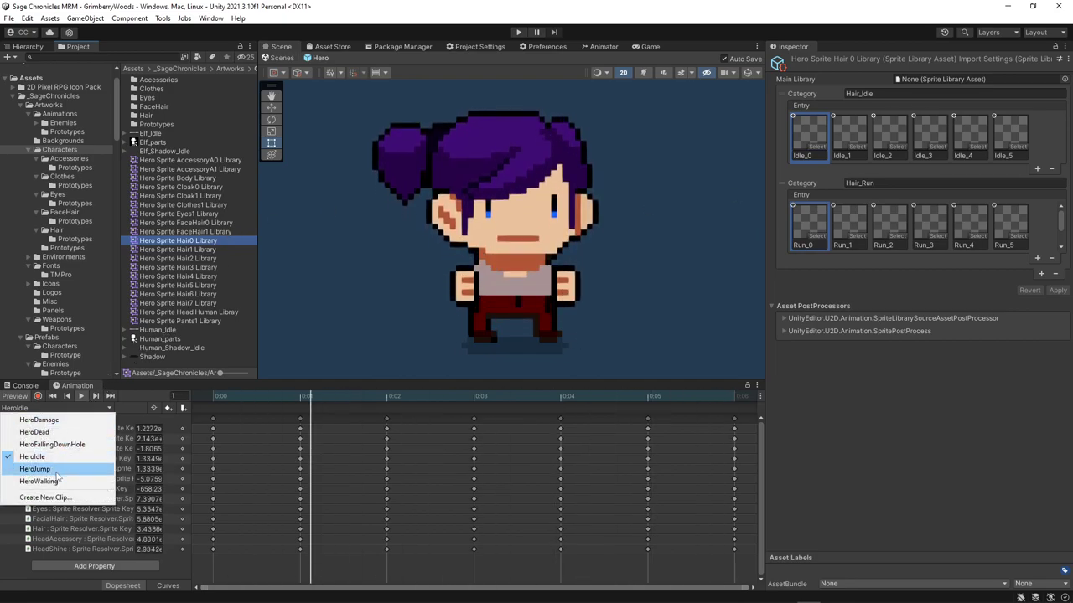
{"action": "left_click", "coordinate": [38, 469]}
{"action": "left_click", "coordinate": [79, 396]}
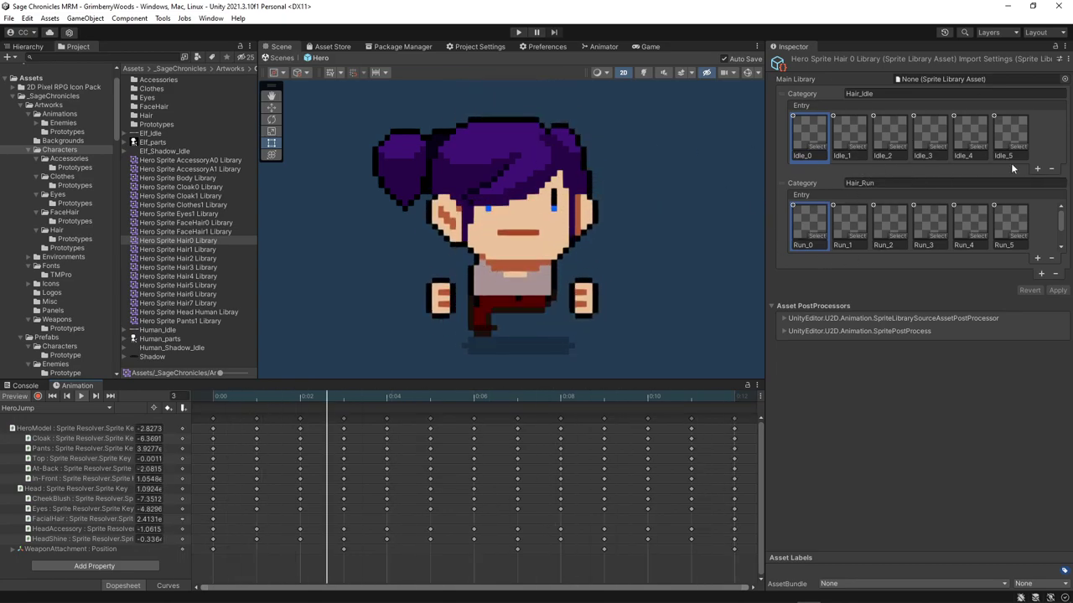
{"action": "left_click", "coordinate": [82, 395]}
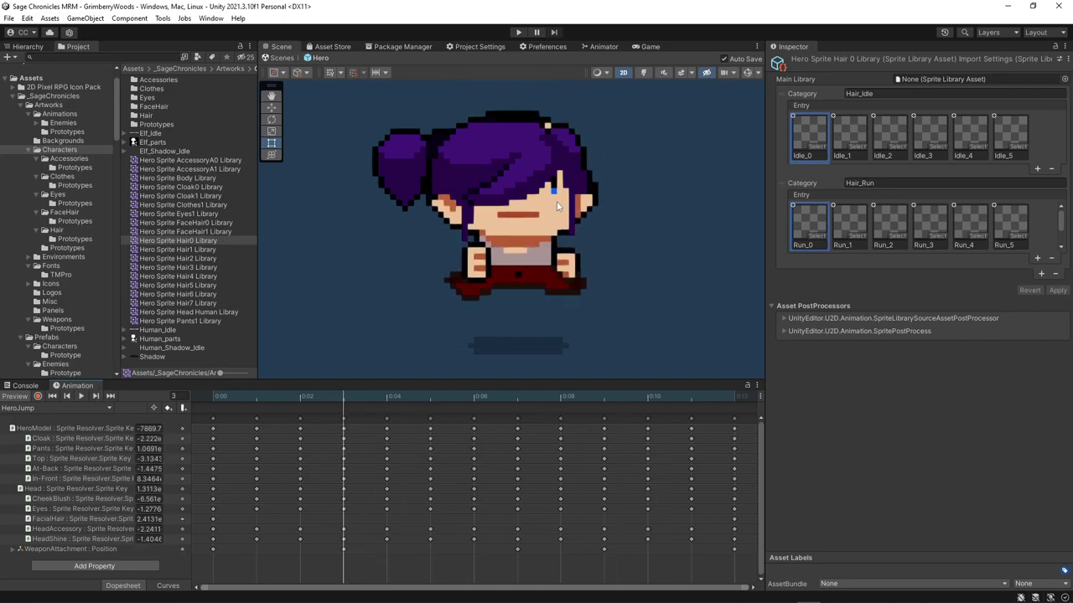
{"action": "left_click", "coordinate": [79, 409]}
{"action": "left_click", "coordinate": [65, 458]}
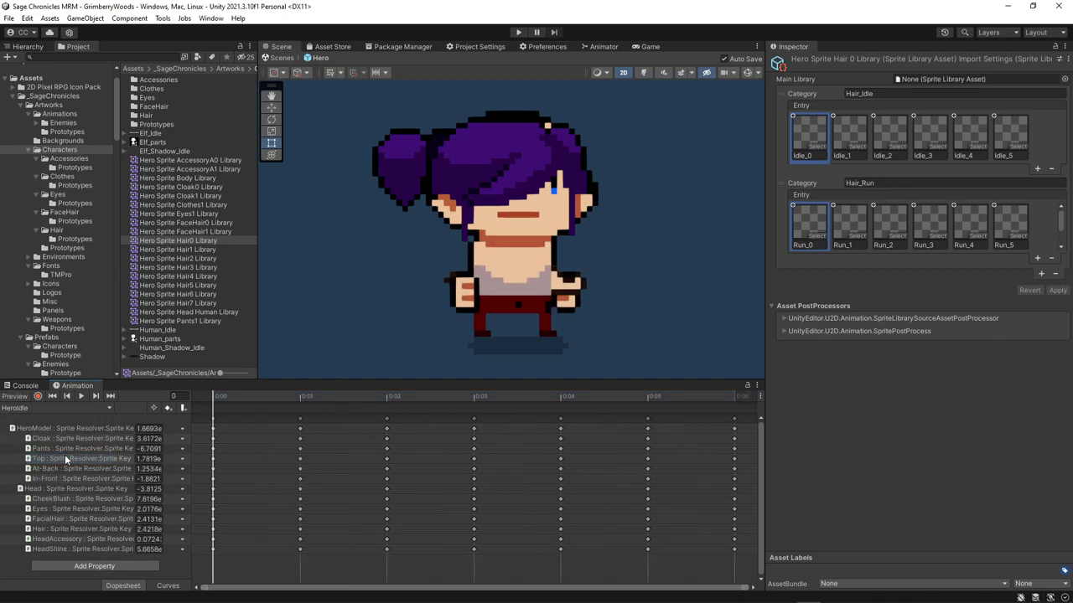
{"action": "left_click", "coordinate": [82, 395]}
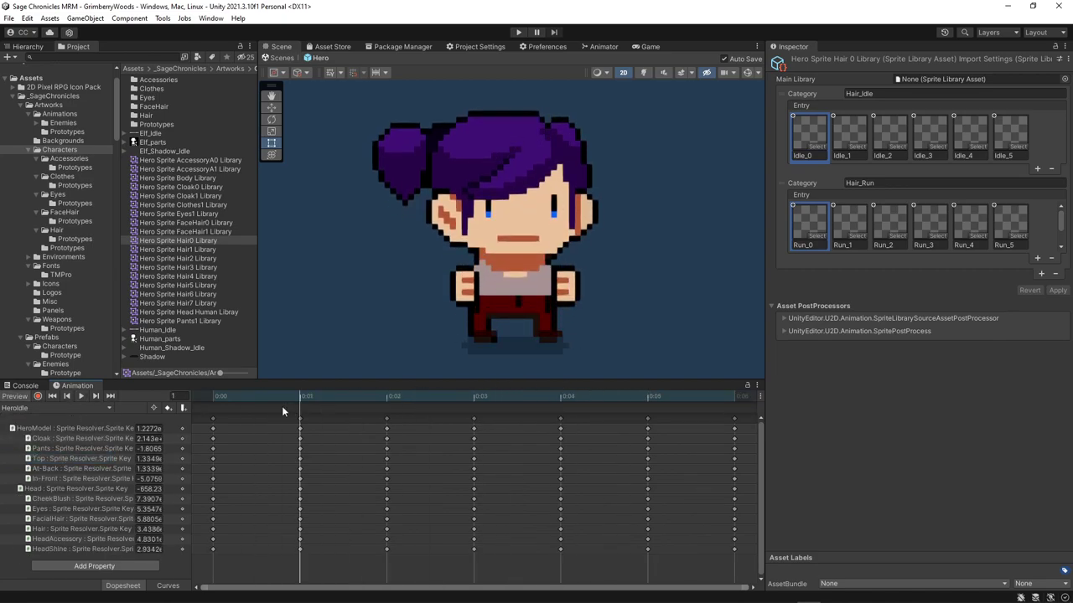
{"action": "left_click", "coordinate": [88, 409]}
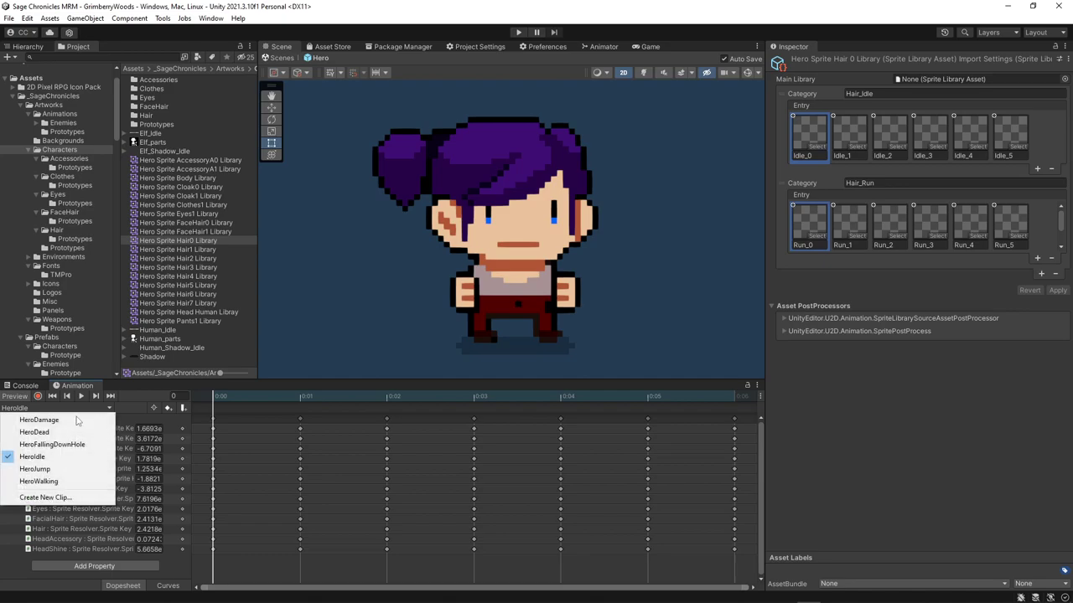
{"action": "left_click", "coordinate": [71, 470]}
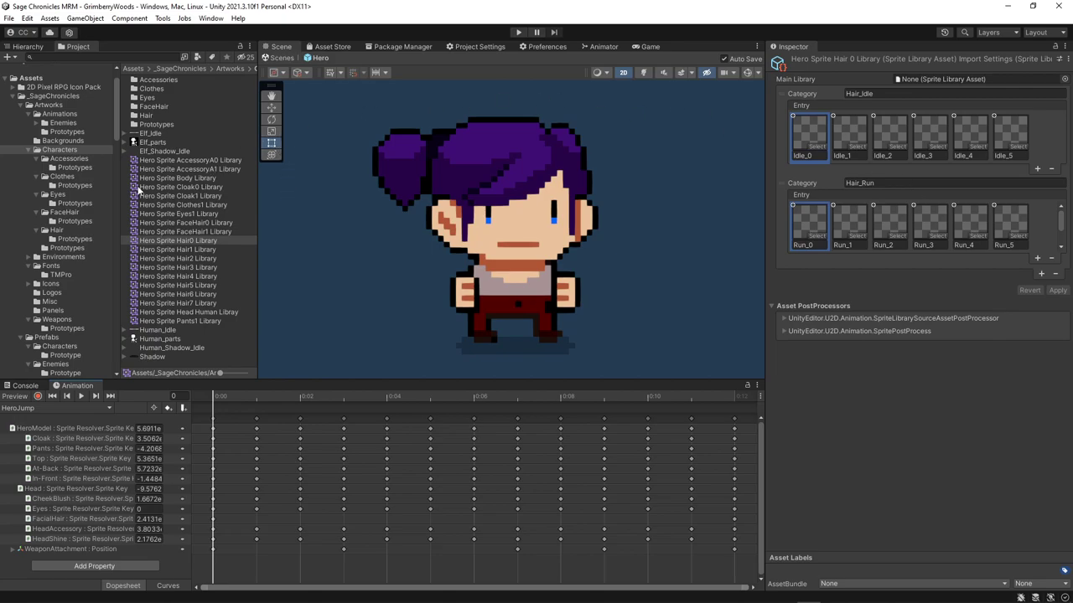
Open the hair Prototypes folder and expand BASE_HERO_HAIR1_JUMP to list its _0 to _12 sprites
{"action": "left_click", "coordinate": [76, 240]}
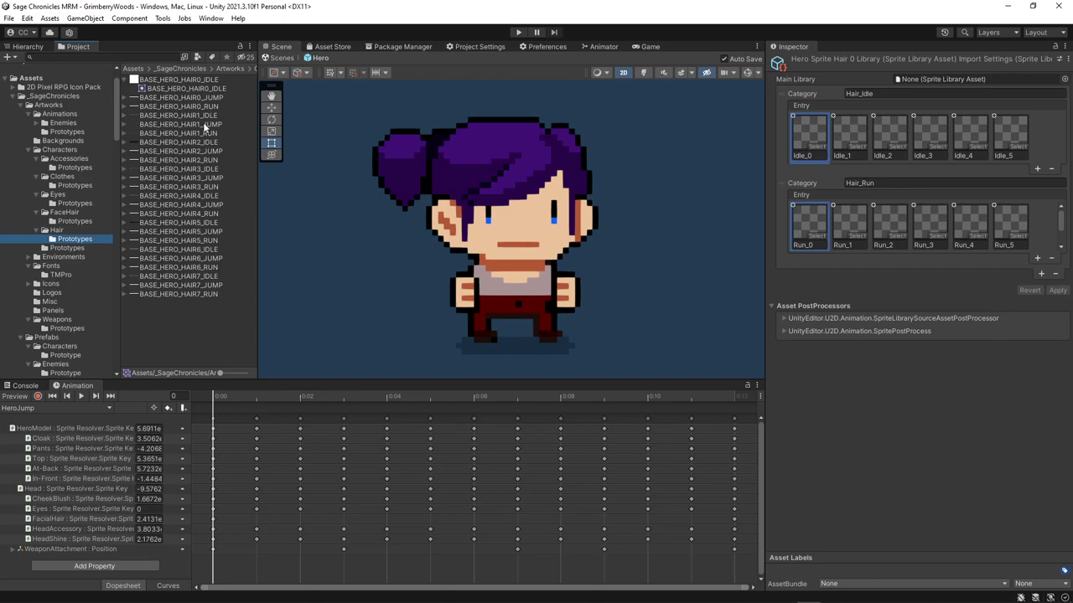
{"action": "left_click", "coordinate": [205, 125]}
{"action": "left_click", "coordinate": [126, 125]}
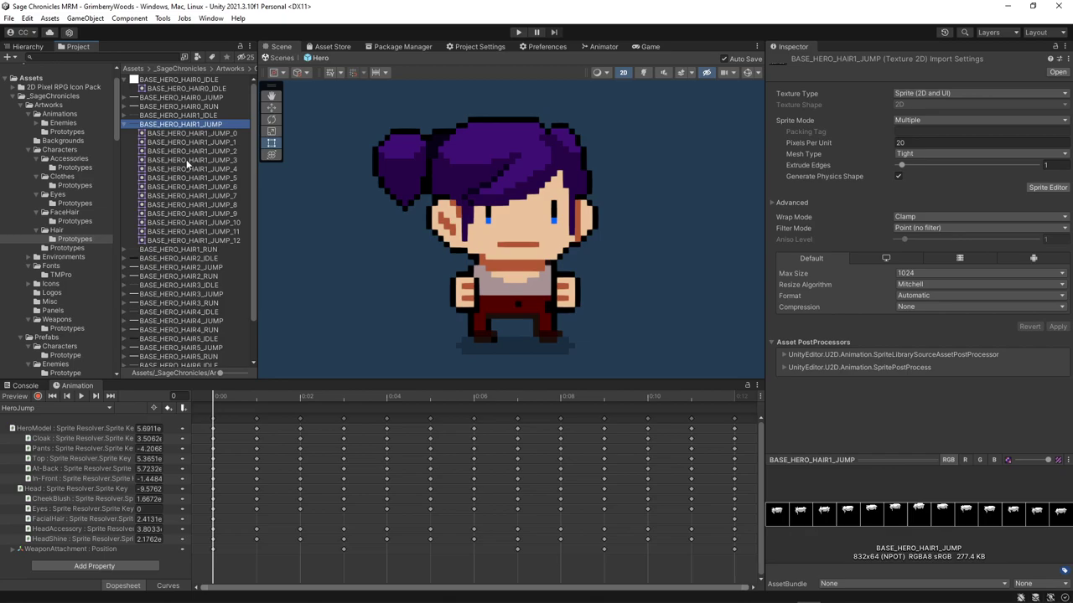
Check the Hair object's components in the Hero hierarchy, then browse the Characters folder
{"action": "left_click", "coordinate": [33, 47]}
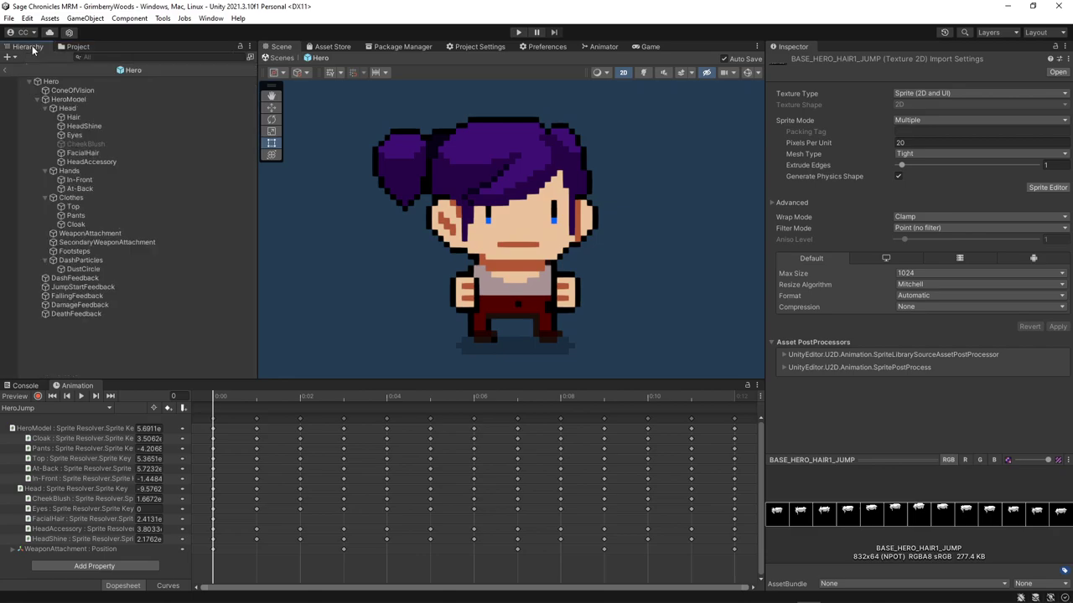
{"action": "left_click", "coordinate": [83, 117]}
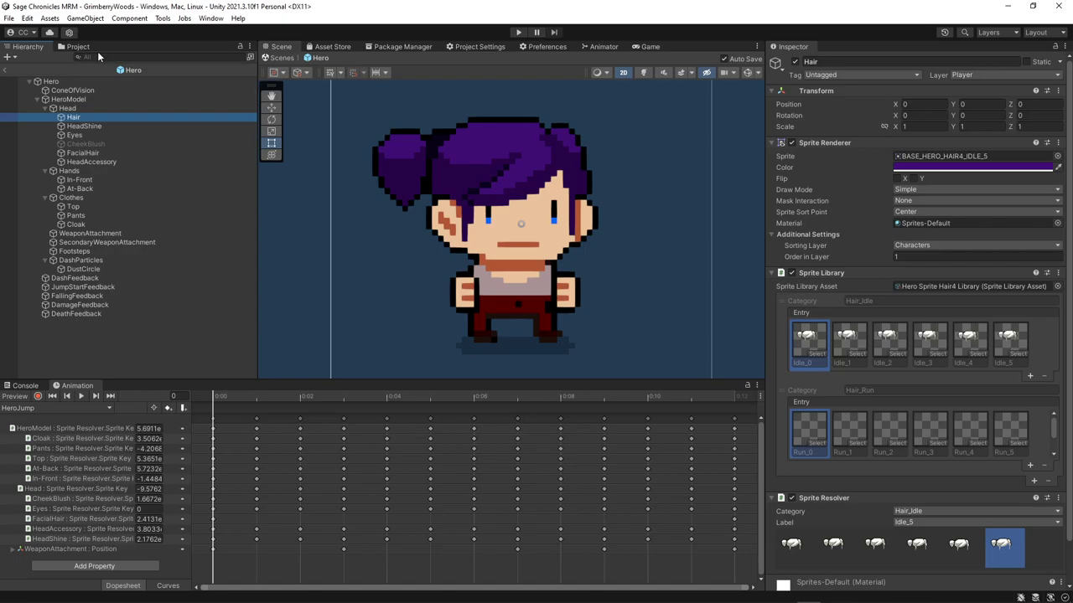
{"action": "left_click", "coordinate": [80, 47]}
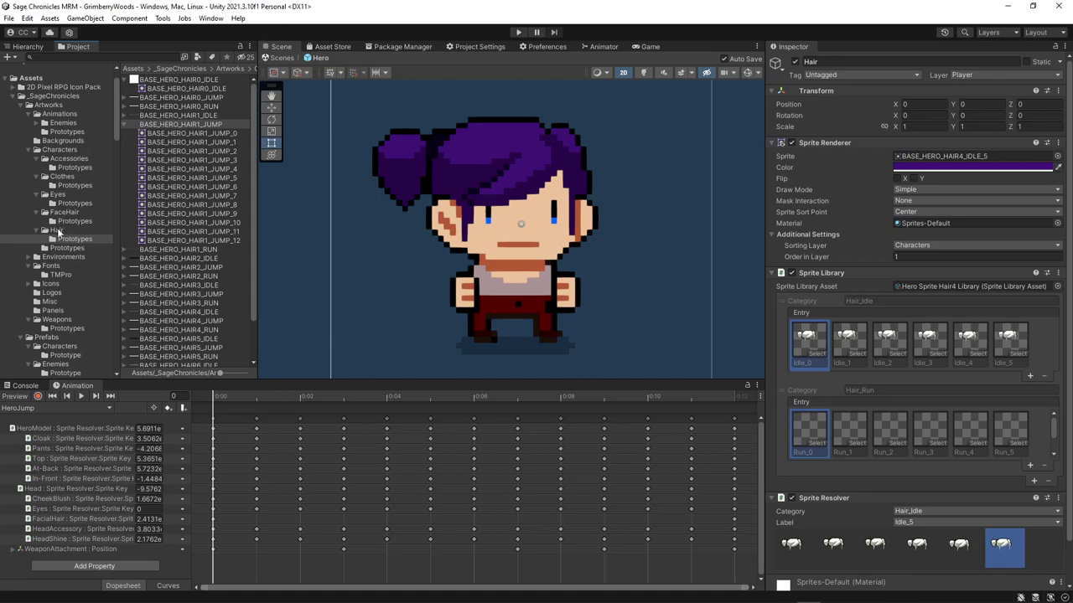
{"action": "left_click", "coordinate": [61, 149]}
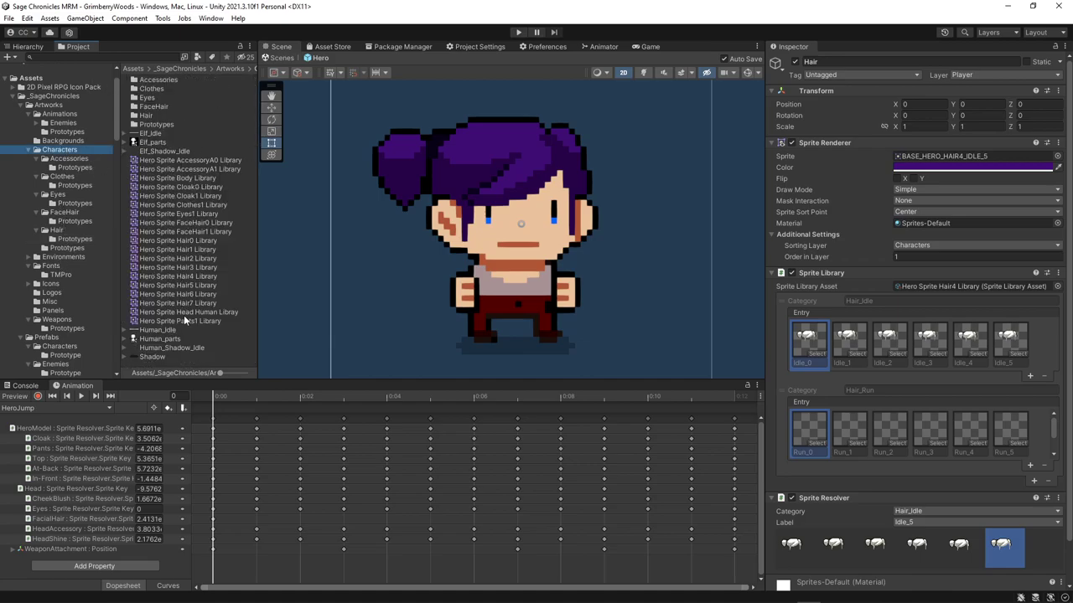
Add a new category named Hair_Jump to the Hero Sprite Hair1 Library
{"action": "left_click", "coordinate": [189, 248]}
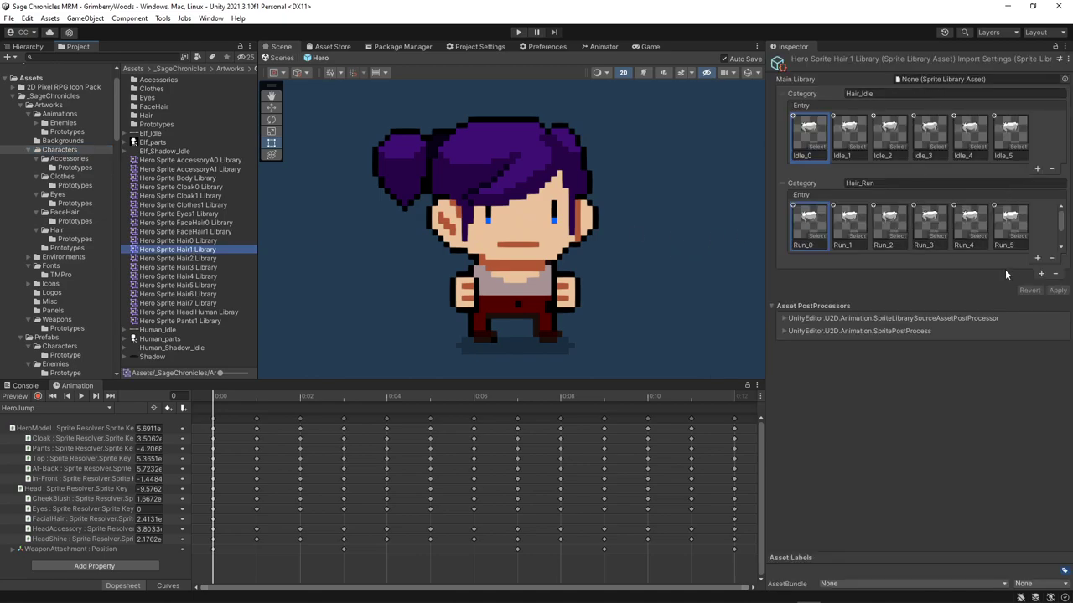
{"action": "left_click", "coordinate": [1041, 274]}
{"action": "double_click", "coordinate": [915, 271]}
{"action": "triple_click", "coordinate": [915, 272]}
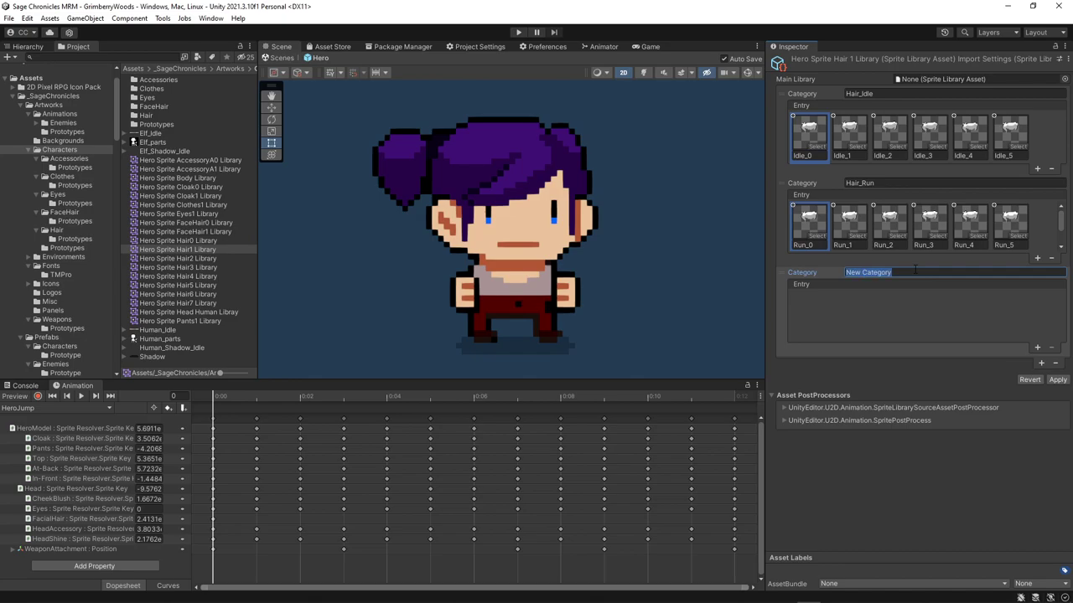
{"action": "type", "text": "Hair_Jump"}
Add the first Hair_Jump entry with sprite BASE_HERO_HAIR1_JUMP_0 and name it Jump_0
{"action": "left_click", "coordinate": [1038, 348]}
{"action": "left_click", "coordinate": [821, 323]}
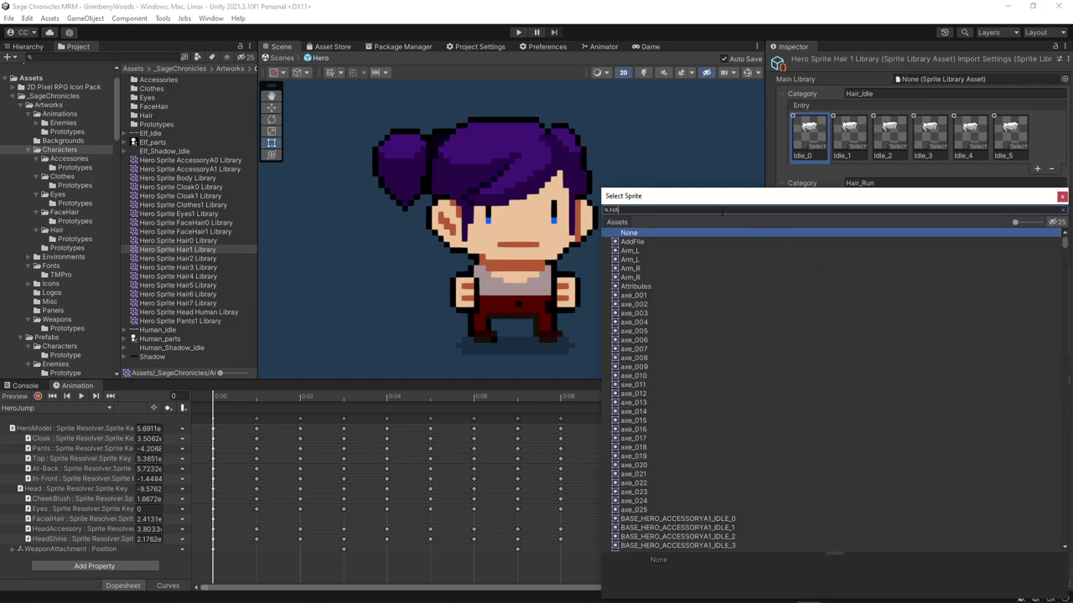
{"action": "type", "text": "HAIR1_JUMP"}
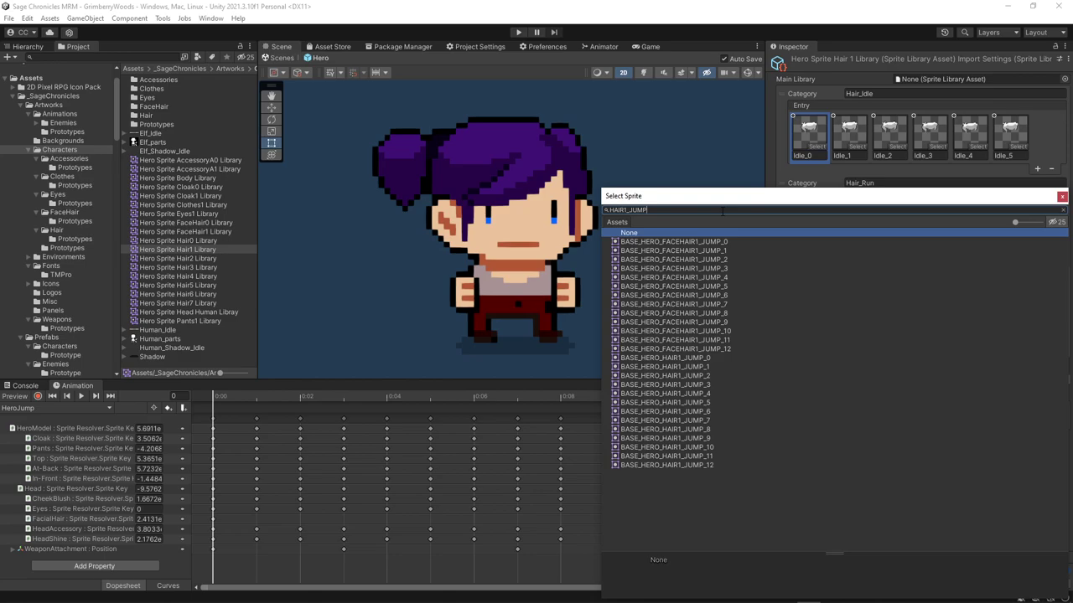
{"action": "key", "text": "ctrl+a"}
{"action": "left_click", "coordinate": [723, 211]}
{"action": "key", "text": "Home"}
{"action": "type", "text": "HERO_"}
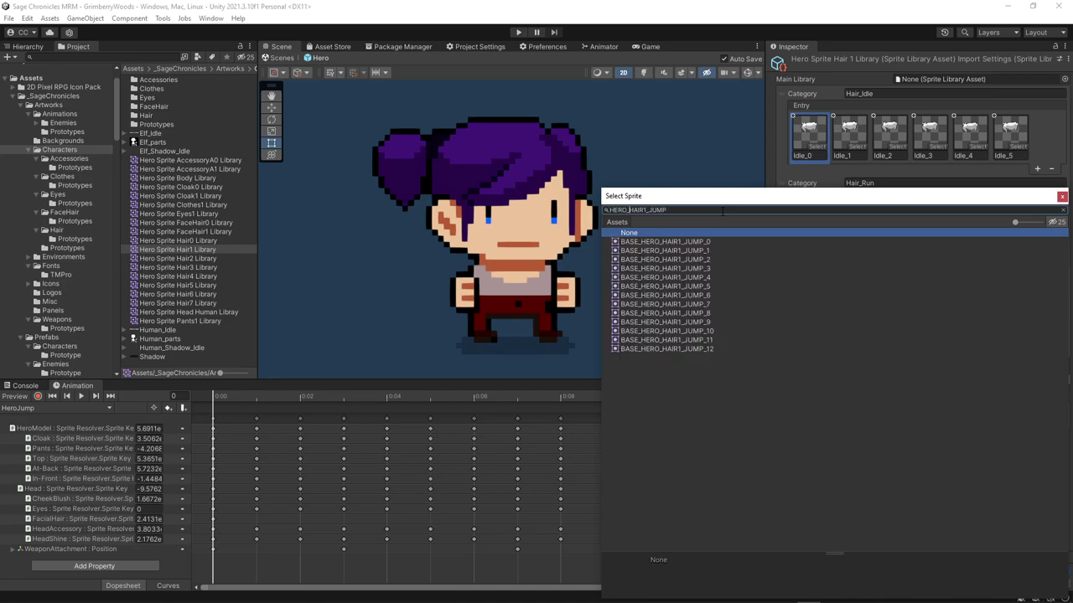
{"action": "key", "text": "ctrl+a"}
{"action": "key", "text": "ctrl+c"}
{"action": "double_click", "coordinate": [700, 242]}
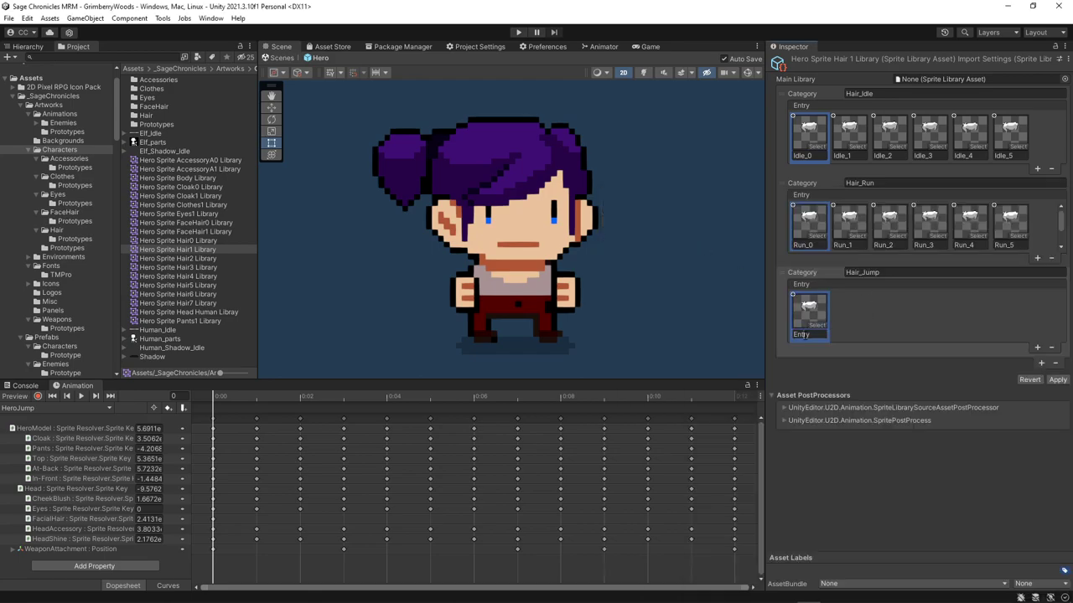
{"action": "double_click", "coordinate": [803, 334]}
{"action": "type", "text": "Jump_0"}
Add entries Jump_1 and Jump_2 holding the next two hair jump sprites
{"action": "left_click", "coordinate": [1038, 349]}
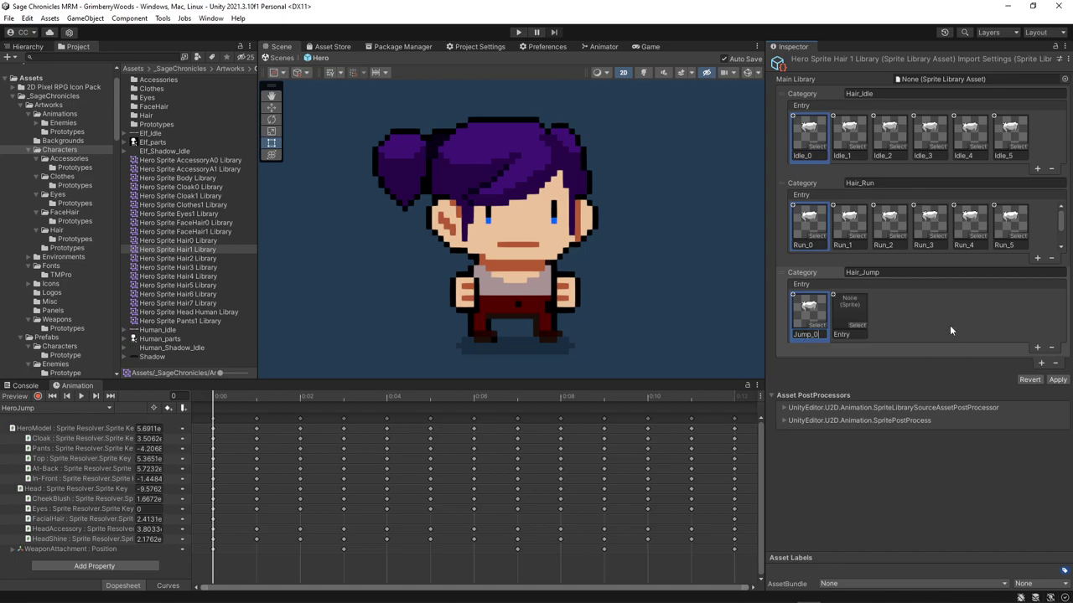
{"action": "left_click", "coordinate": [864, 324]}
{"action": "type", "text": "hair1_jump"}
{"action": "double_click", "coordinate": [696, 249]}
{"action": "double_click", "coordinate": [843, 335]}
{"action": "type", "text": "Jump_1"}
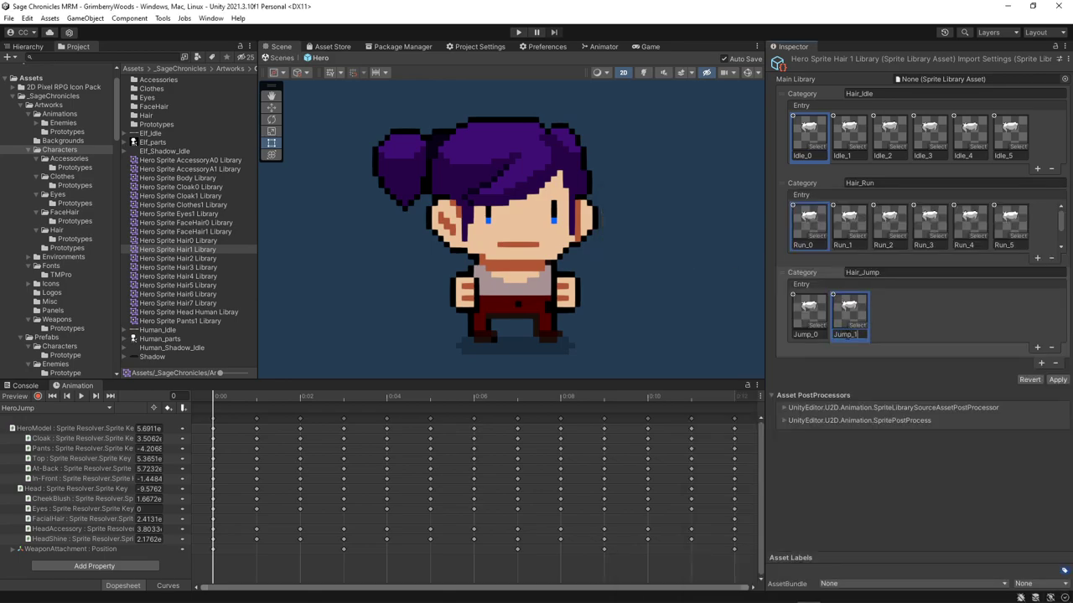
{"action": "left_click", "coordinate": [1038, 347]}
{"action": "left_click", "coordinate": [897, 324]}
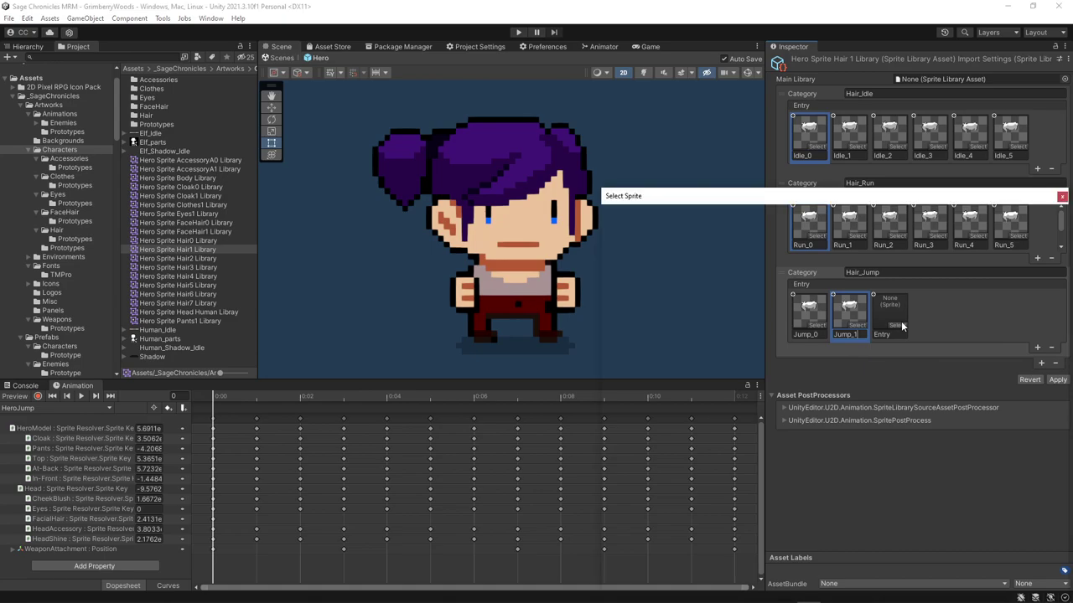
{"action": "key", "text": "ctrl+v"}
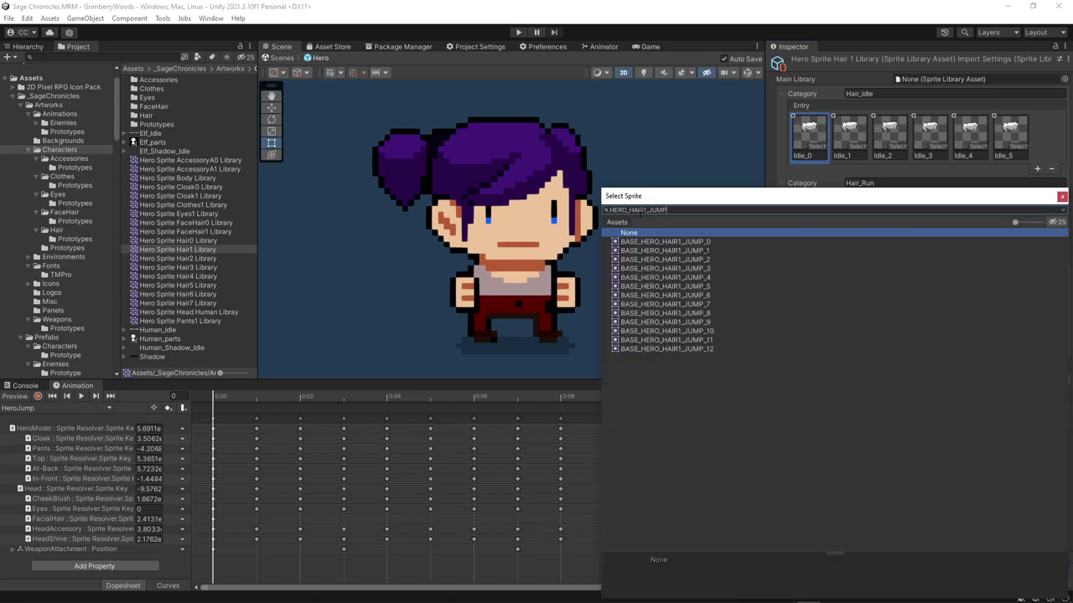
{"action": "double_click", "coordinate": [704, 258]}
{"action": "double_click", "coordinate": [881, 334]}
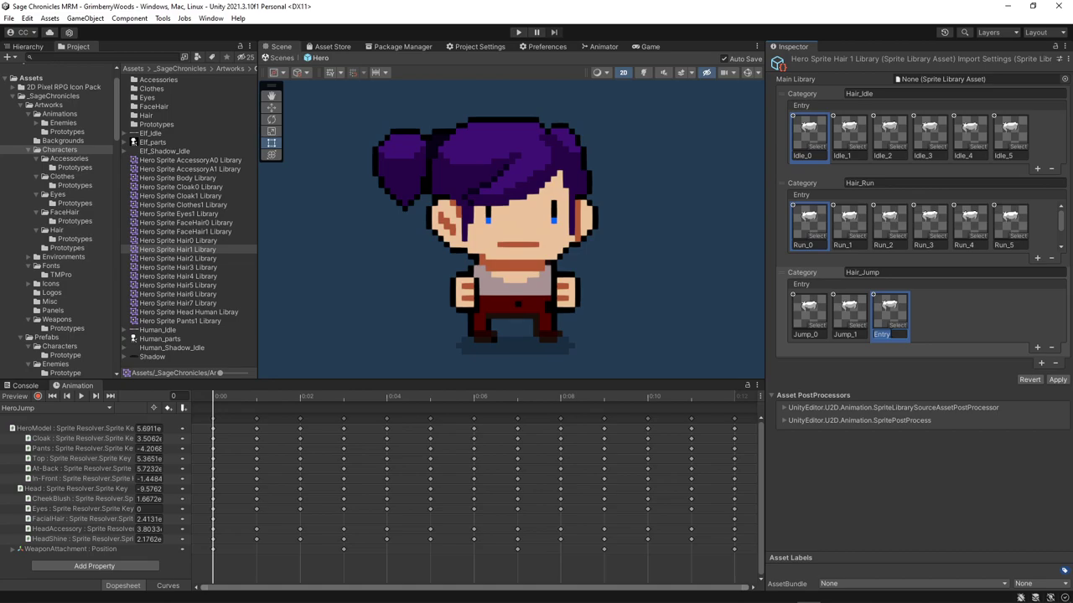
{"action": "type", "text": "Jump_"}
{"action": "type", "text": "3"}
Add entries Jump_3 and Jump_4 with sprites BASE_HERO_HAIR1_JUMP_3 and BASE_HERO_HAIR1_JUMP_4
{"action": "left_click", "coordinate": [1037, 346]}
{"action": "left_click", "coordinate": [943, 328]}
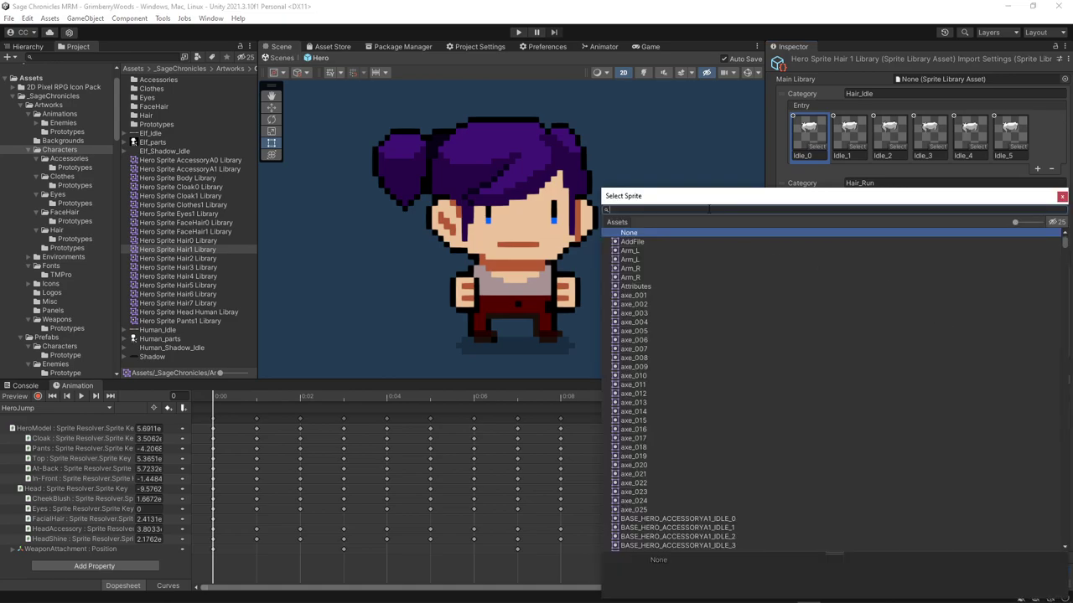
{"action": "key", "text": "ctrl+v"}
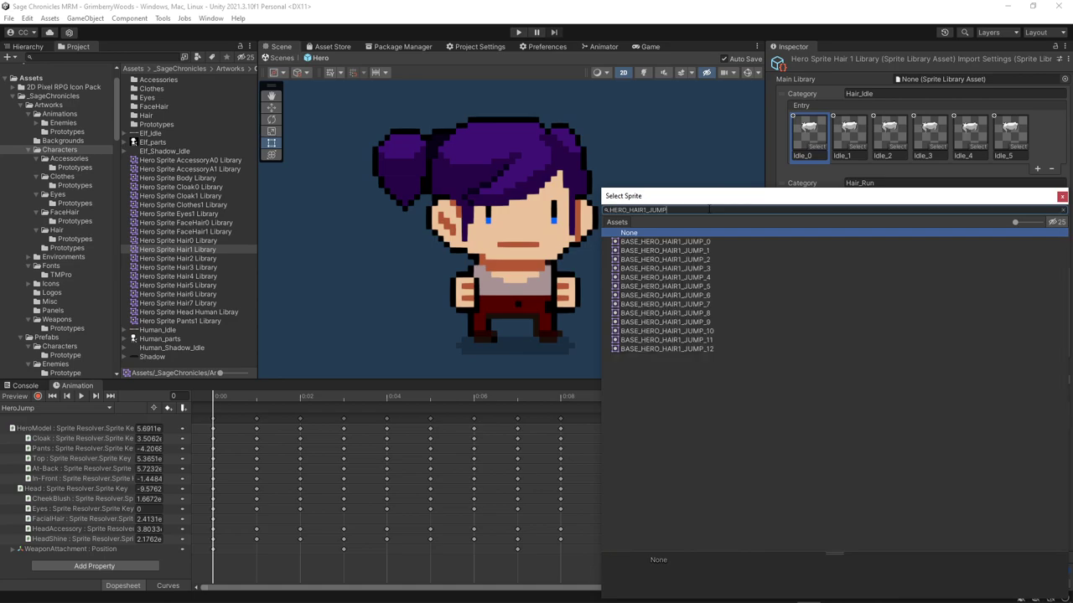
{"action": "double_click", "coordinate": [702, 268]}
{"action": "left_click", "coordinate": [922, 335]}
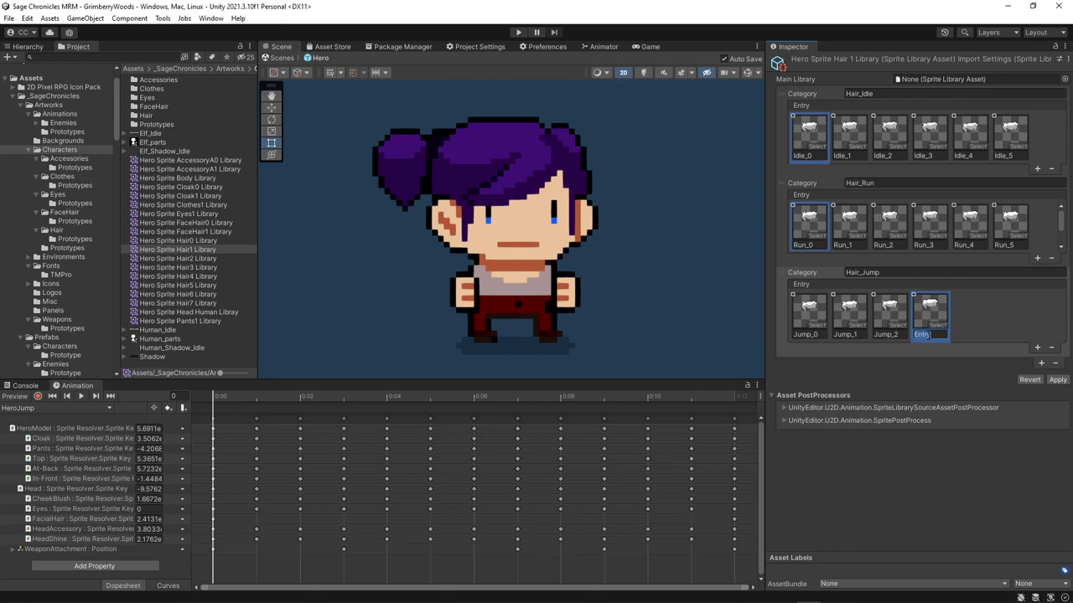
{"action": "type", "text": "Jump_3"}
{"action": "left_click", "coordinate": [1037, 348]}
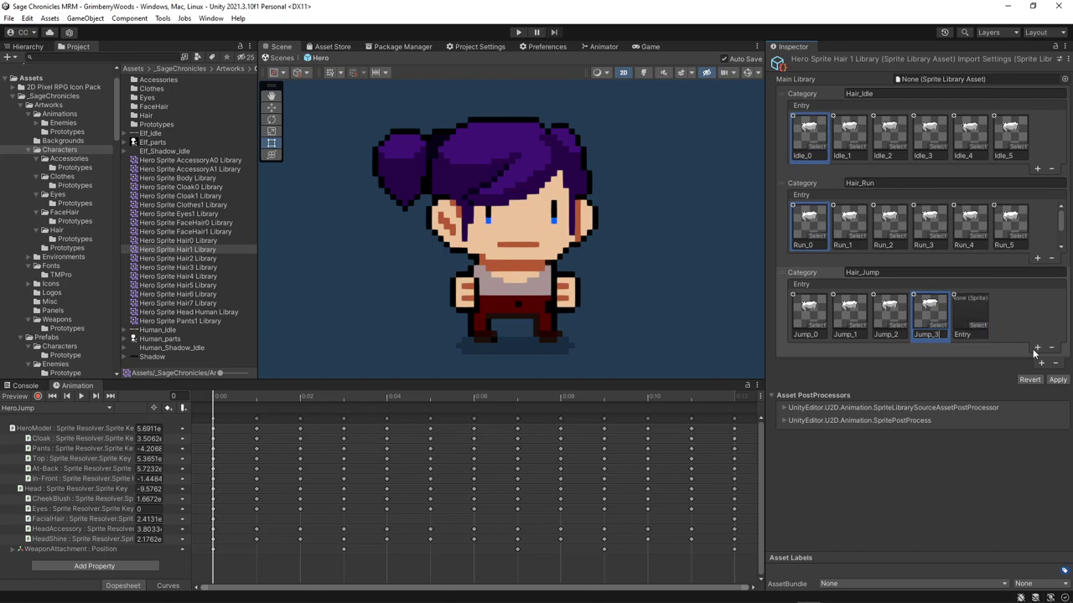
{"action": "left_click", "coordinate": [986, 326]}
{"action": "key", "text": "ctrl+v"}
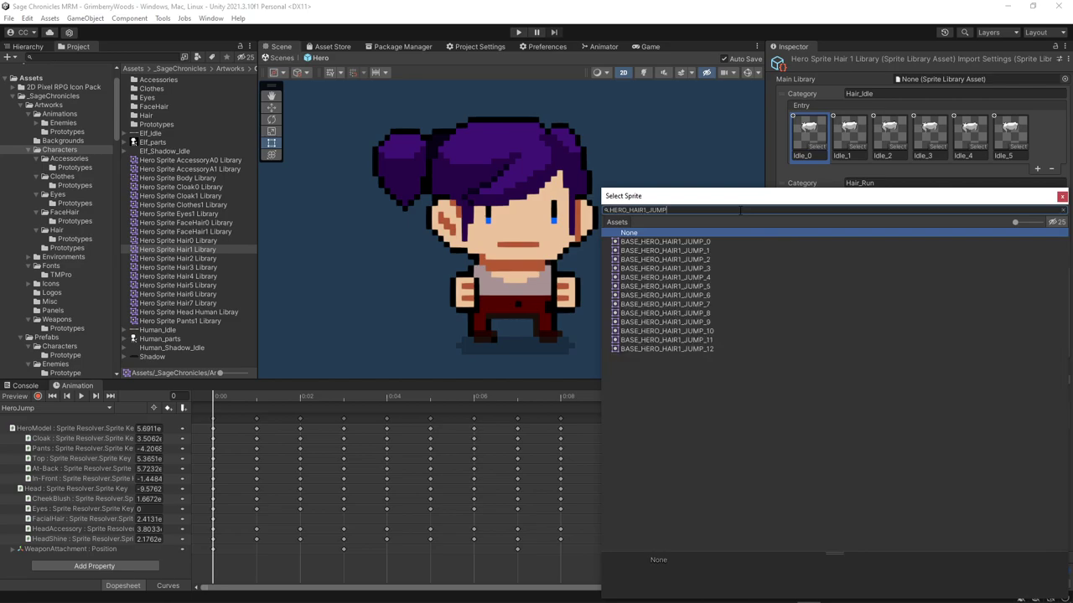
{"action": "double_click", "coordinate": [708, 278]}
{"action": "double_click", "coordinate": [970, 336]}
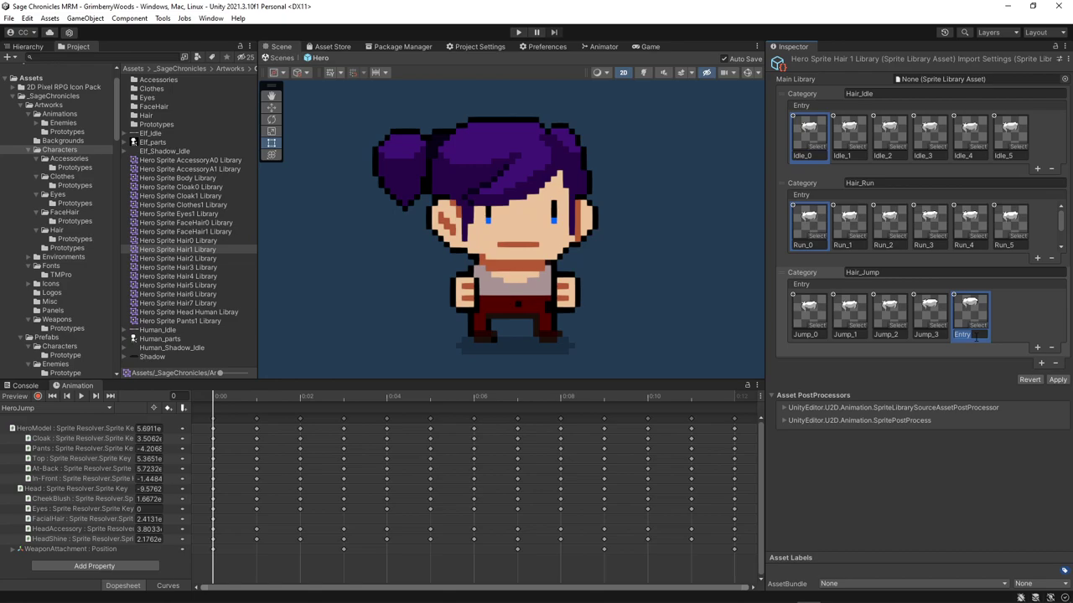
{"action": "type", "text": "Jump_4"}
Add entry Jump_5 holding sprite BASE_HERO_HAIR1_JUMP_5
{"action": "left_click", "coordinate": [1037, 346]}
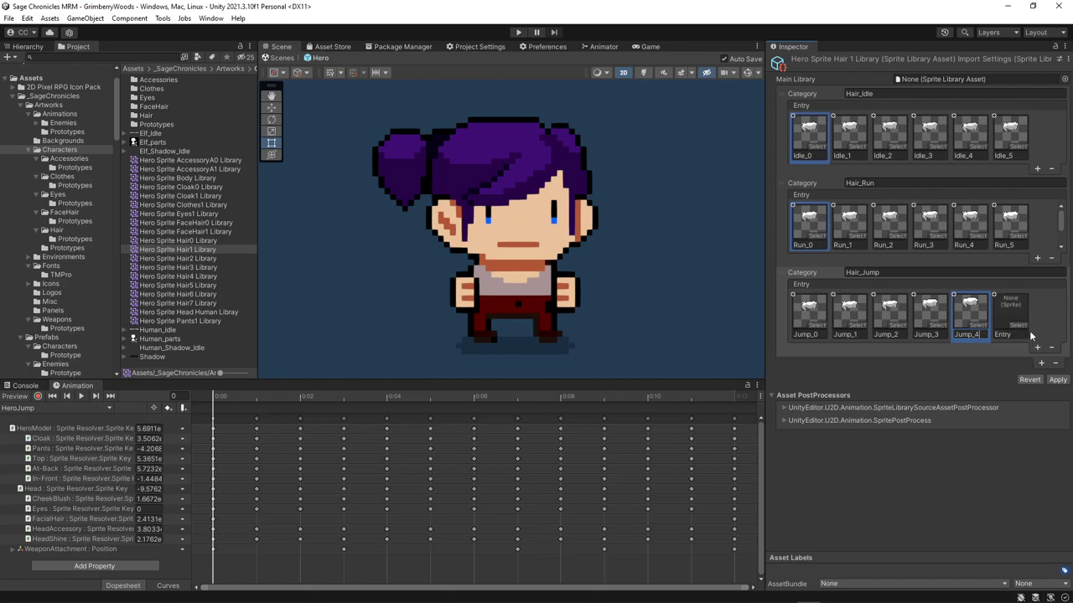
{"action": "left_click", "coordinate": [1022, 324]}
{"action": "key", "text": "ctrl+v"}
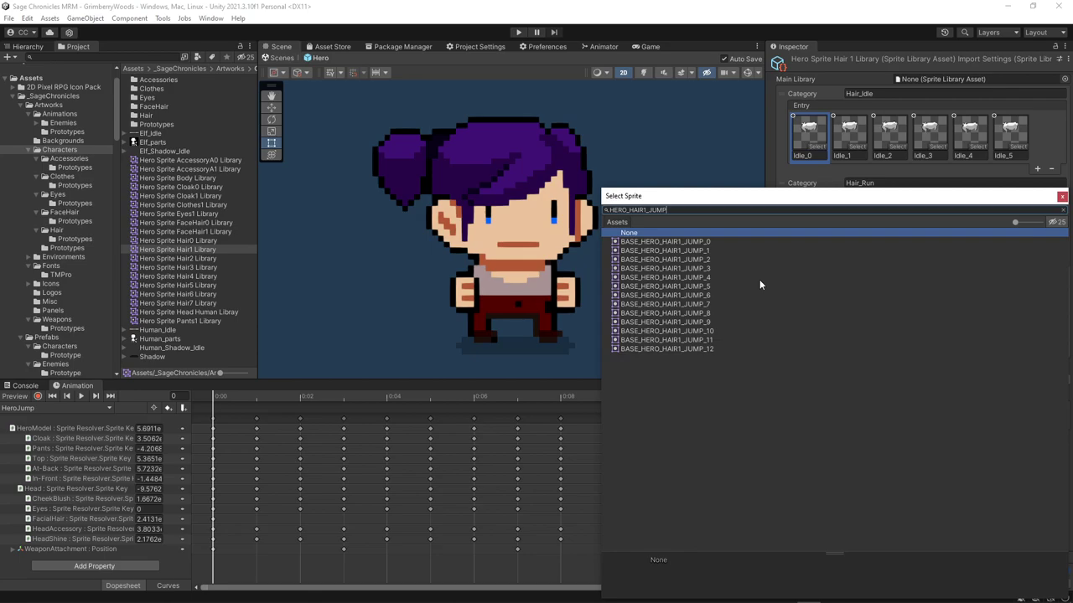
{"action": "double_click", "coordinate": [711, 288]}
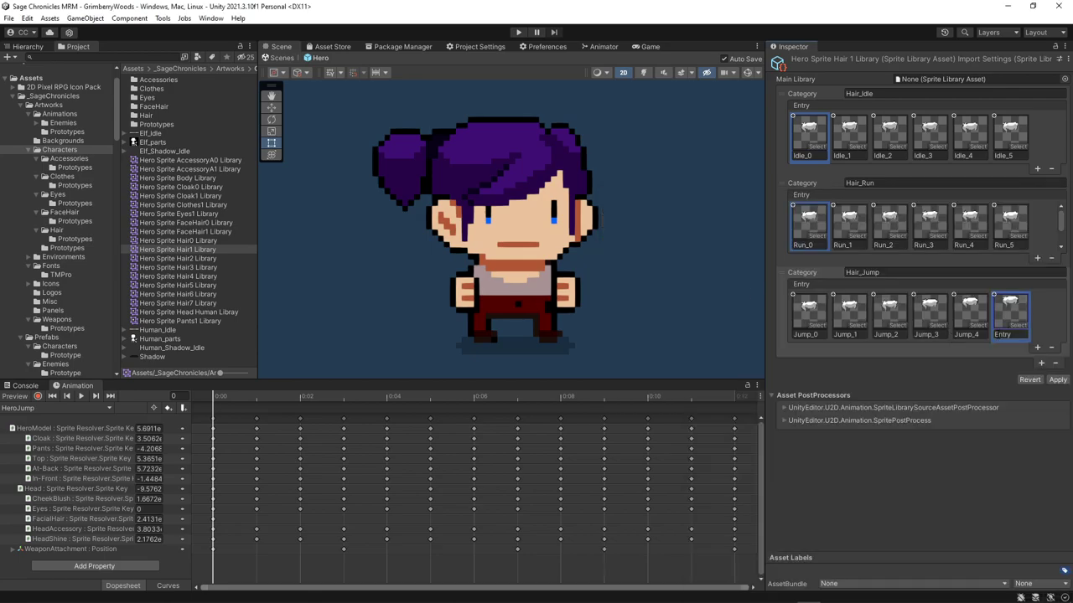
{"action": "type", "text": "Jump_5"}
{"action": "key", "text": "Return"}
Assign hair jump sprites to the next two entries and name them Jump_6 and Jump_7
{"action": "scroll", "coordinate": [1053, 319], "scroll_direction": "down", "scroll_amount": 2}
{"action": "left_click", "coordinate": [819, 323]}
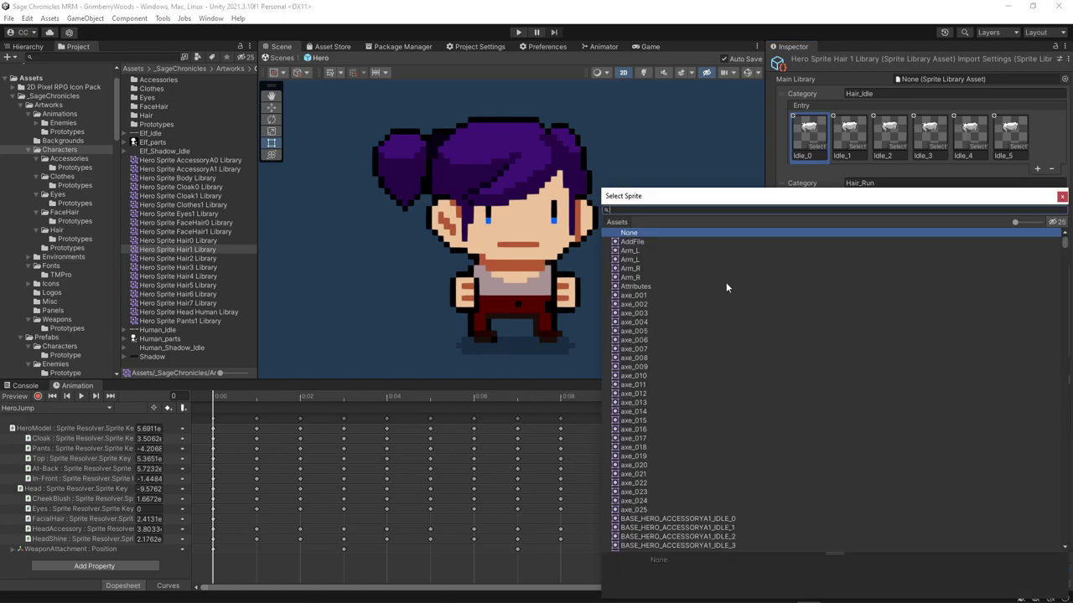
{"action": "type", "text": "HERO_HAIR1_JUMP"}
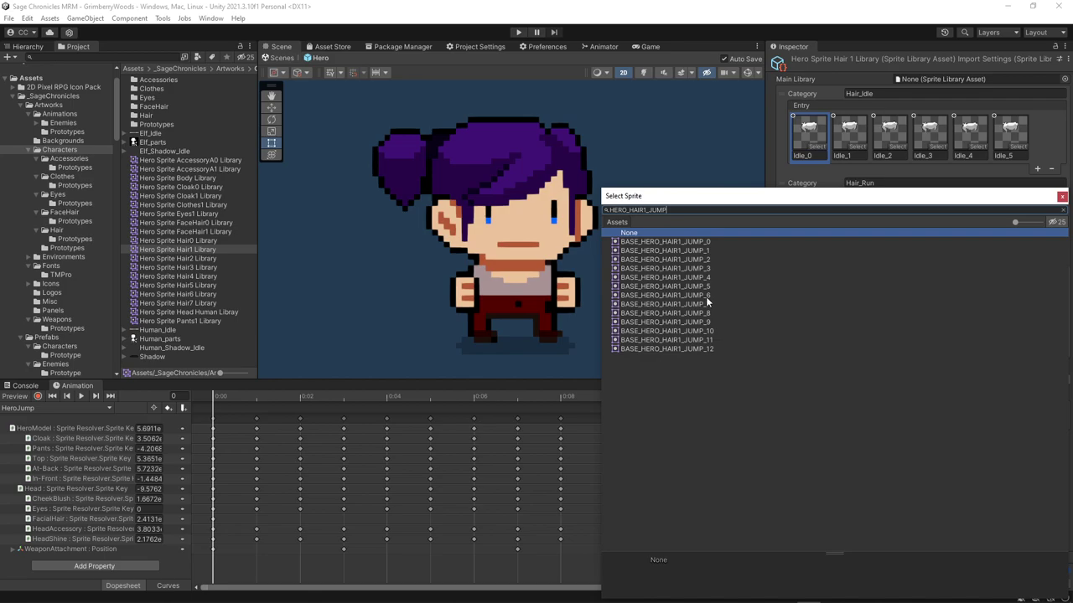
{"action": "double_click", "coordinate": [706, 303]}
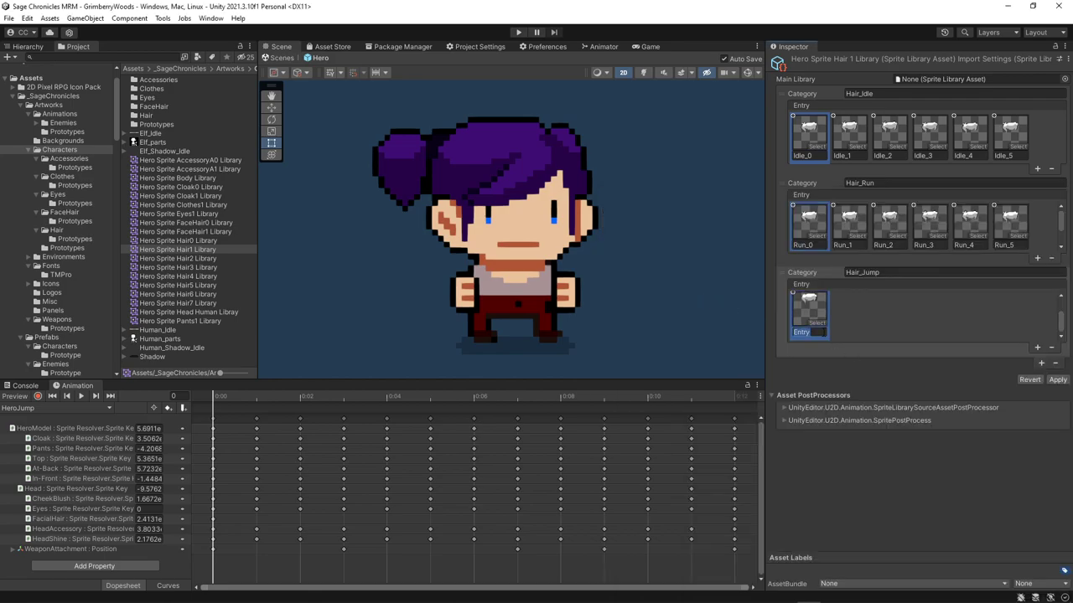
{"action": "type", "text": "Jump_0"}
{"action": "left_click", "coordinate": [861, 323]}
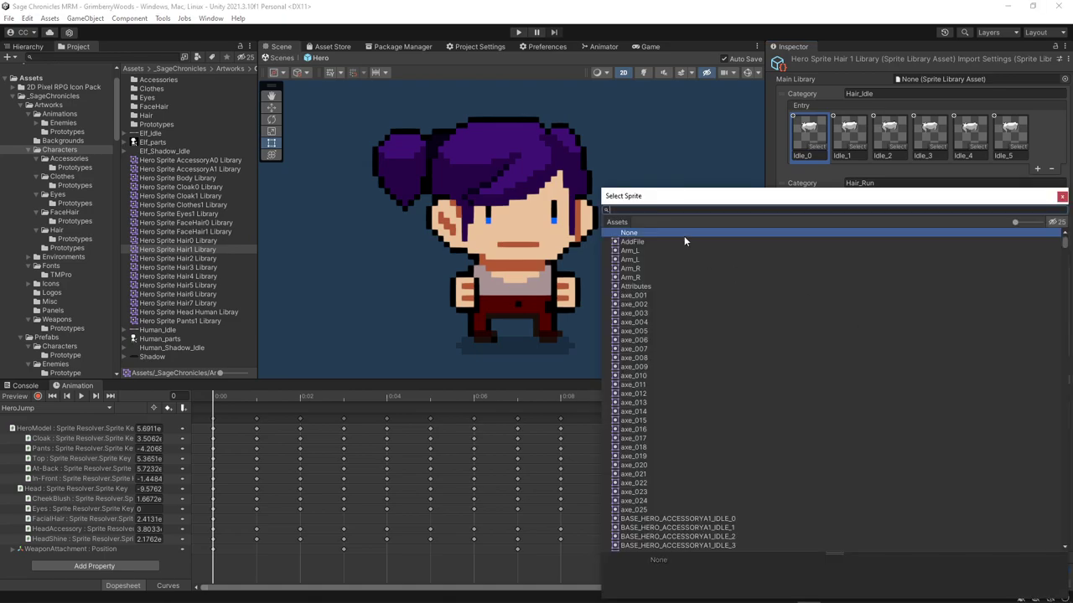
{"action": "type", "text": "hair1_jump"}
{"action": "double_click", "coordinate": [706, 303]}
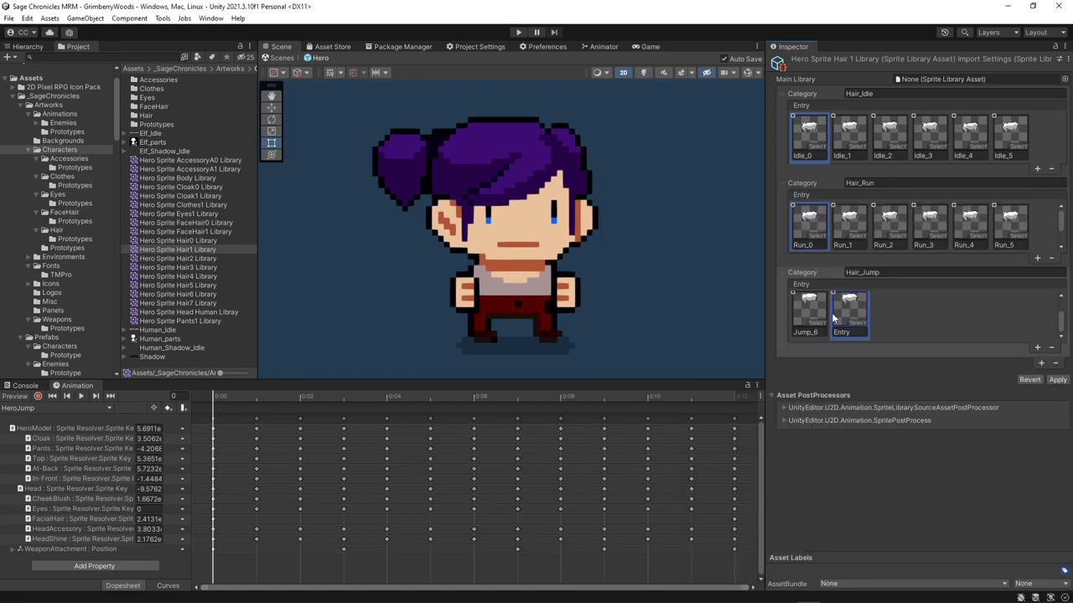
{"action": "double_click", "coordinate": [831, 313]}
{"action": "type", "text": "Jump_7"}
Add entries Jump_8 and Jump_9 with their matching hair jump sprites
{"action": "left_click", "coordinate": [1037, 347]}
{"action": "left_click", "coordinate": [907, 322]}
{"action": "type", "text": "hair1_jump"}
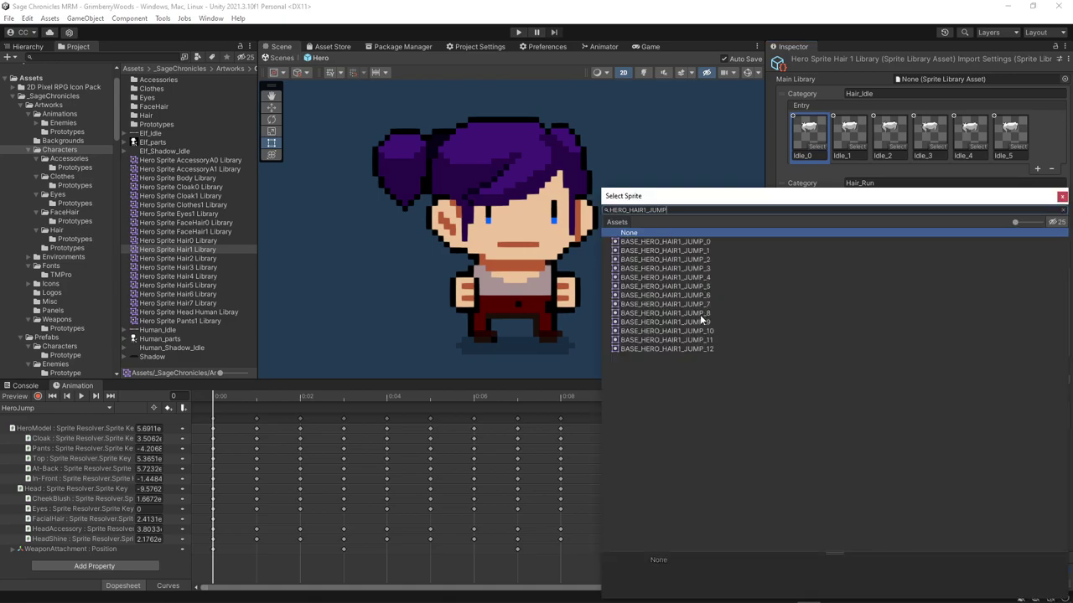
{"action": "double_click", "coordinate": [700, 314]}
{"action": "double_click", "coordinate": [882, 332]}
{"action": "type", "text": "Jump_8"}
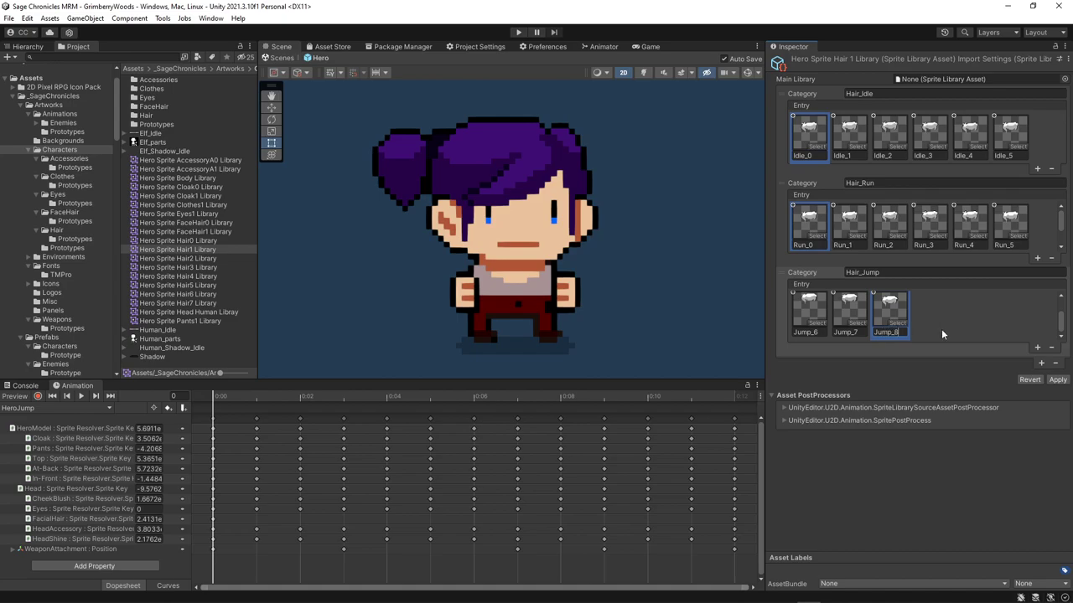
{"action": "left_click", "coordinate": [1037, 347]}
{"action": "left_click", "coordinate": [937, 323]}
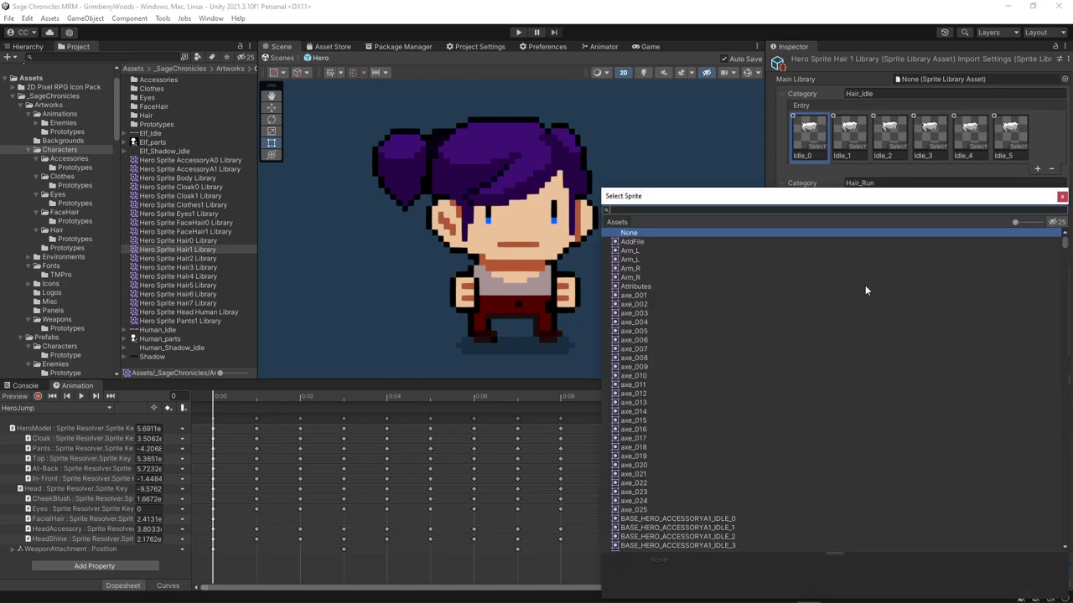
{"action": "type", "text": "HERO_HAIR1_JUMP"}
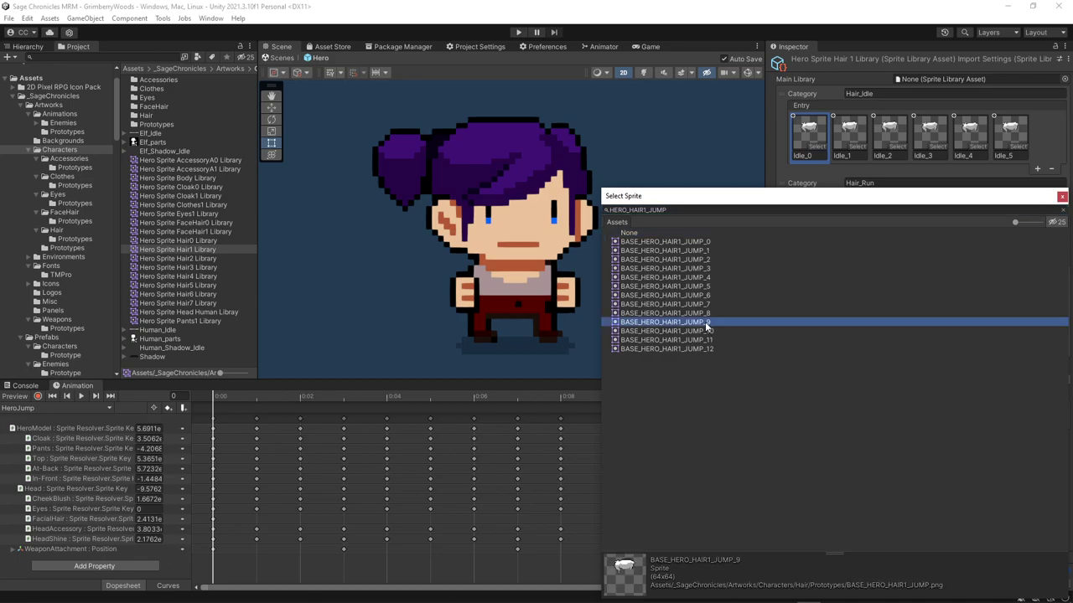
{"action": "double_click", "coordinate": [709, 323]}
{"action": "double_click", "coordinate": [922, 333]}
{"action": "type", "text": "Jump_9"}
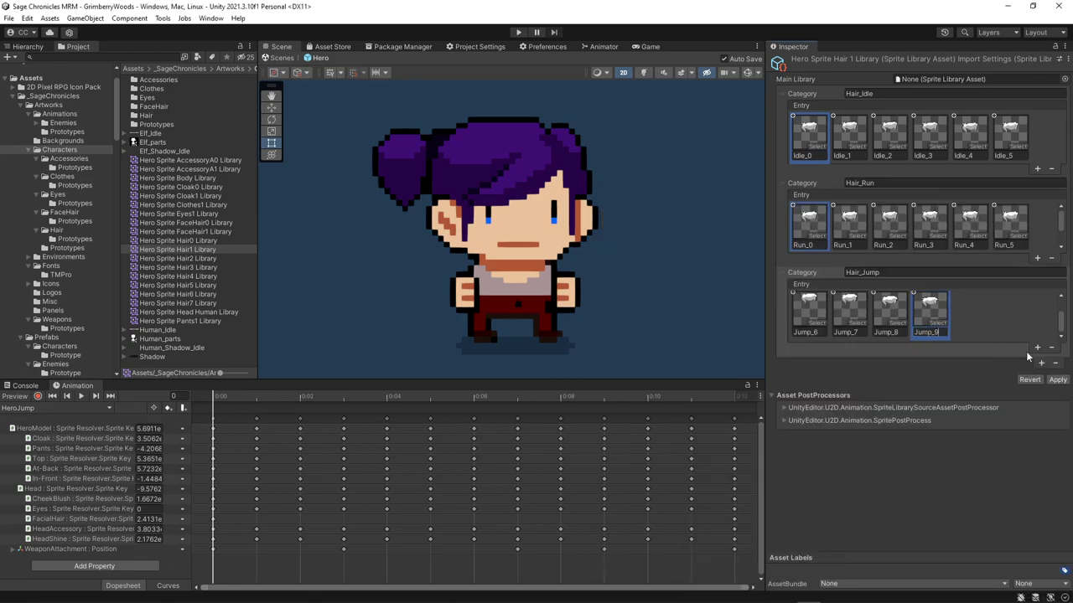
Add entries Jump_10 and Jump_11 with sprites BASE_HERO_HAIR1_JUMP_10 and _11
{"action": "left_click", "coordinate": [1038, 347]}
{"action": "left_click", "coordinate": [983, 329]}
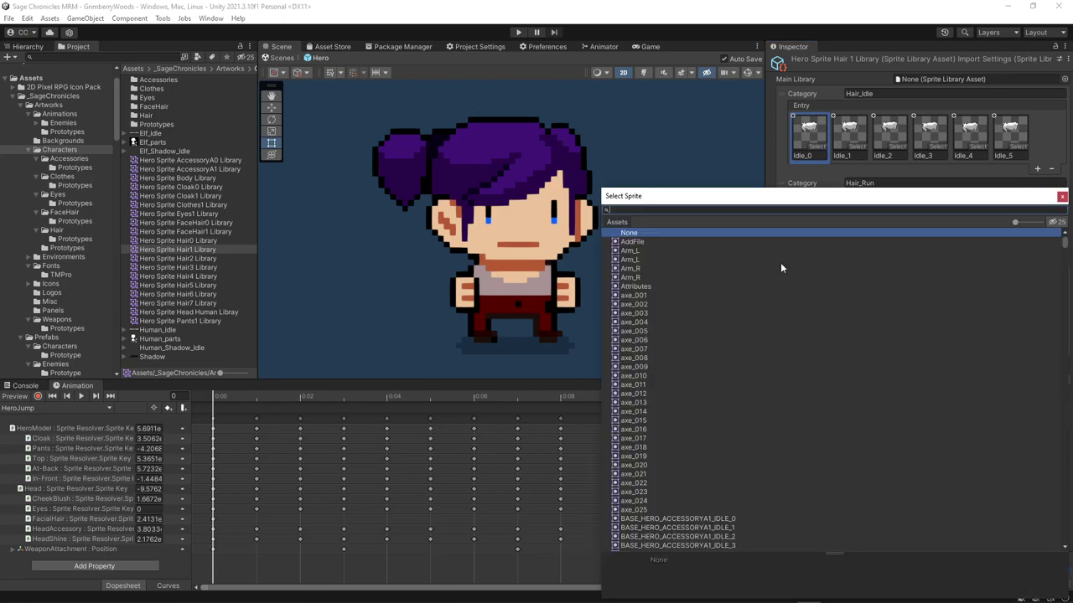
{"action": "double_click", "coordinate": [700, 333]}
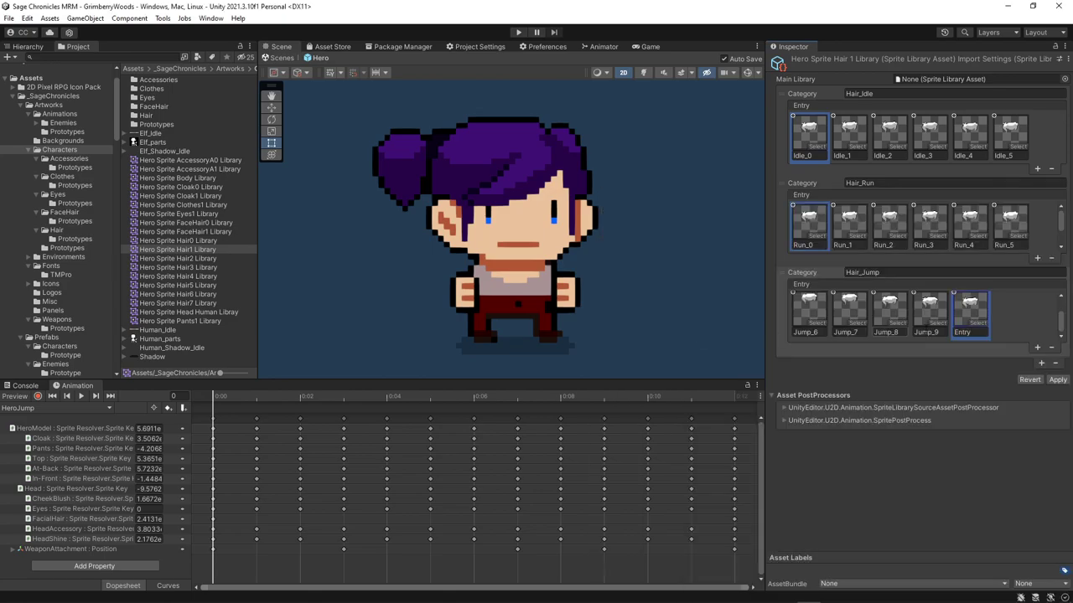
{"action": "double_click", "coordinate": [972, 331]}
{"action": "type", "text": "Jump_10"}
{"action": "left_click", "coordinate": [1037, 346]}
{"action": "left_click", "coordinate": [1019, 319]}
{"action": "type", "text": "hair1_jump"}
{"action": "double_click", "coordinate": [754, 340]}
{"action": "double_click", "coordinate": [1002, 332]}
{"action": "type", "text": "Jump_11"}
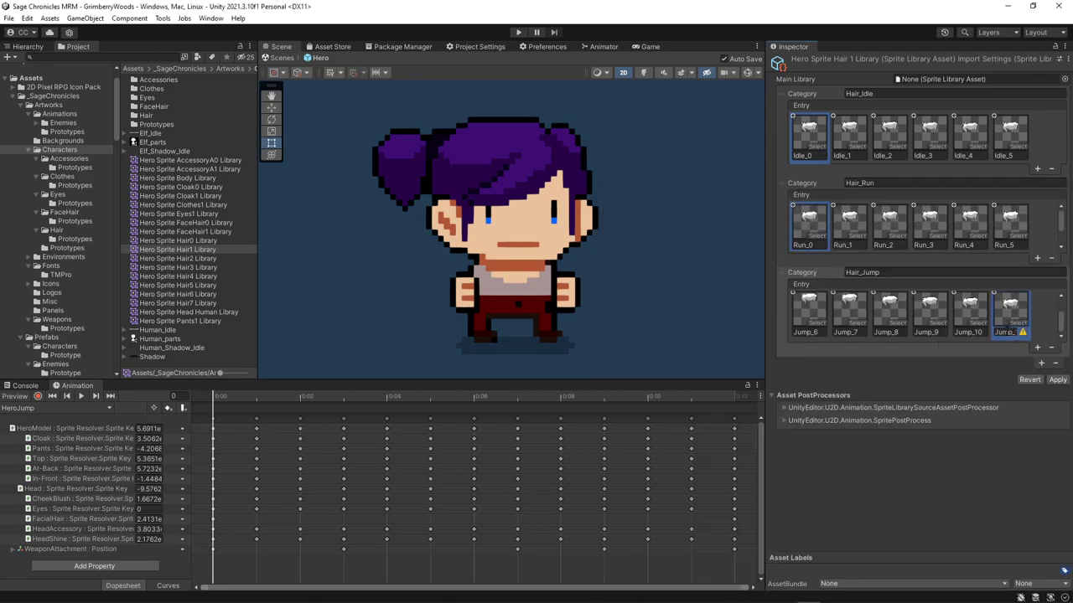
Add the final entry Jump_12 with the last hair jump sprite
{"action": "left_click", "coordinate": [1037, 347]}
{"action": "scroll", "coordinate": [885, 337], "scroll_direction": "down", "scroll_amount": 2}
{"action": "left_click", "coordinate": [816, 323]}
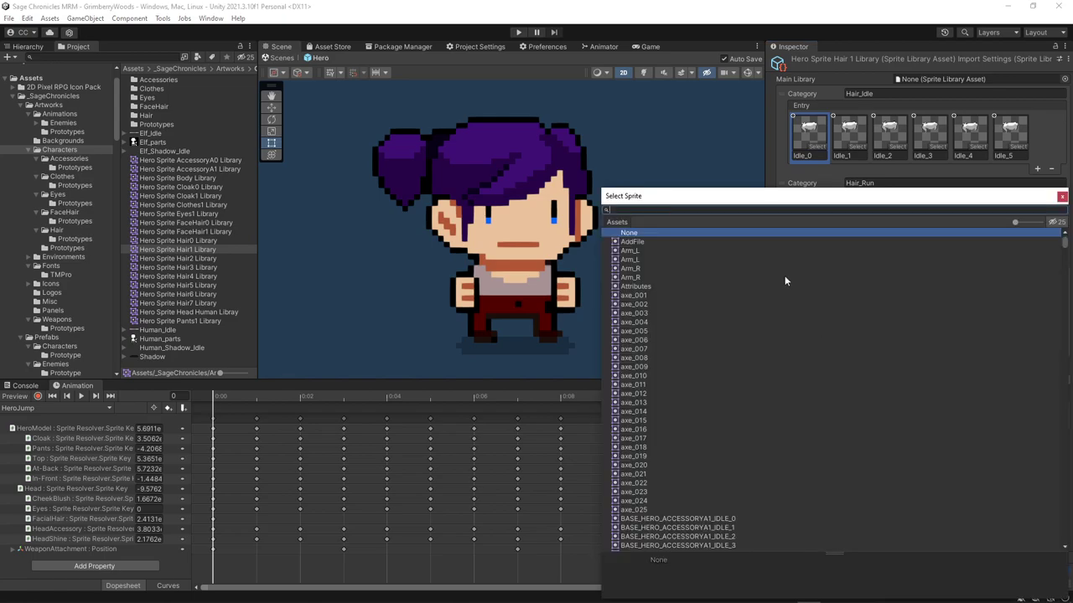
{"action": "type", "text": "hair1_jump"}
{"action": "double_click", "coordinate": [695, 346]}
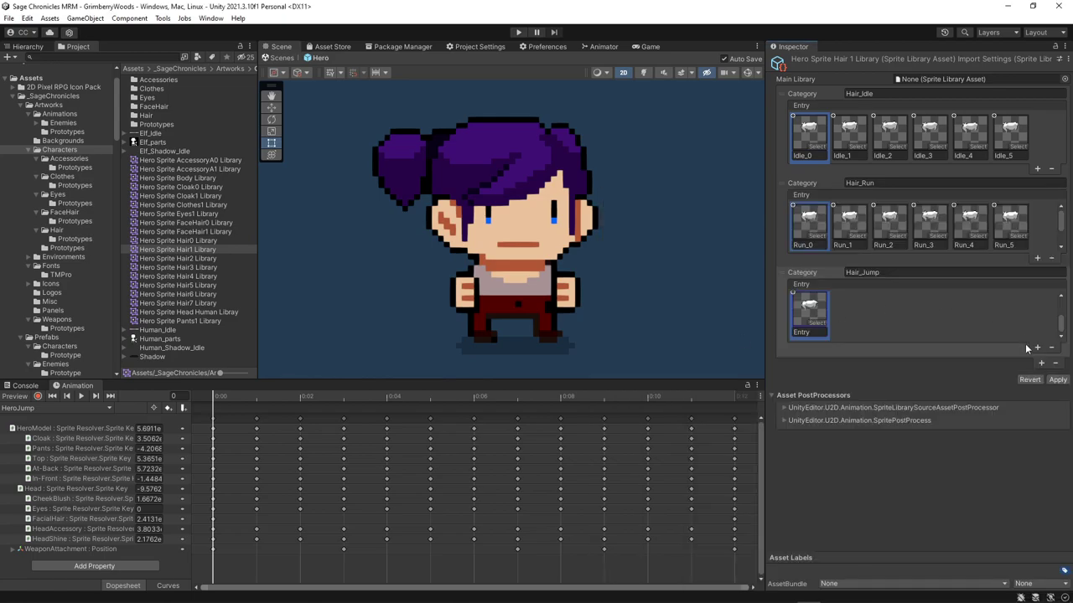
{"action": "double_click", "coordinate": [809, 332]}
{"action": "type", "text": "Jump_12"}
{"action": "scroll", "coordinate": [1057, 312], "scroll_direction": "up", "scroll_amount": 2}
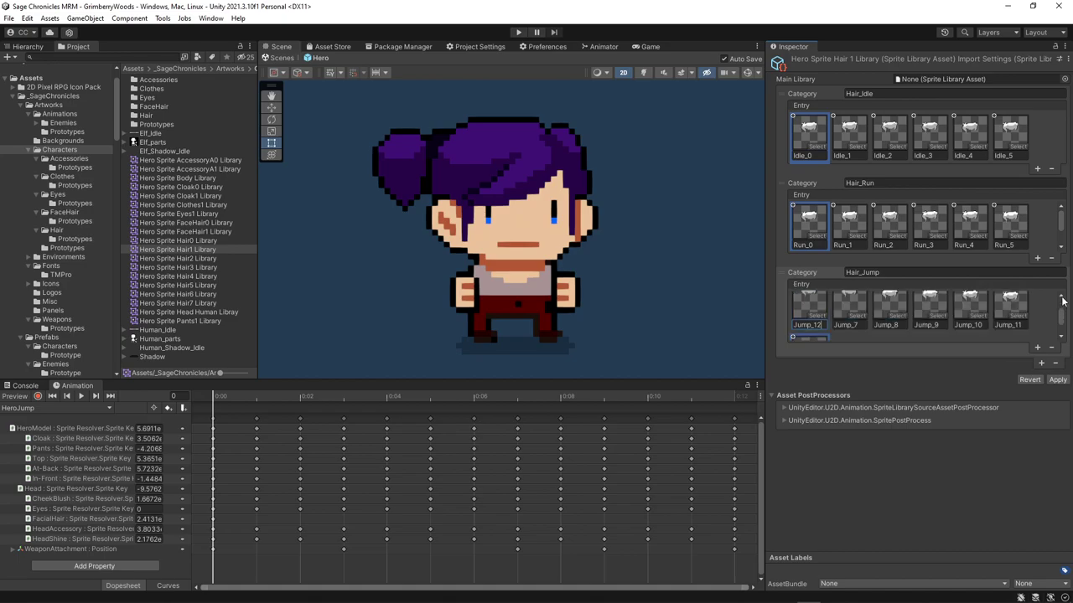
Apply the library edits, move Hair_Jump above Hair_Run, and apply again
{"action": "left_click", "coordinate": [1058, 379]}
{"action": "left_click_drag", "start_coordinate": [797, 276], "coordinate": [801, 187]}
{"action": "left_click", "coordinate": [1057, 380]}
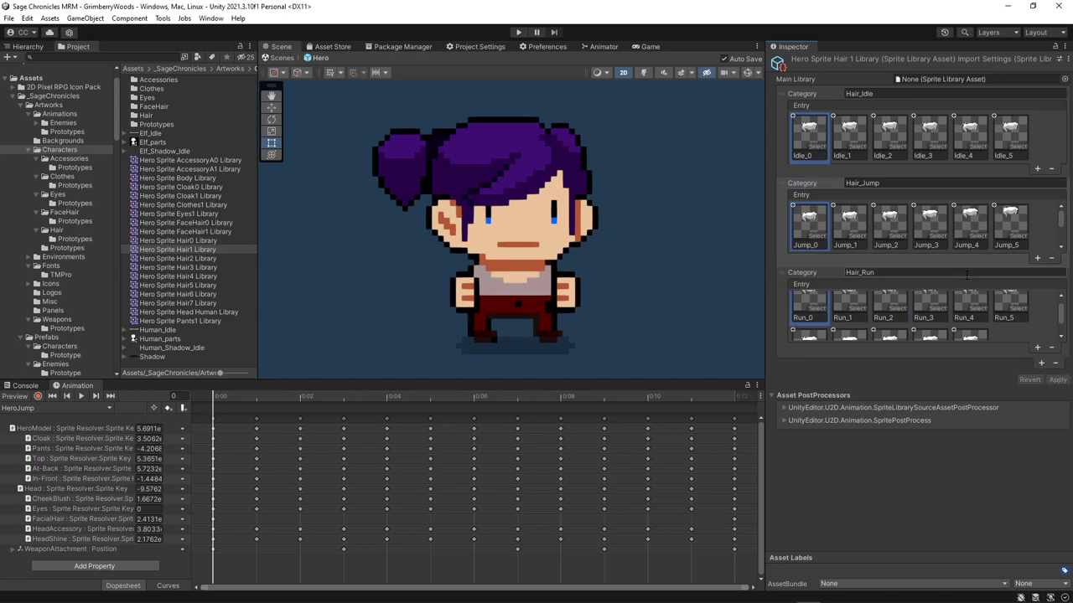
{"action": "scroll", "coordinate": [1057, 312], "scroll_direction": "up", "scroll_amount": 2}
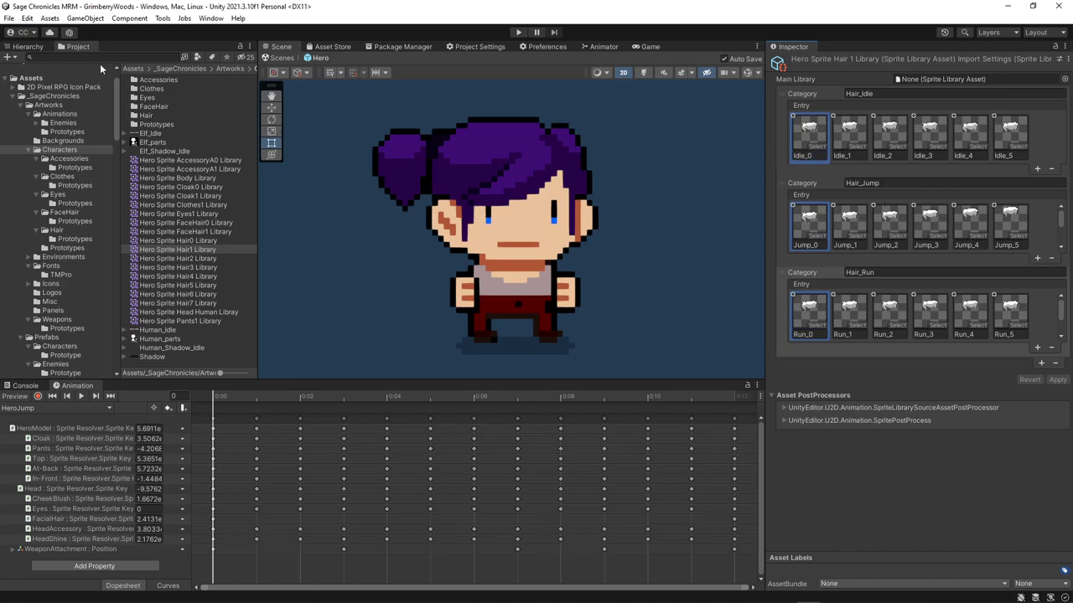
Assign Hero Sprite Hair1 Library to the Hair object's Sprite Library Asset field
{"action": "left_click", "coordinate": [42, 47]}
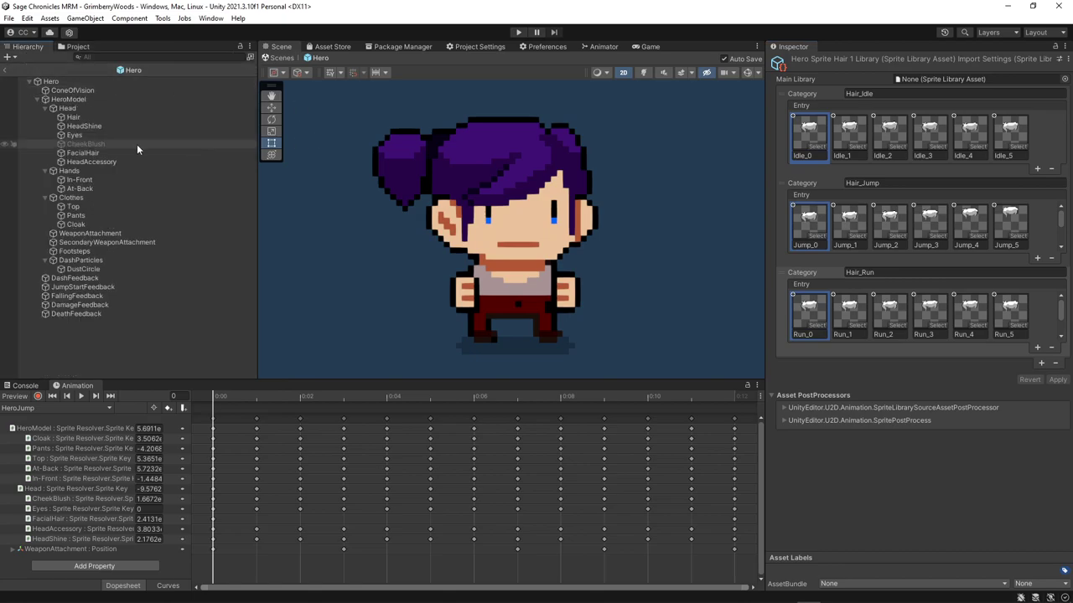
{"action": "left_click", "coordinate": [88, 118]}
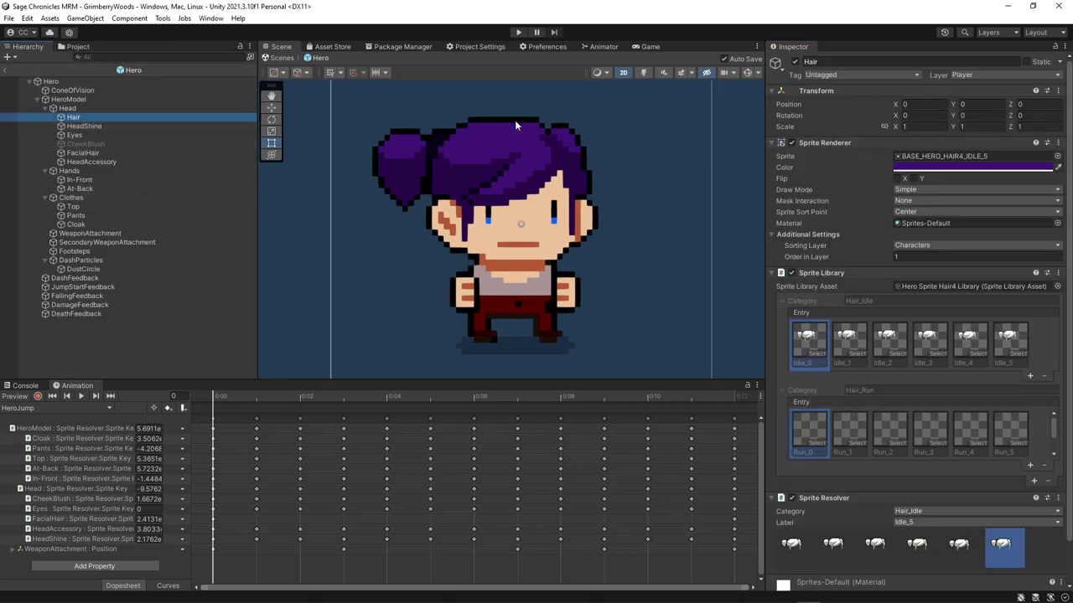
{"action": "left_click", "coordinate": [85, 48]}
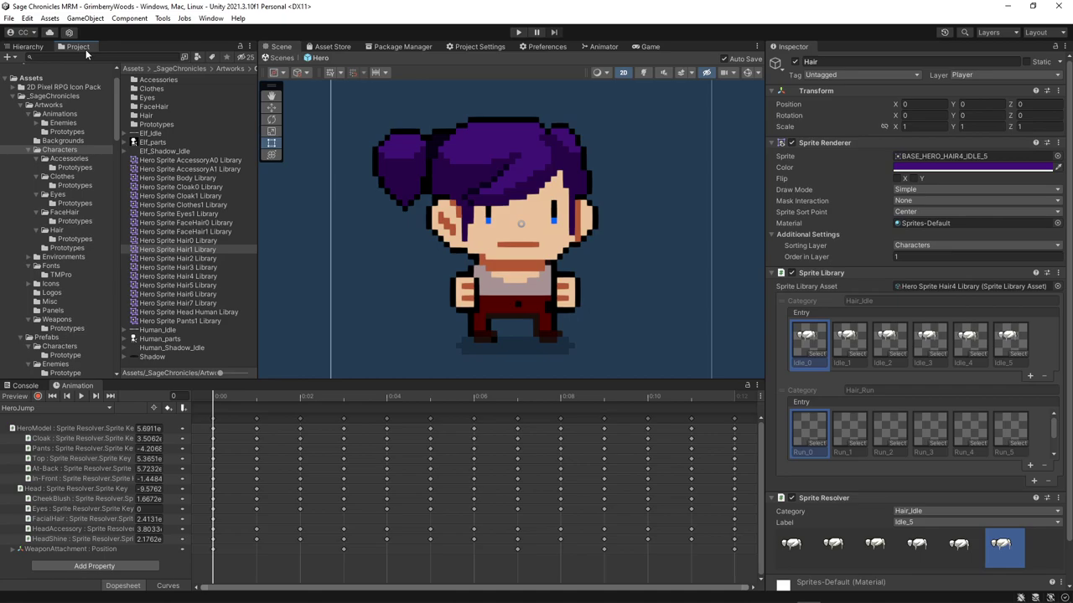
{"action": "left_click_drag", "start_coordinate": [179, 248], "coordinate": [947, 285]}
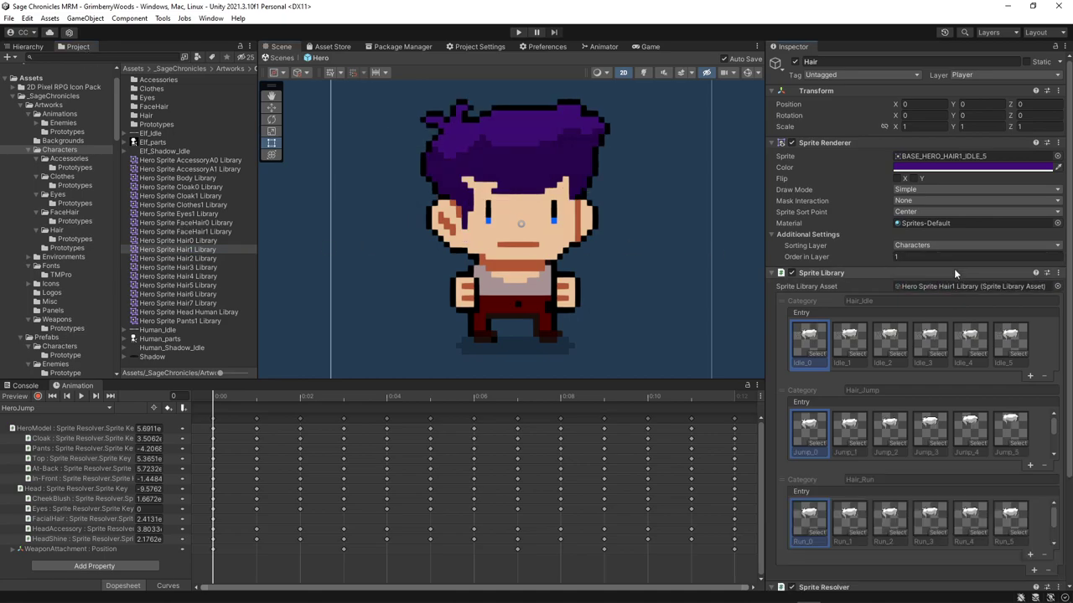
Turn on keyframe recording for the HeroJump clip
{"action": "scroll", "coordinate": [998, 376], "scroll_direction": "down", "scroll_amount": 2}
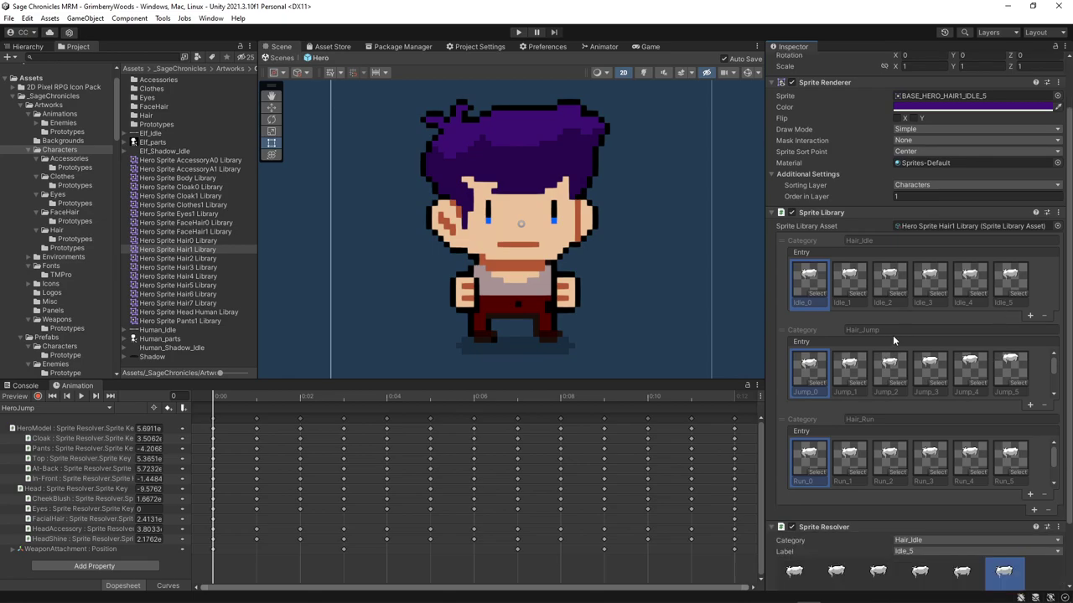
{"action": "scroll", "coordinate": [989, 351], "scroll_direction": "down", "scroll_amount": 3}
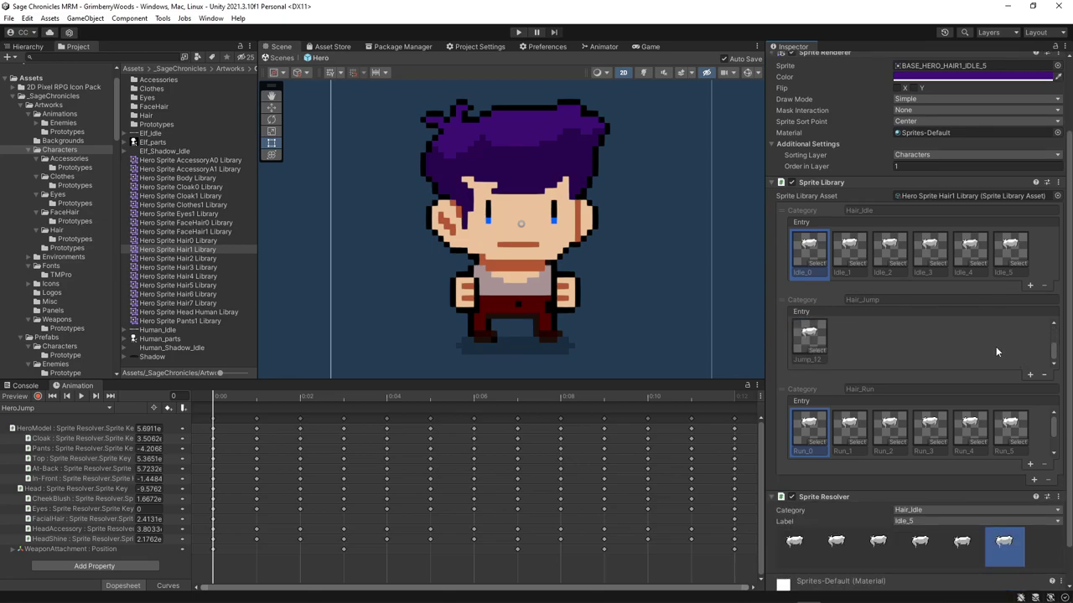
{"action": "scroll", "coordinate": [995, 346], "scroll_direction": "up", "scroll_amount": 3}
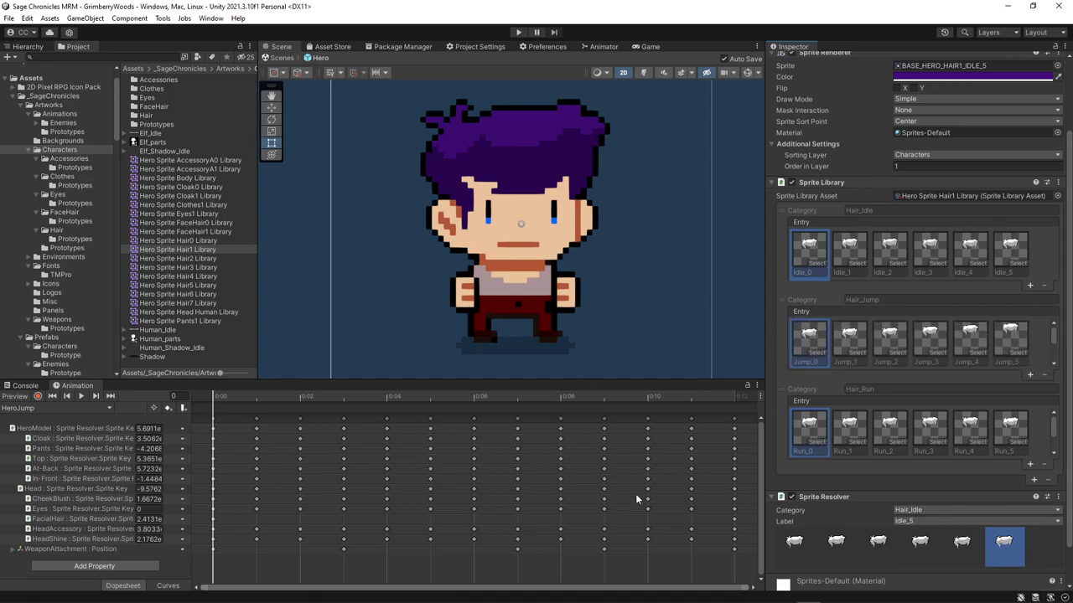
{"action": "scroll", "coordinate": [638, 493], "scroll_direction": "down", "scroll_amount": 2}
{"action": "scroll", "coordinate": [656, 474], "scroll_direction": "down", "scroll_amount": 2}
{"action": "left_click", "coordinate": [38, 396]}
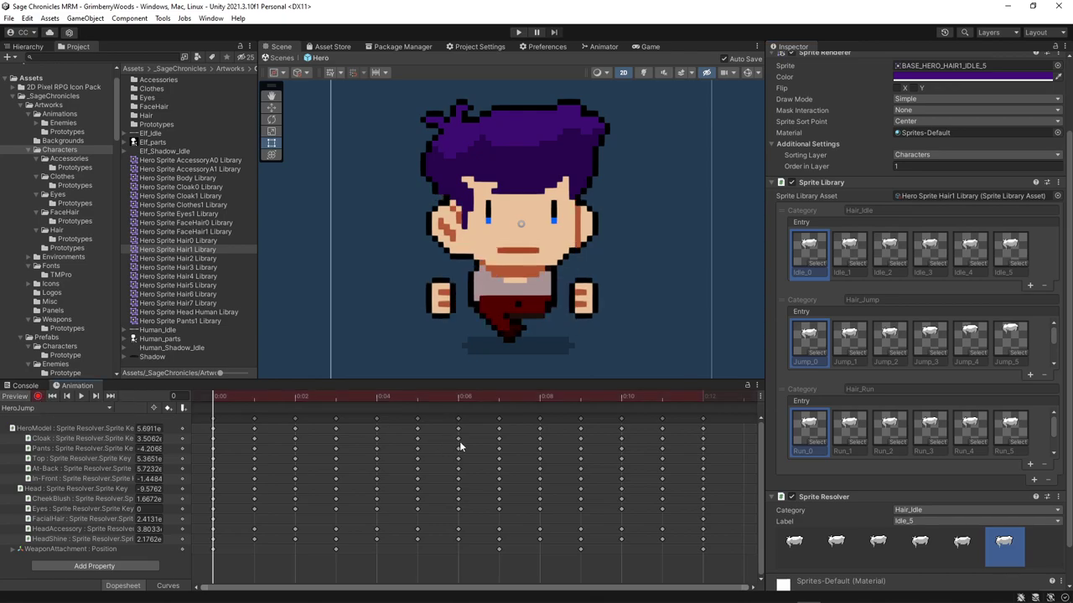
Add the Hair : Sprite Resolver.Sprite Key track to HeroJump and select its frame-0 key
{"action": "left_click", "coordinate": [144, 569]}
{"action": "left_click", "coordinate": [165, 513]}
{"action": "left_click", "coordinate": [173, 567]}
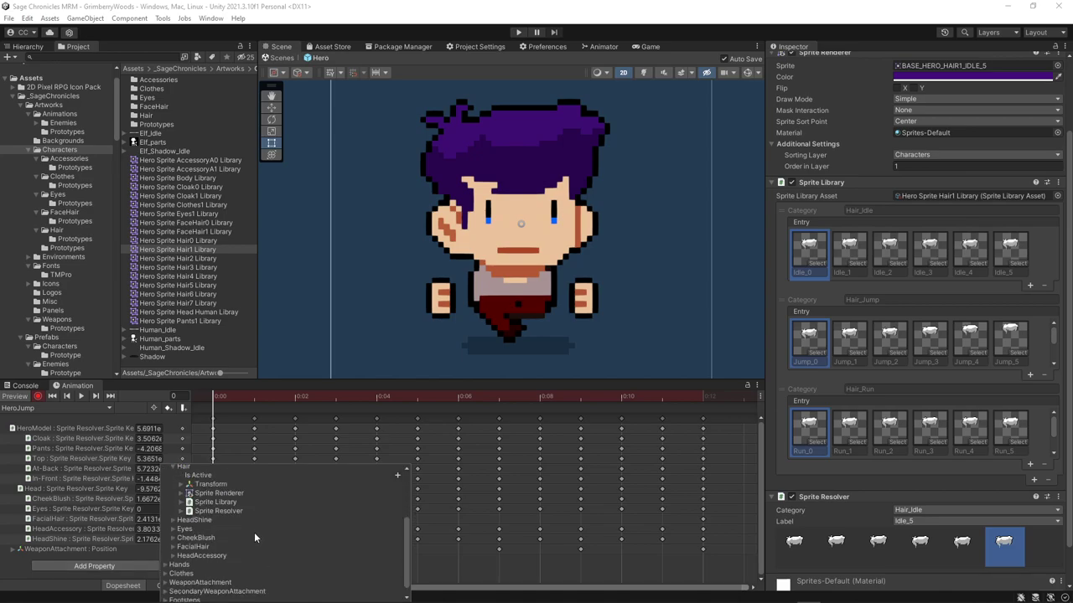
{"action": "scroll", "coordinate": [257, 526], "scroll_direction": "up", "scroll_amount": 2}
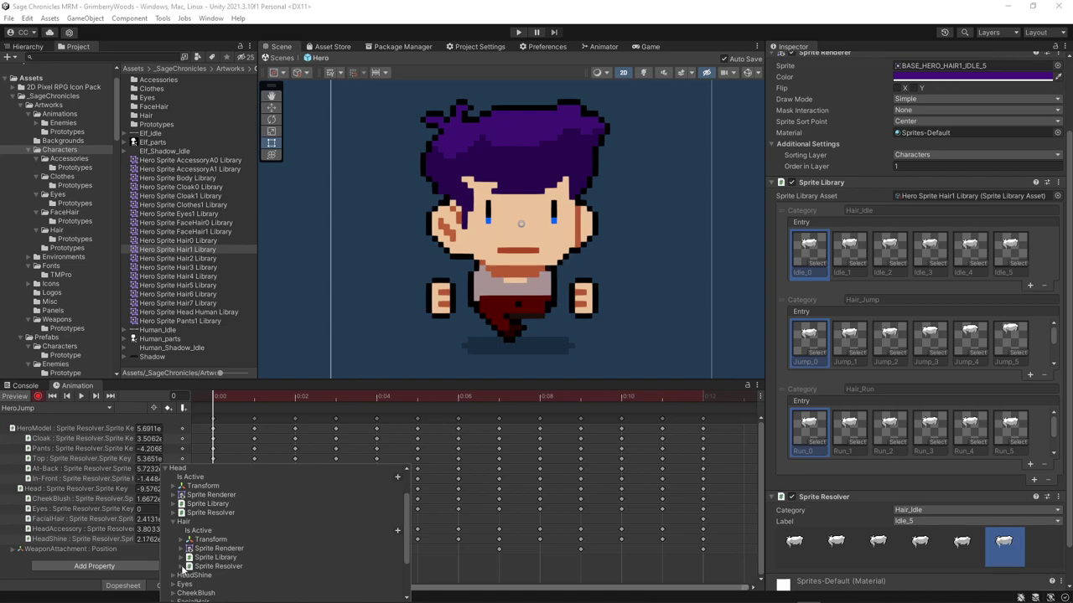
{"action": "left_click", "coordinate": [182, 567]}
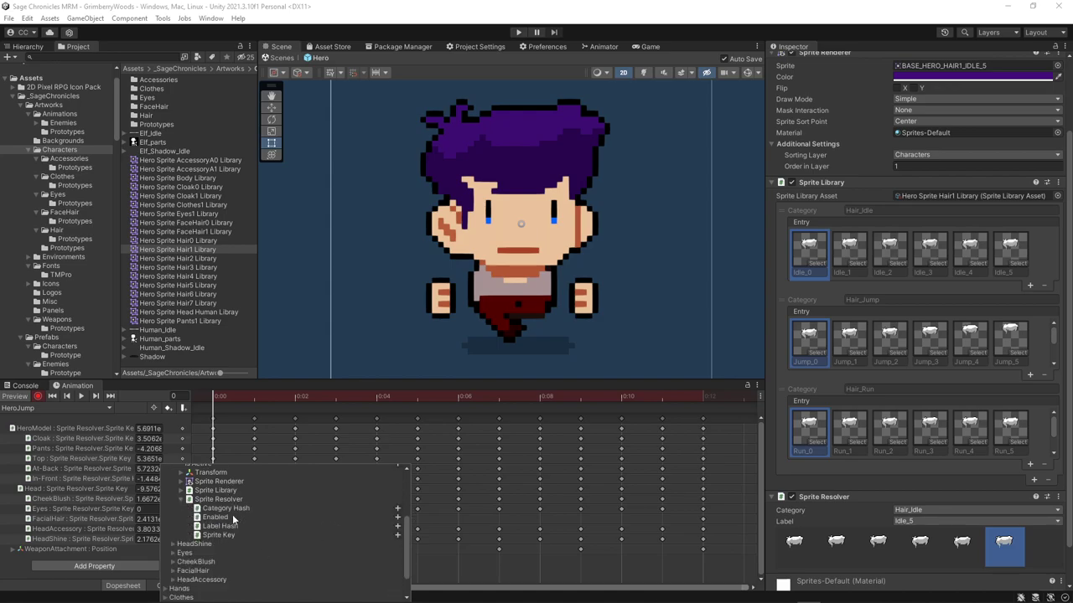
{"action": "left_click", "coordinate": [398, 536]}
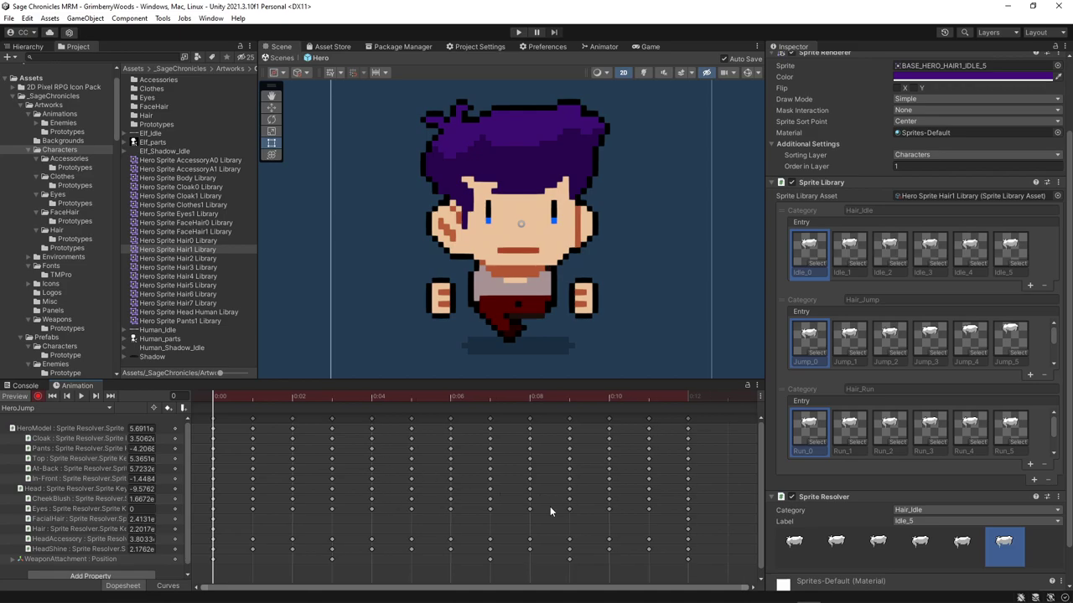
{"action": "left_click", "coordinate": [213, 531]}
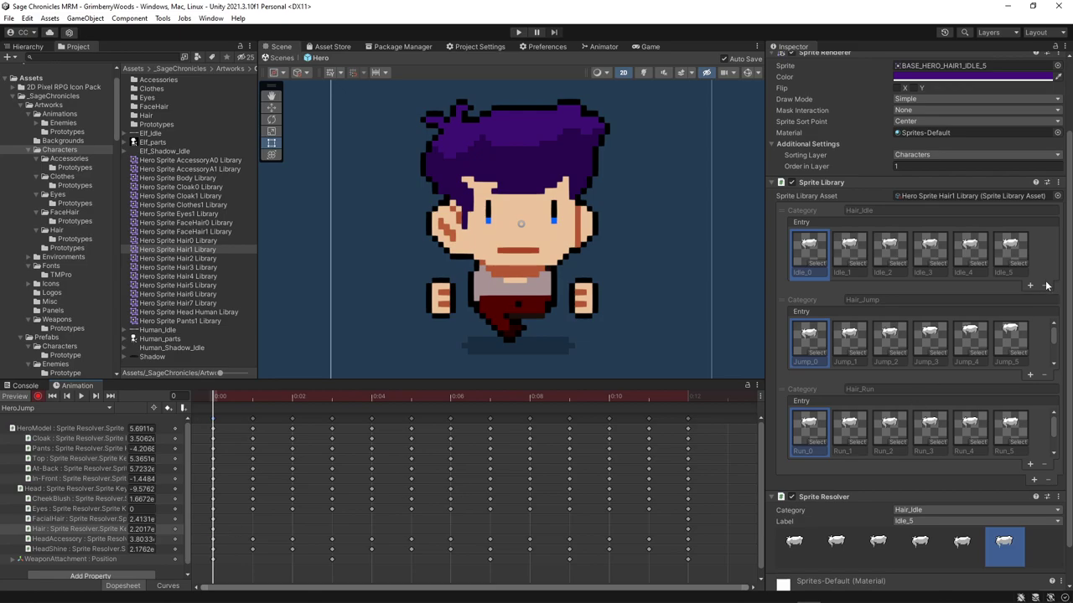
Set the hair Sprite Resolver at frame 0 to category Hair_Jump, label Jump_0
{"action": "scroll", "coordinate": [1054, 336], "scroll_direction": "down", "scroll_amount": 2}
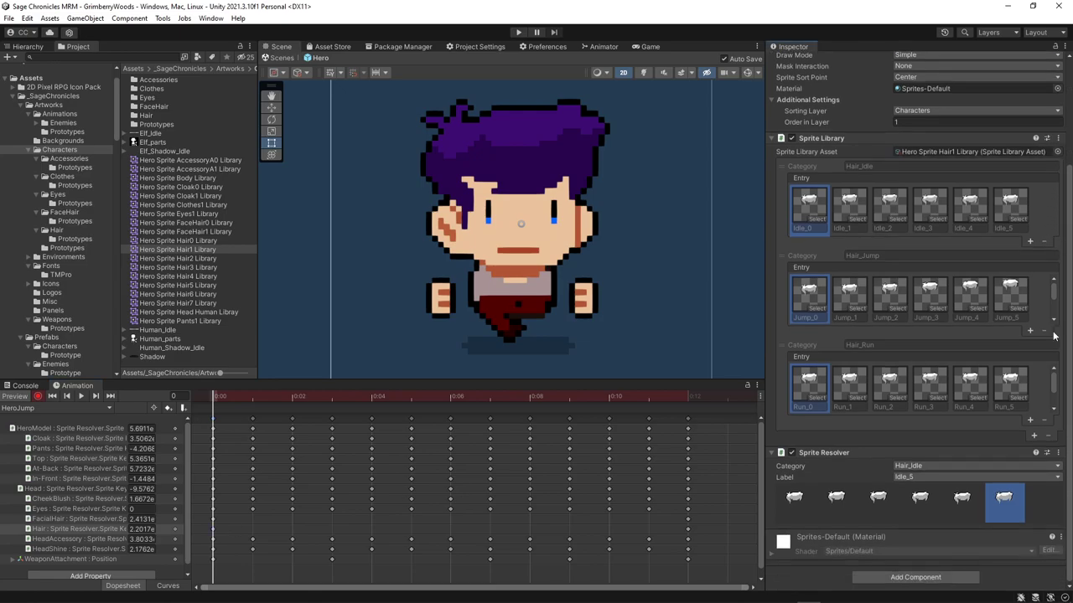
{"action": "left_click", "coordinate": [944, 465]}
{"action": "left_click", "coordinate": [919, 505]}
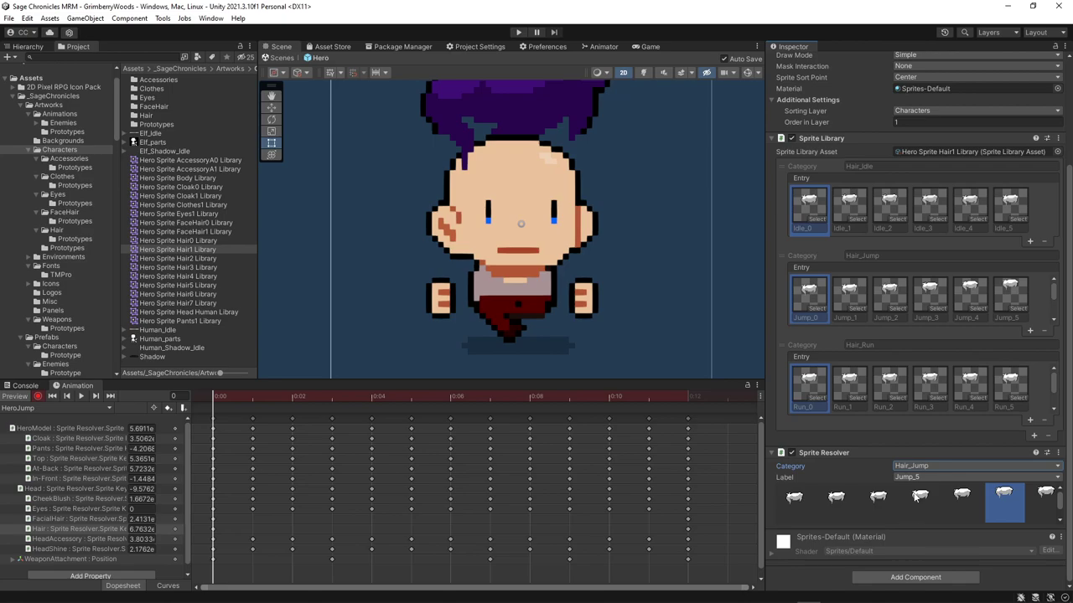
{"action": "left_click", "coordinate": [927, 478]}
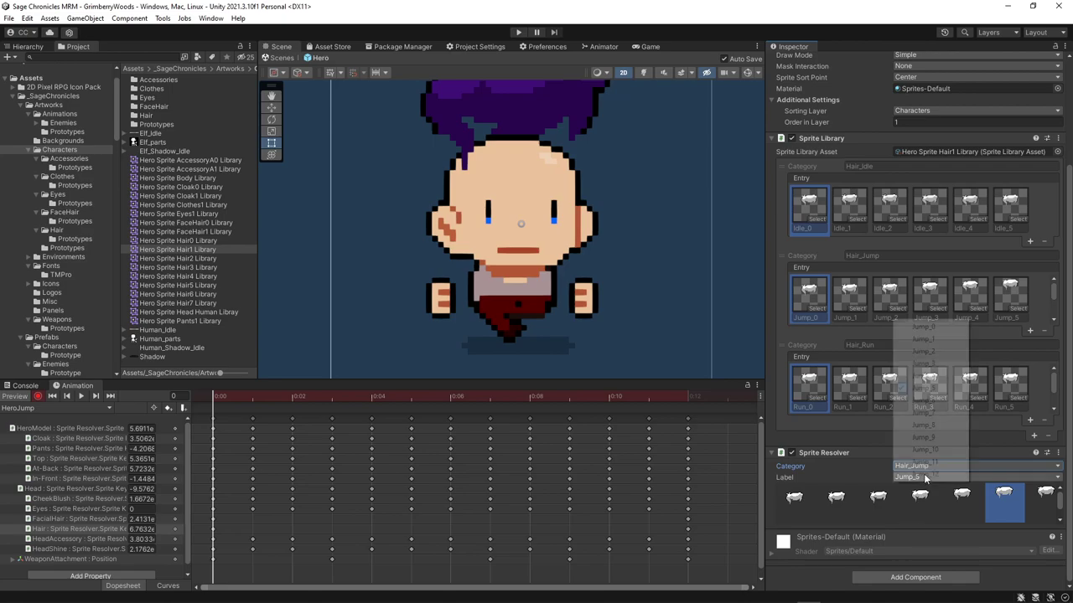
{"action": "left_click", "coordinate": [925, 326]}
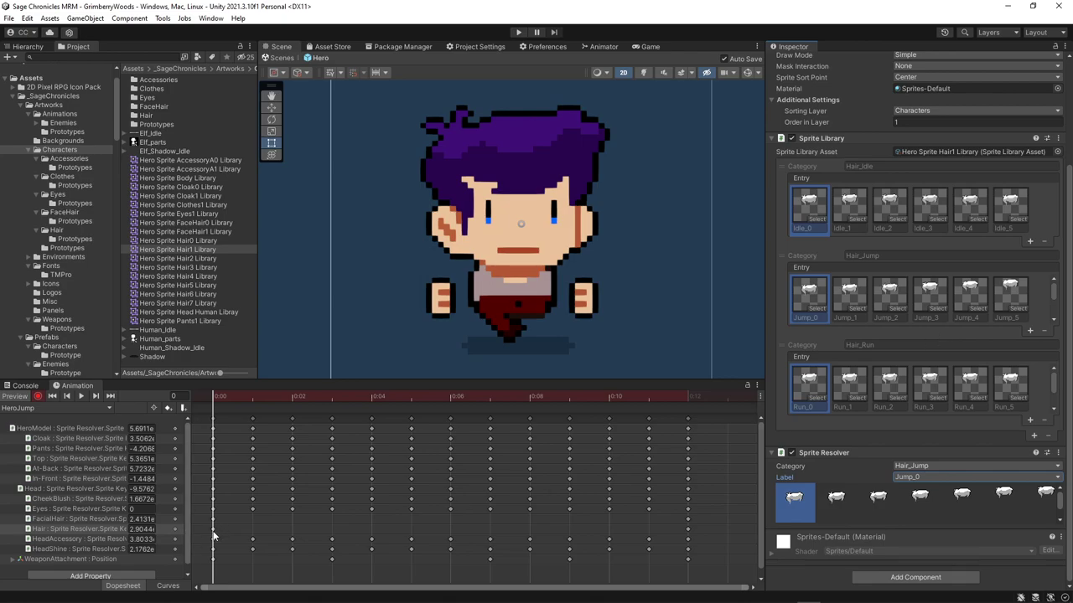
Key the Hair sprite to Jump_1 through Jump_6 on frames 1 to 6
{"action": "left_click", "coordinate": [253, 397]}
{"action": "left_click", "coordinate": [835, 498]}
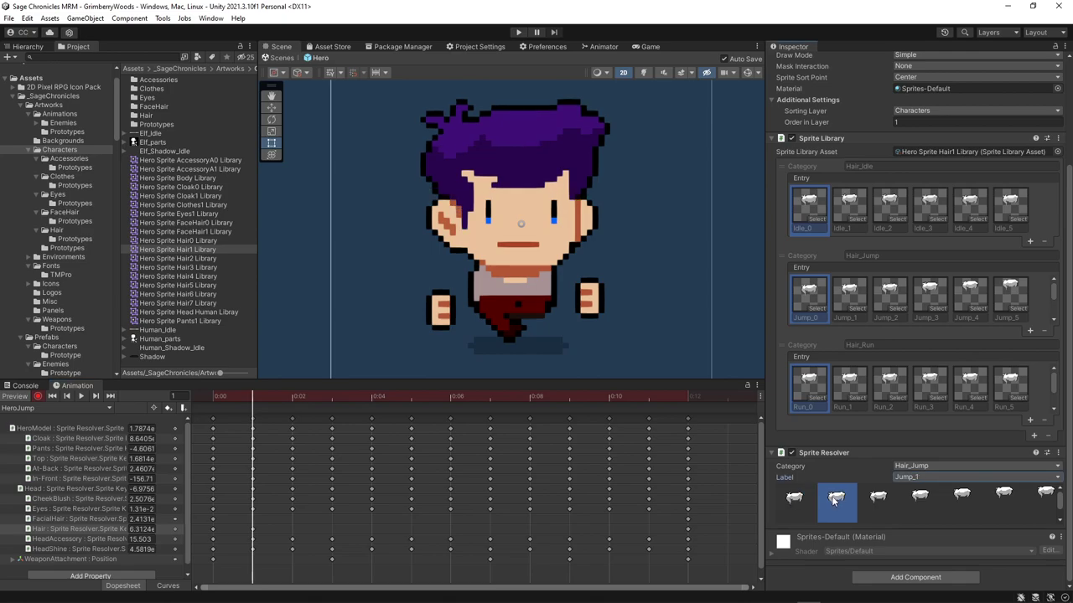
{"action": "left_click", "coordinate": [293, 399]}
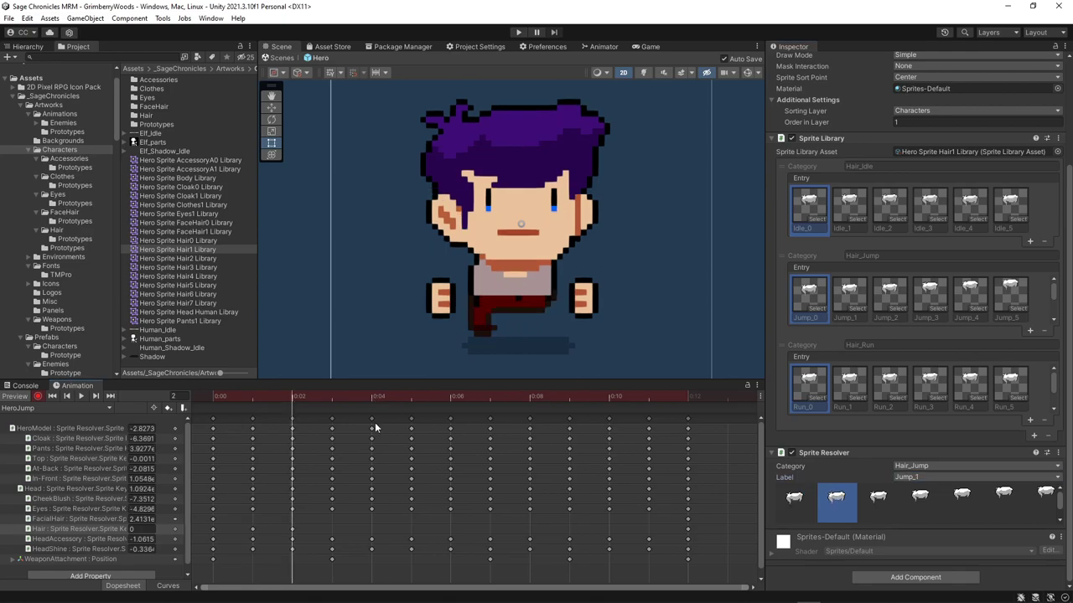
{"action": "left_click", "coordinate": [877, 498]}
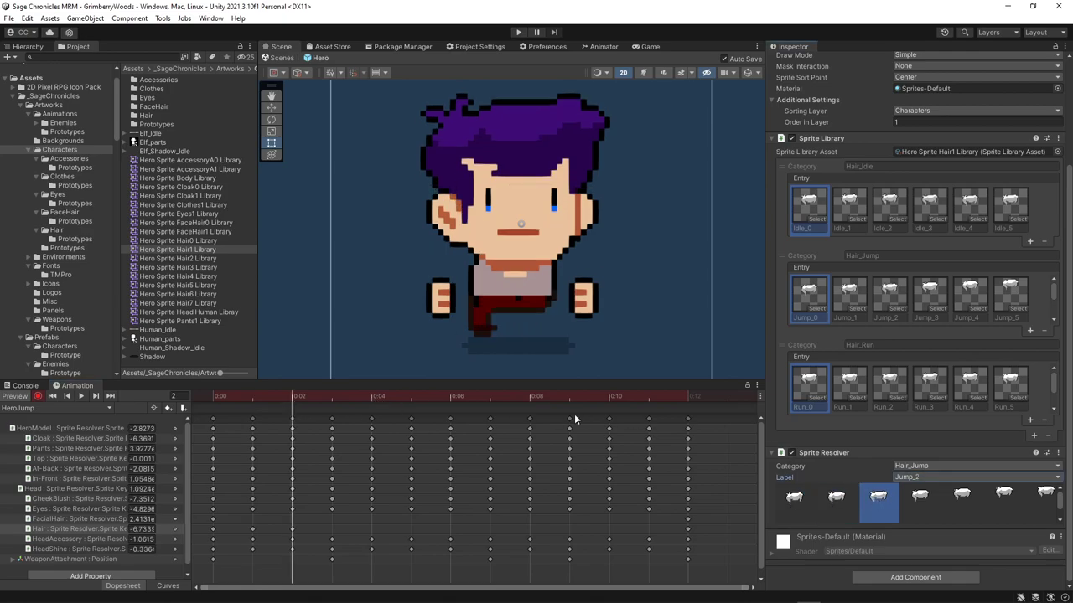
{"action": "left_click", "coordinate": [333, 399]}
{"action": "left_click", "coordinate": [922, 500]}
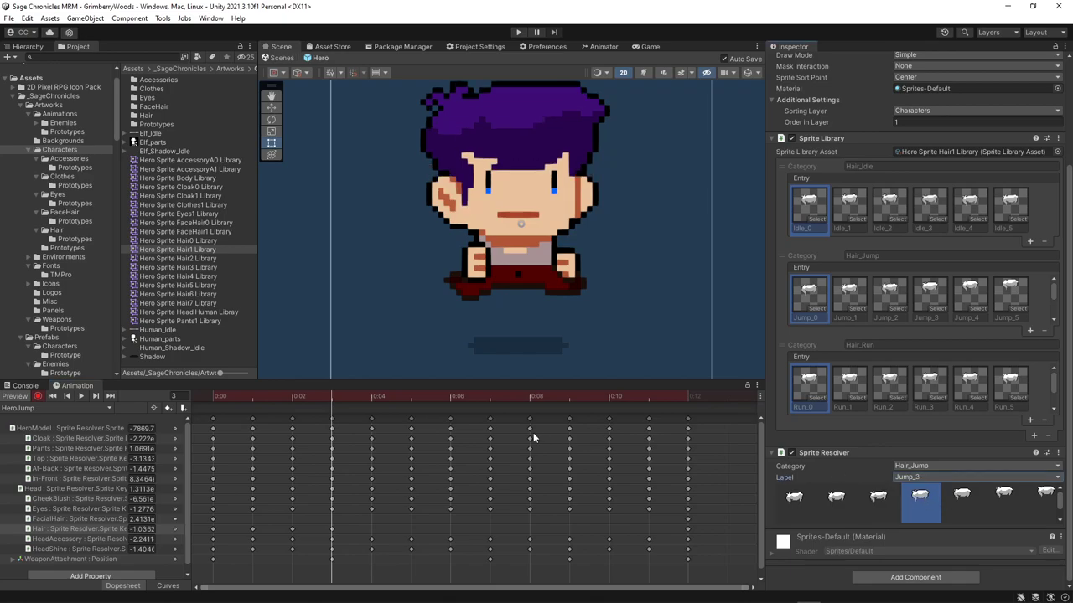
{"action": "left_click", "coordinate": [372, 398]}
{"action": "left_click", "coordinate": [961, 498]}
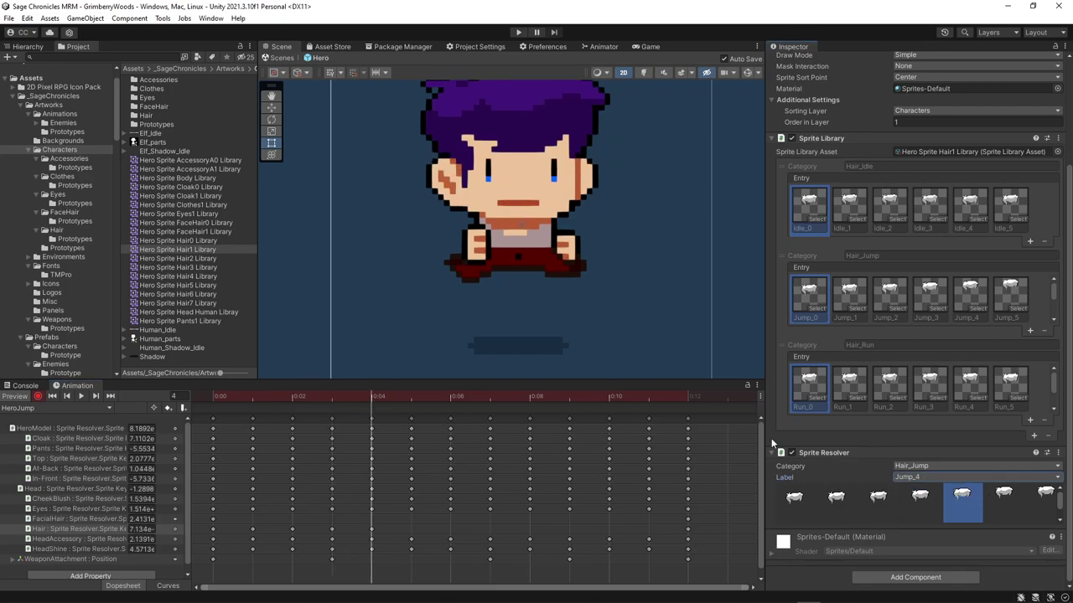
{"action": "left_click", "coordinate": [411, 398]}
{"action": "left_click", "coordinate": [997, 494]}
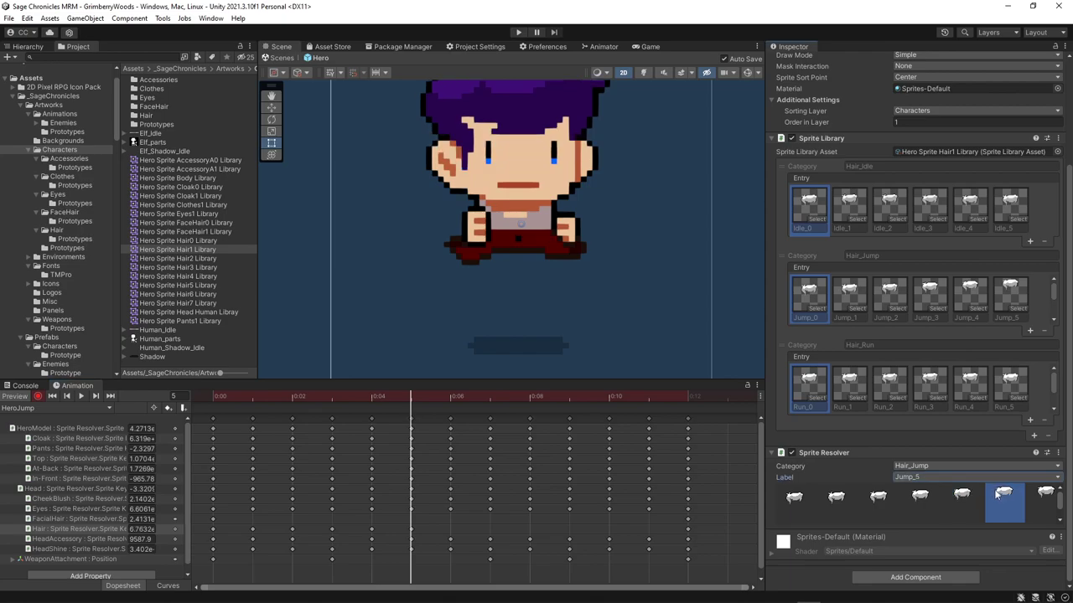
{"action": "left_click", "coordinate": [450, 402]}
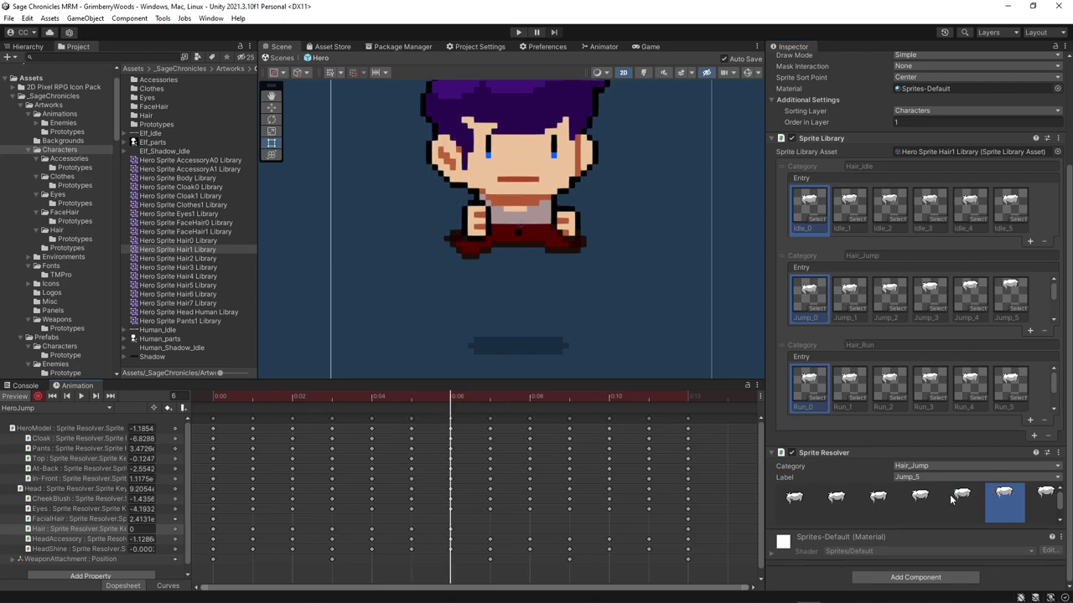
{"action": "left_click", "coordinate": [1045, 501]}
Key the Hair sprite to Jump_7 through Jump_11 on frames 7 to 11
{"action": "left_click", "coordinate": [491, 399]}
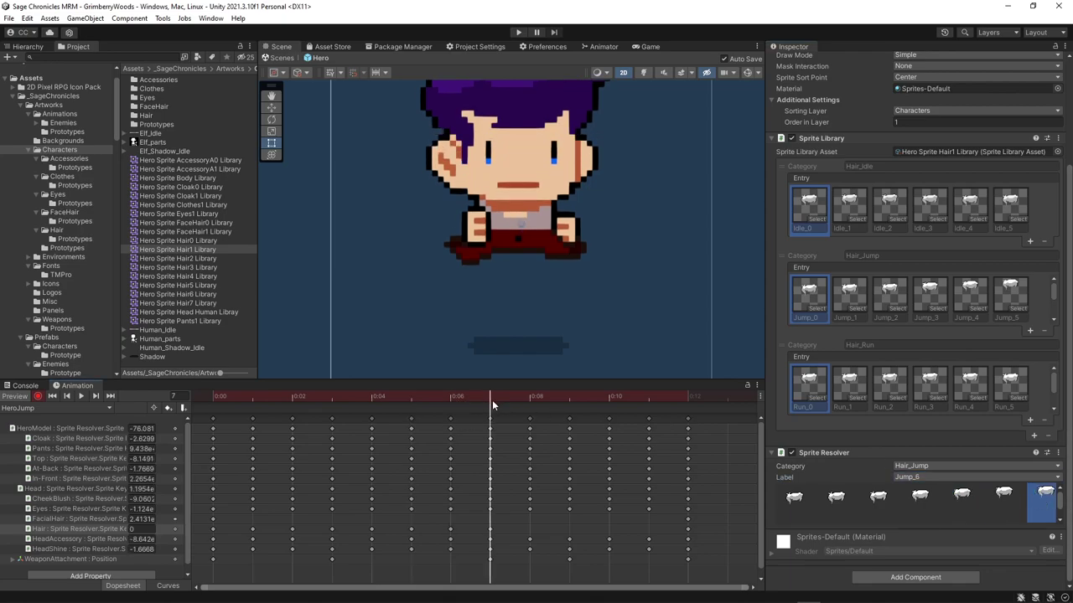
{"action": "left_click_drag", "start_coordinate": [1061, 500], "coordinate": [1059, 521]}
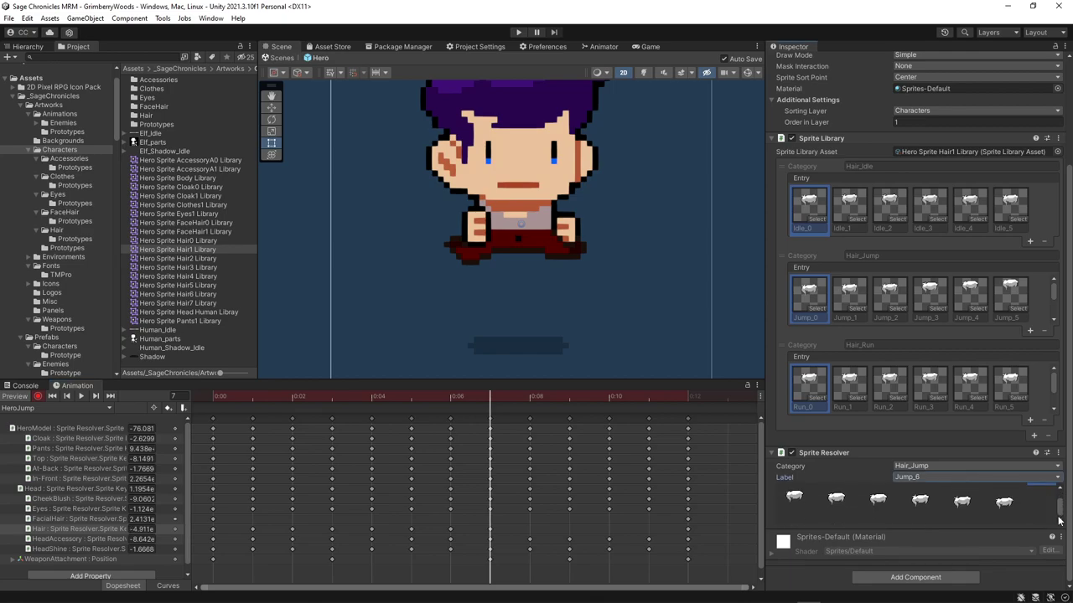
{"action": "left_click", "coordinate": [793, 498]}
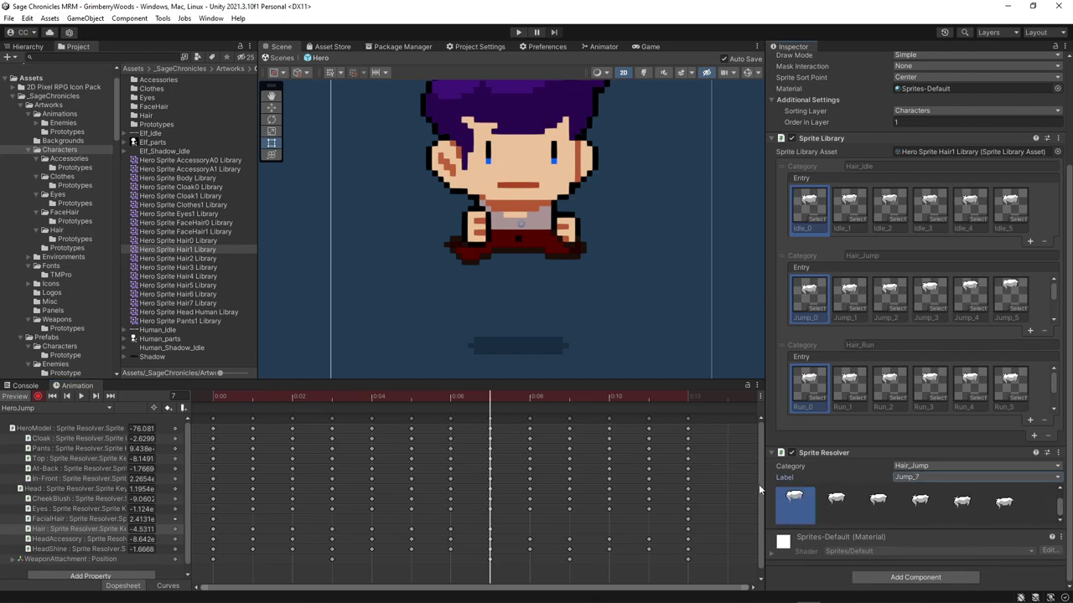
{"action": "left_click", "coordinate": [530, 400]}
{"action": "left_click", "coordinate": [839, 503]}
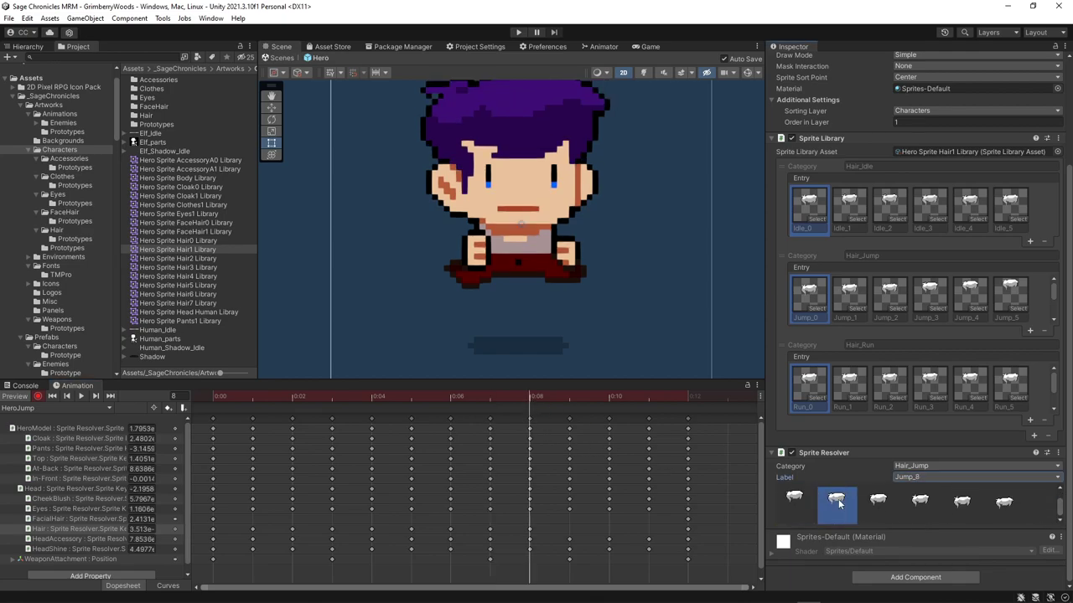
{"action": "left_click", "coordinate": [570, 398]}
{"action": "left_click", "coordinate": [887, 500]}
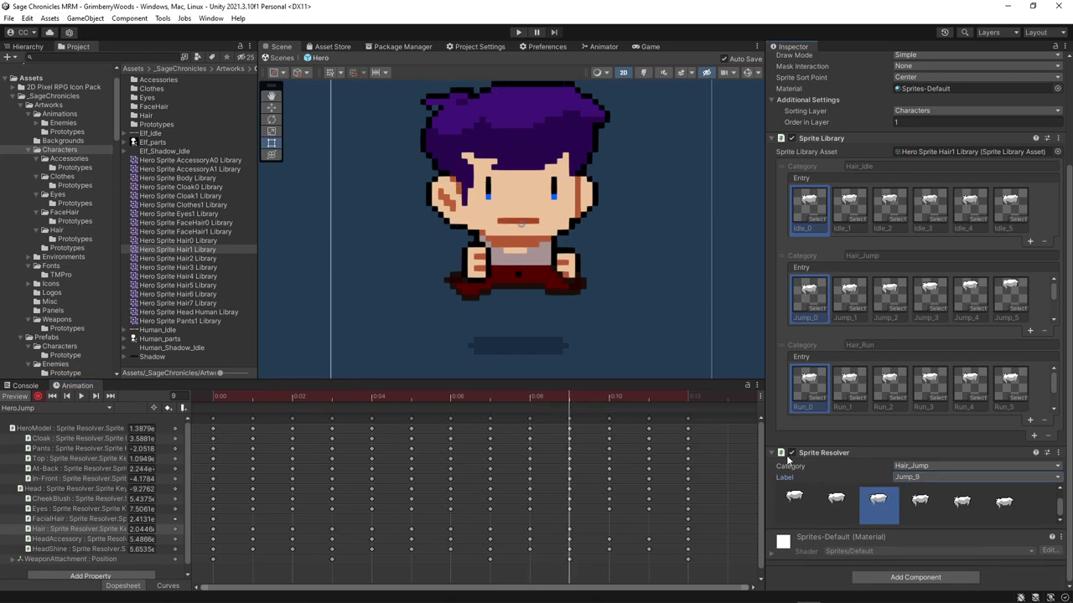
{"action": "left_click", "coordinate": [609, 399]}
{"action": "left_click", "coordinate": [921, 501]}
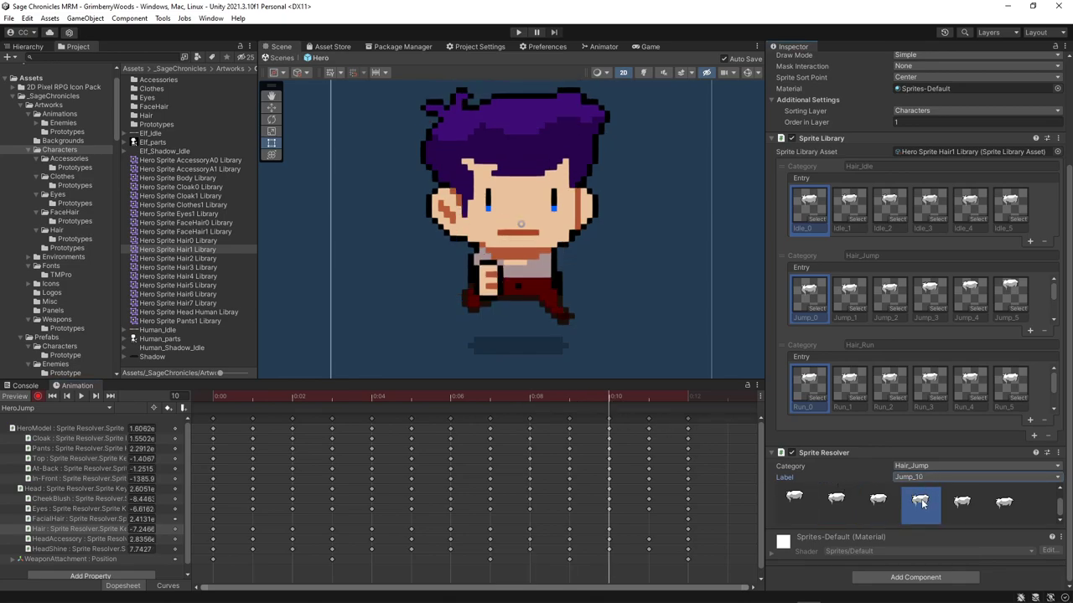
{"action": "left_click", "coordinate": [647, 397]}
{"action": "left_click", "coordinate": [961, 501]}
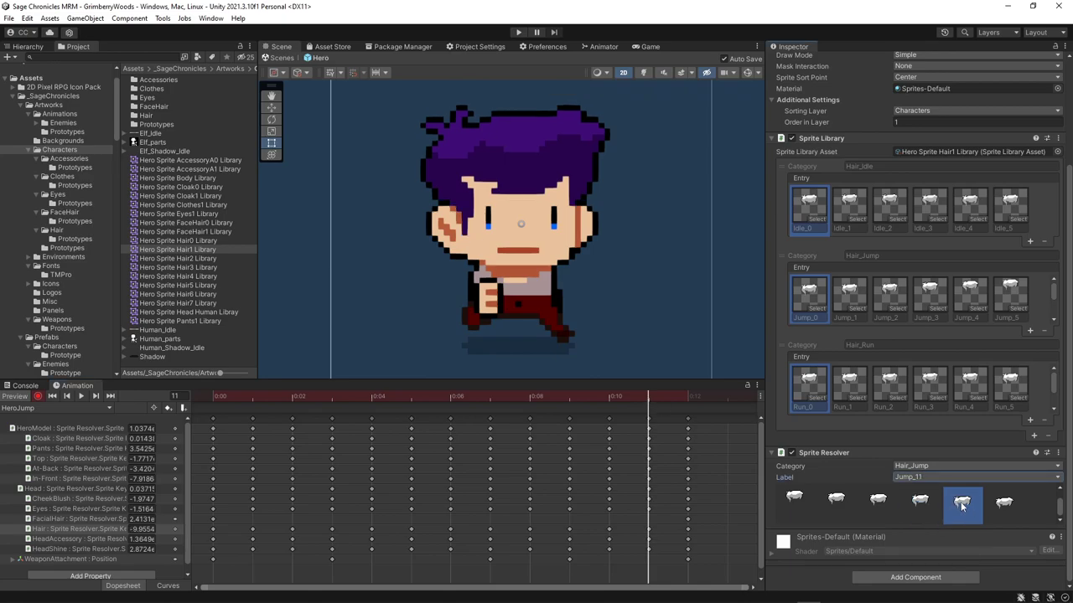
On frame 12, reset the hair category to Hair_Jump and key Jump_12
{"action": "left_click", "coordinate": [689, 397]}
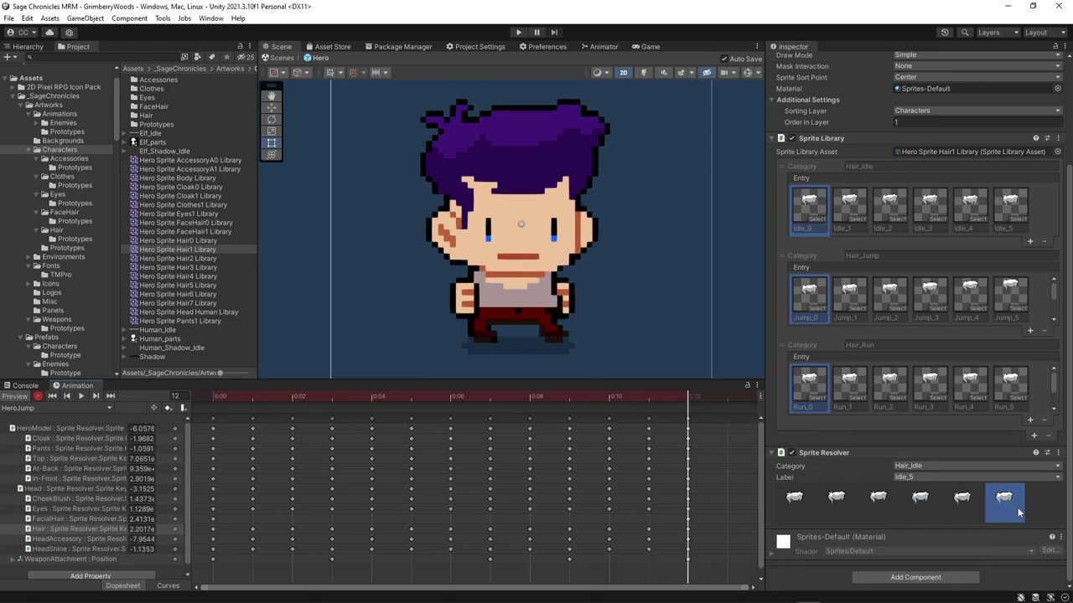
{"action": "left_click", "coordinate": [1017, 465]}
{"action": "left_click", "coordinate": [951, 506]}
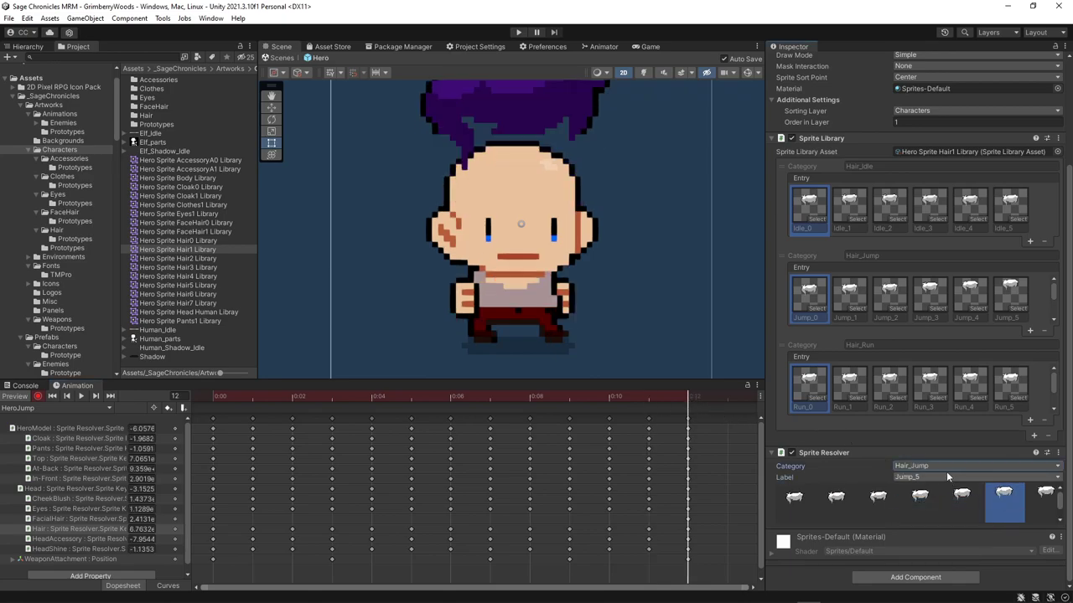
{"action": "left_click", "coordinate": [948, 477]}
{"action": "left_click", "coordinate": [925, 474]}
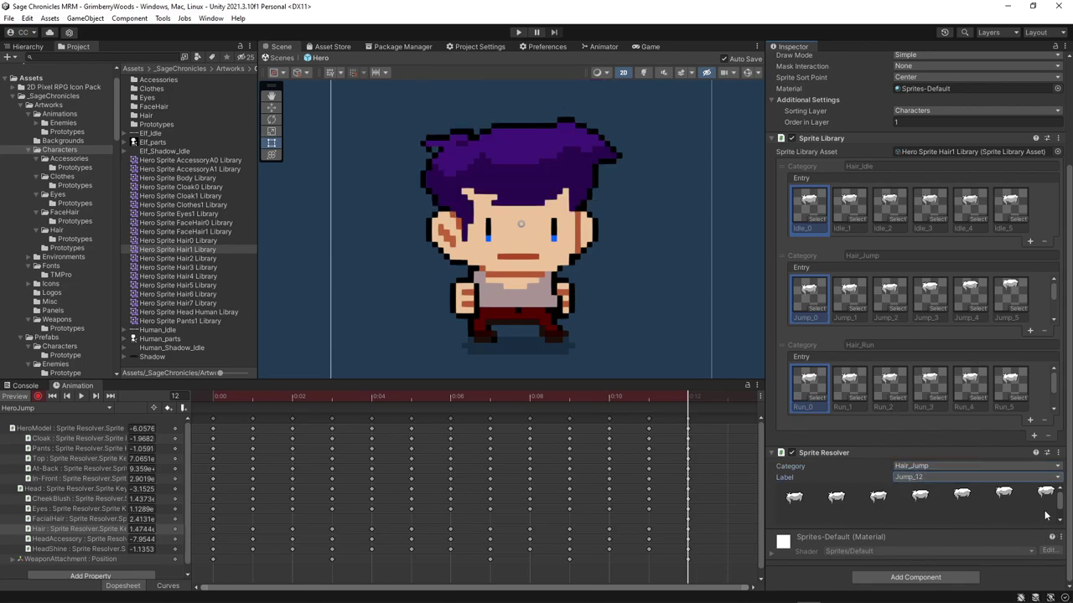
{"action": "left_click_drag", "start_coordinate": [1060, 501], "coordinate": [1061, 529]}
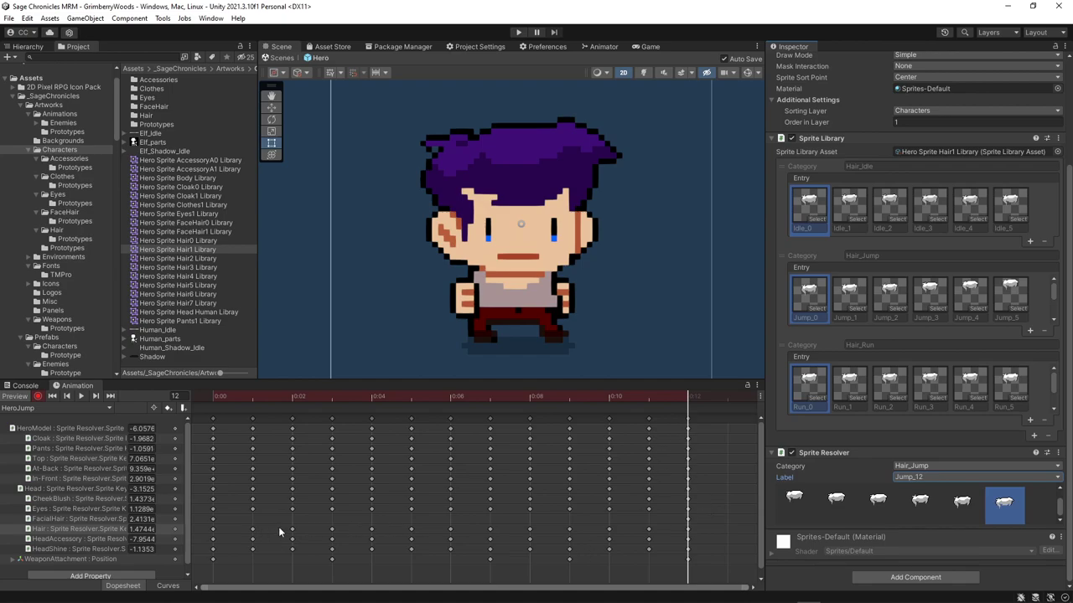
Set Both Tangents to Constant on all HeroJump keyframes, including the new hair keys
{"action": "left_click_drag", "start_coordinate": [706, 570], "coordinate": [191, 408]}
{"action": "right_click", "coordinate": [386, 483]}
{"action": "mouse_move", "coordinate": [436, 478]}
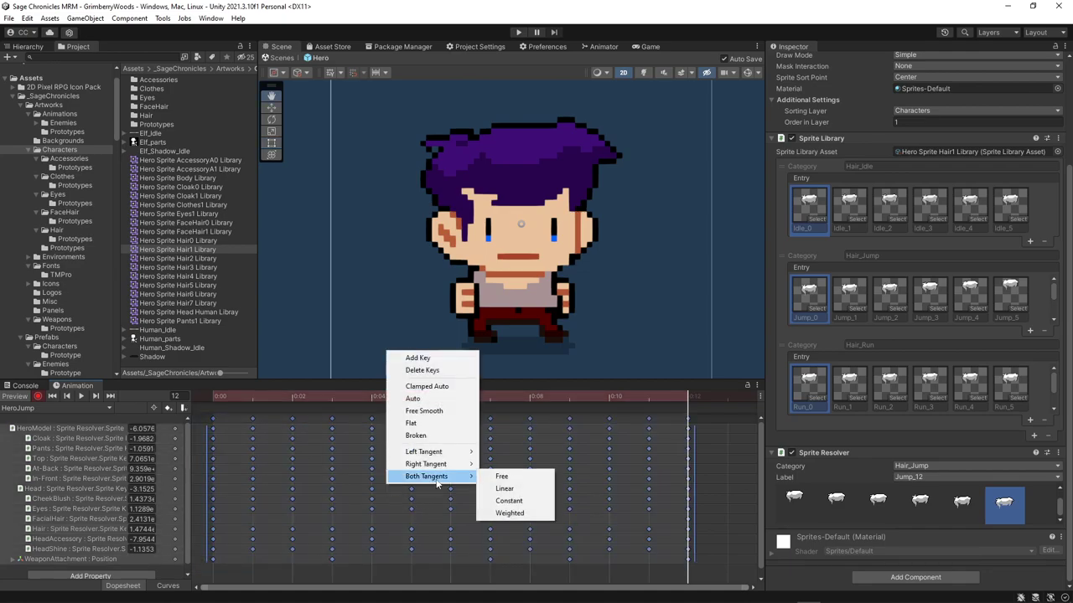
{"action": "left_click", "coordinate": [509, 501]}
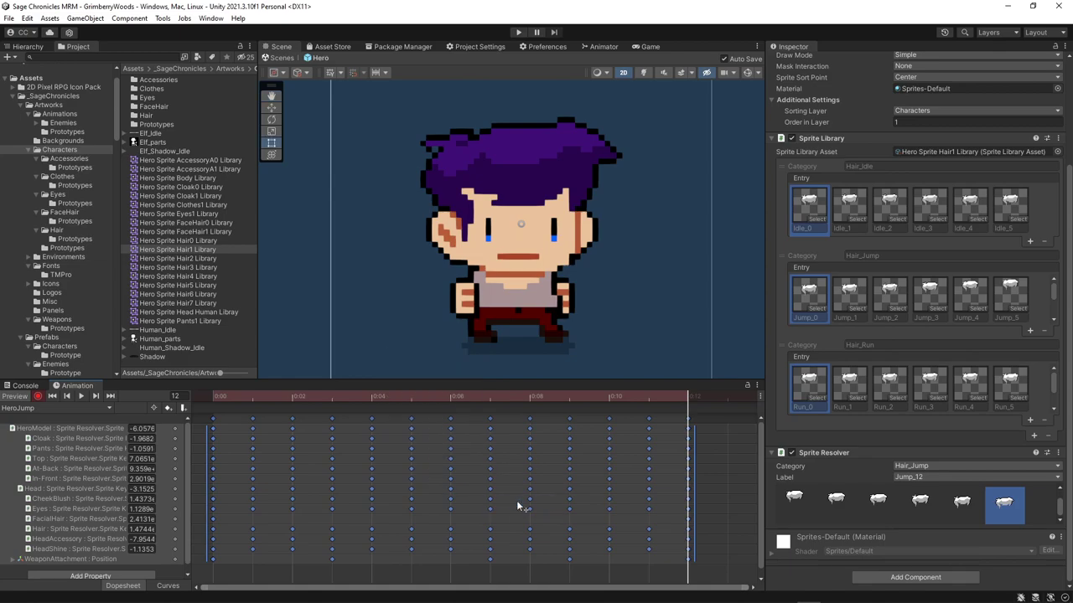
Play the HeroJump clip and reframe the Scene view to watch the hero's jump
{"action": "left_click", "coordinate": [81, 396]}
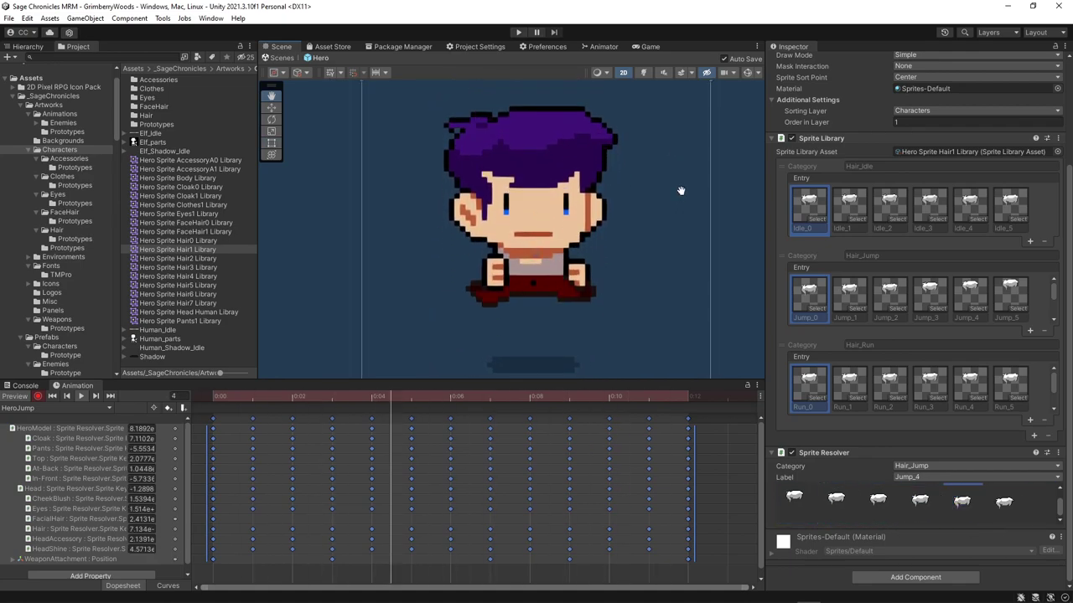
{"action": "left_click_drag", "start_coordinate": [679, 193], "coordinate": [663, 196]}
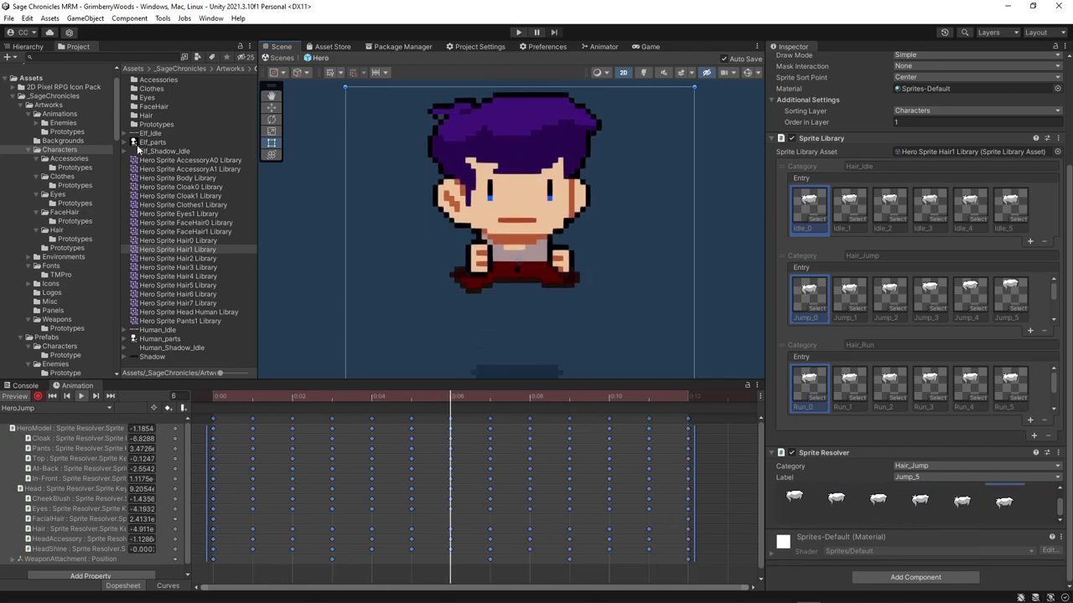
Switch off keyframe recording for the HeroJump clip
{"action": "left_click", "coordinate": [37, 397]}
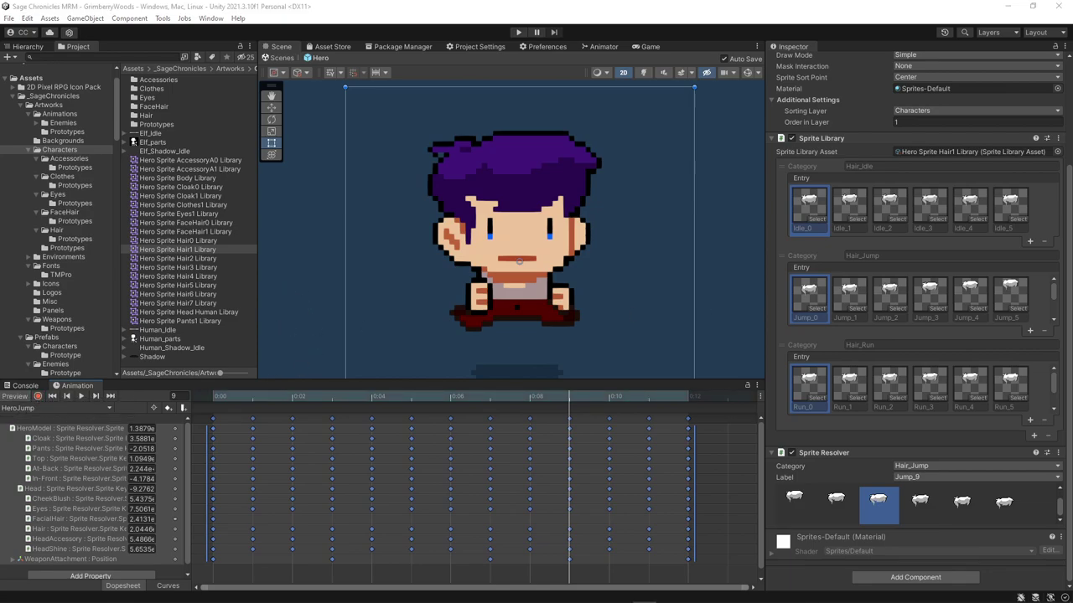